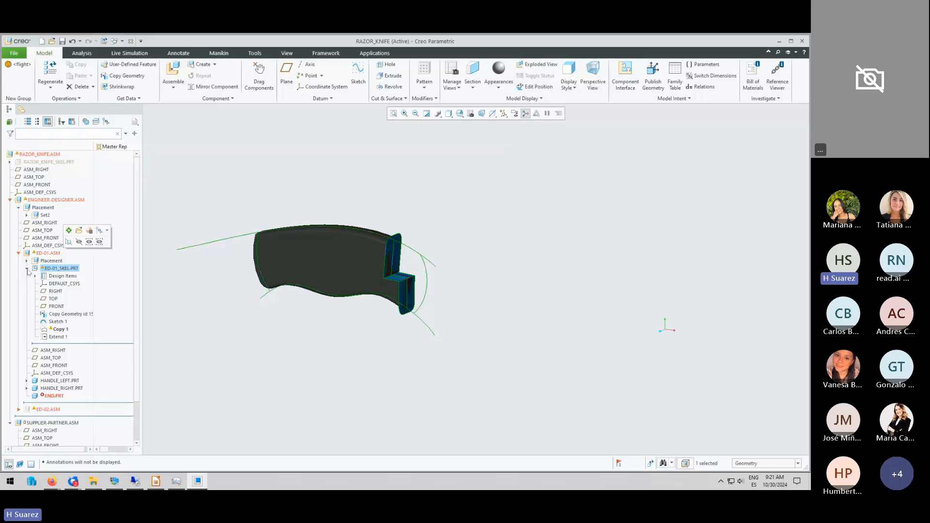
Open the ED-01_SKEL.PRT skeleton model from the razor knife assembly in its own window.
right_click(53, 270)
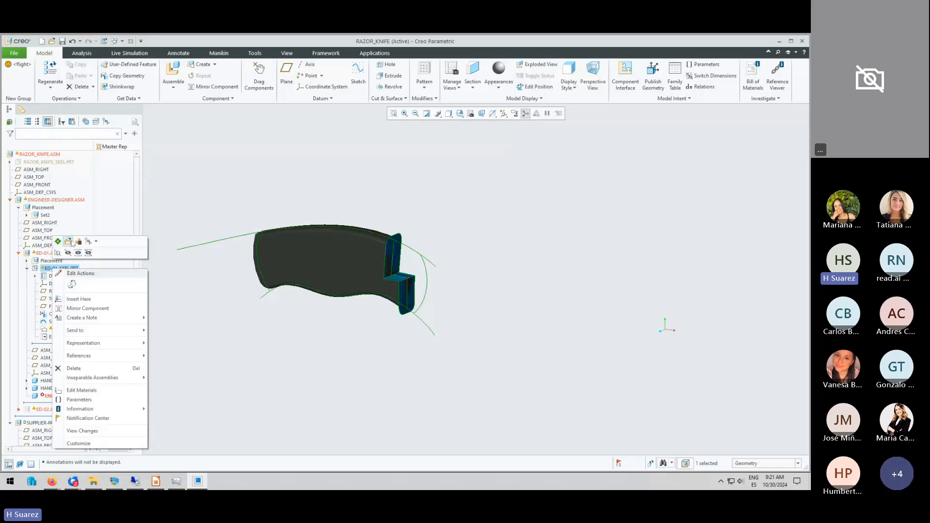
left_click(70, 242)
middle_click_drag(328, 232, 541, 158)
scroll(484, 243, "up", 2)
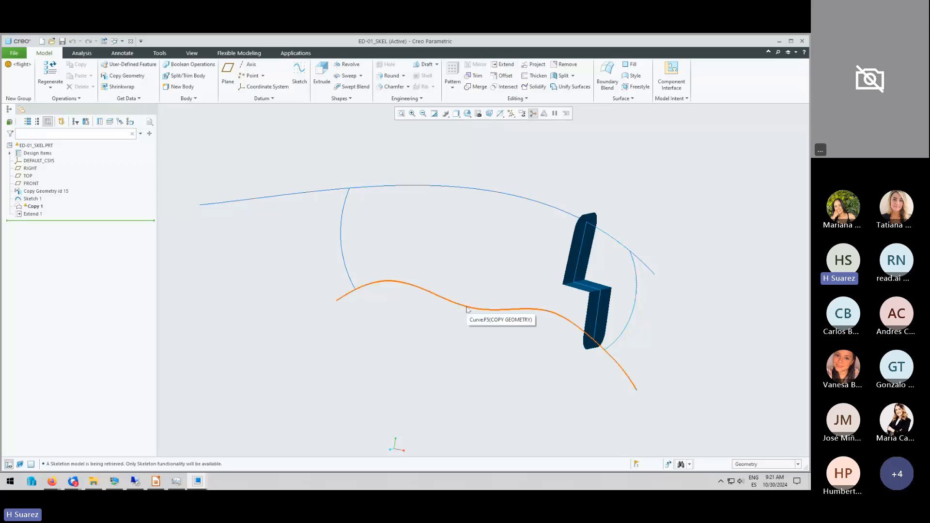
Examine Sketch 1 and the Copy 1 surface of the skeleton from several angles.
left_click(31, 199)
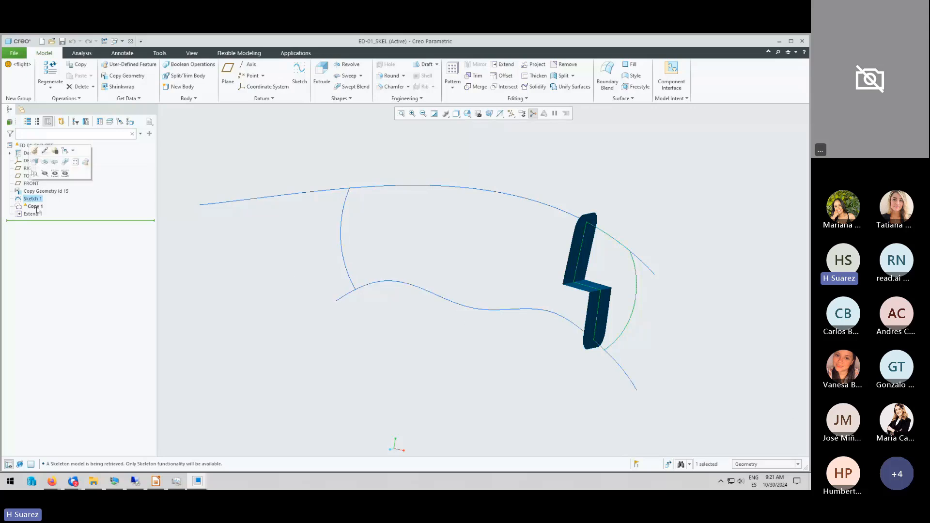
middle_click_drag(349, 234, 436, 213)
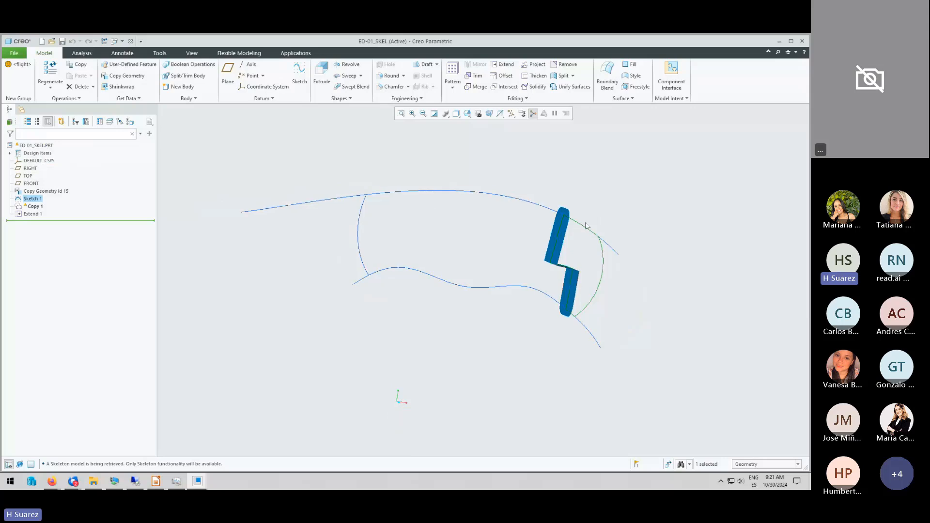
scroll(531, 240, "down", 3)
left_click(530, 242)
scroll(491, 249, "up", 3)
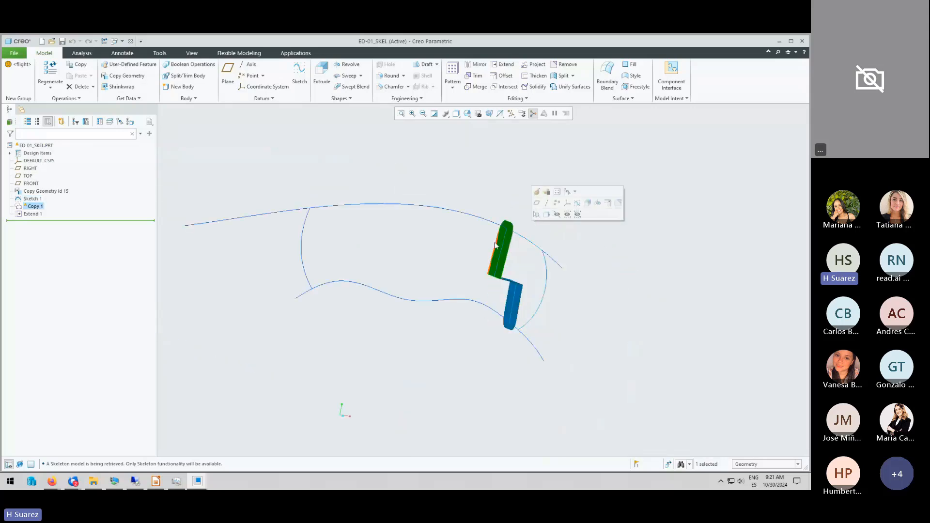
middle_click_drag(491, 249, 448, 228)
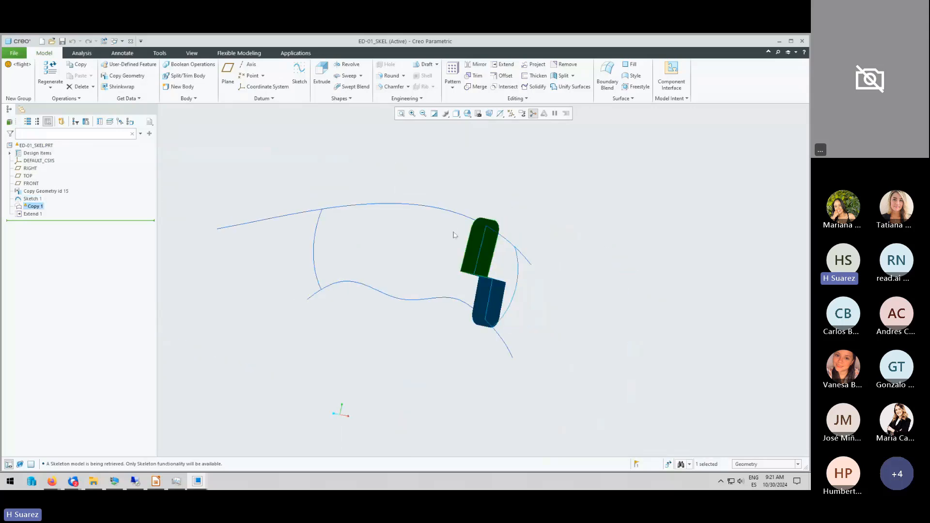
left_click(306, 173)
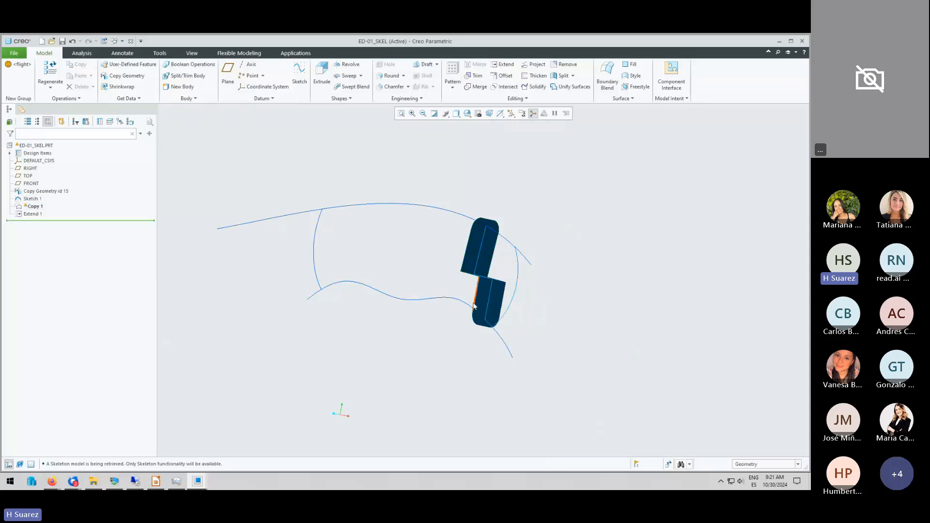
Return to the RAZOR_KNIFE assembly and review its ENGINEER-DESIGNER and SUPPLIER-PARTNER subassemblies in the model structure.
left_click(122, 42)
left_click(87, 59)
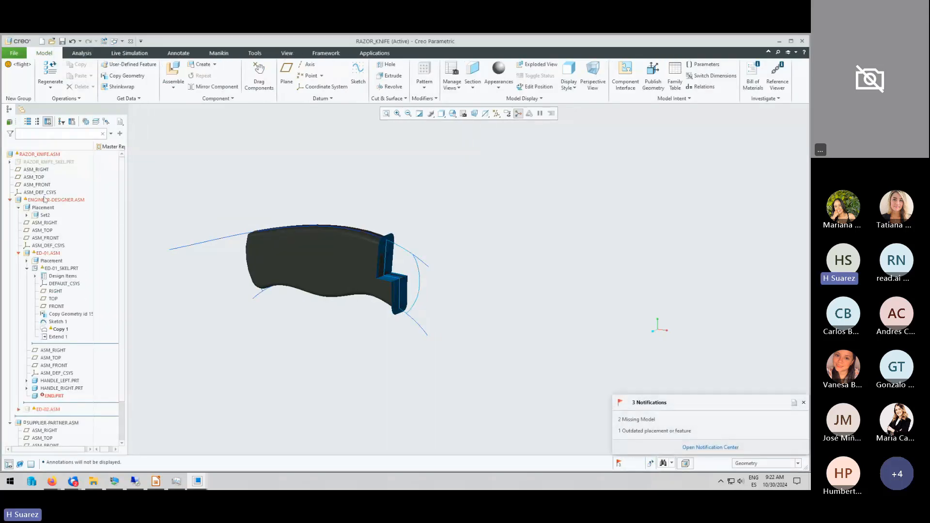
left_click(10, 200)
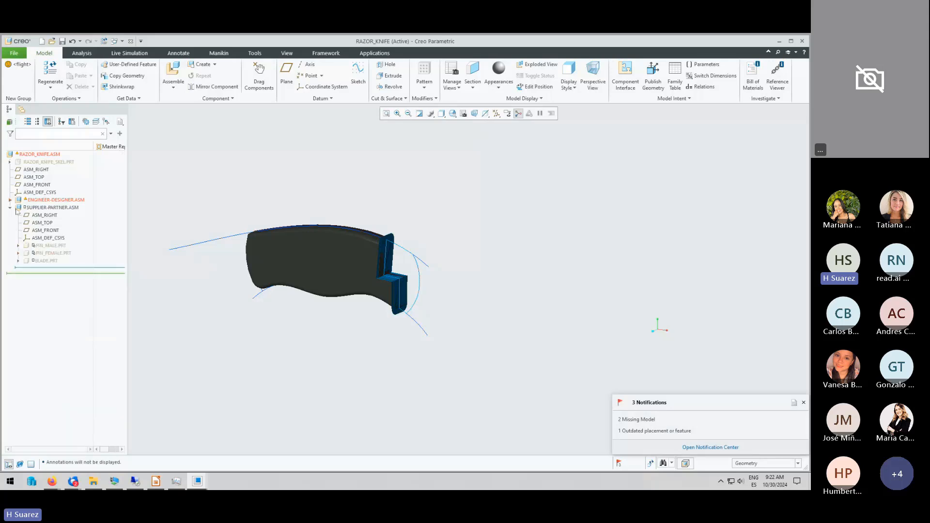
left_click(10, 208)
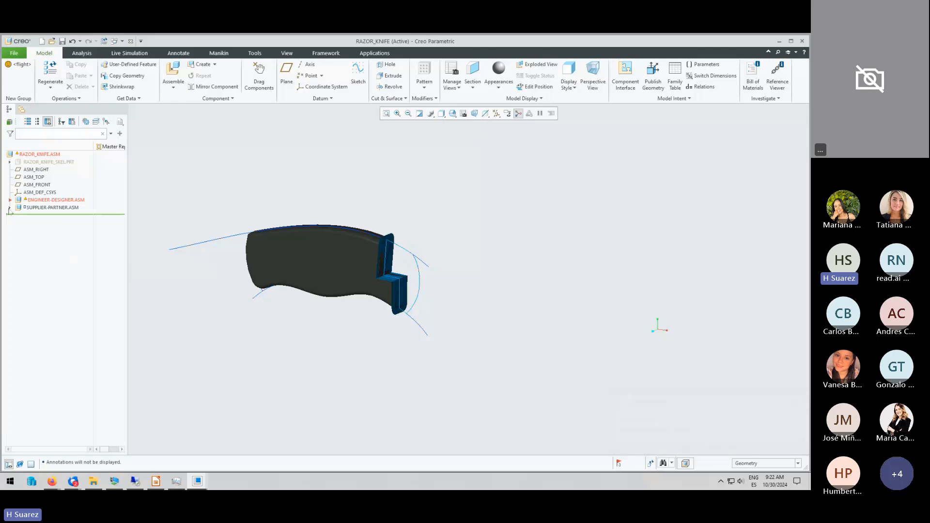
left_click(10, 207)
left_click(11, 200)
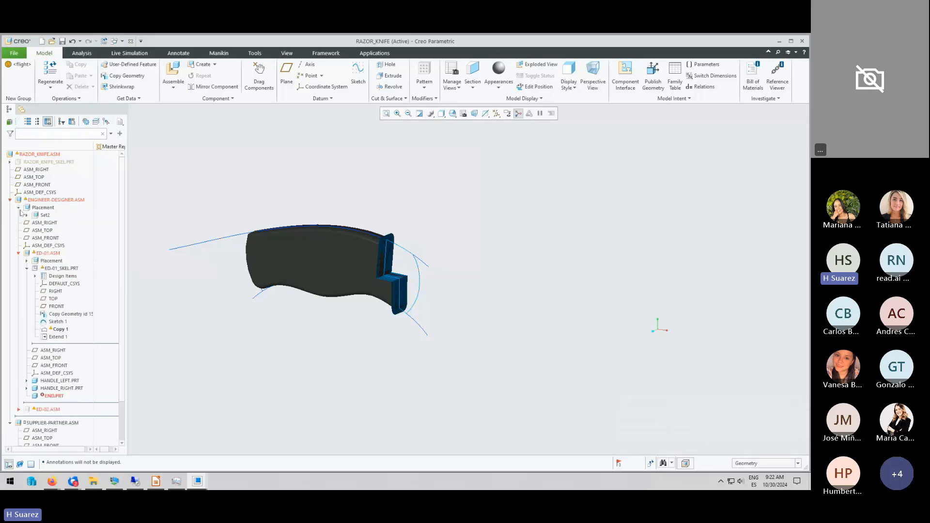
Open the ED-01.ASM subassembly in its own window and examine the handle from several sides.
left_click(52, 254)
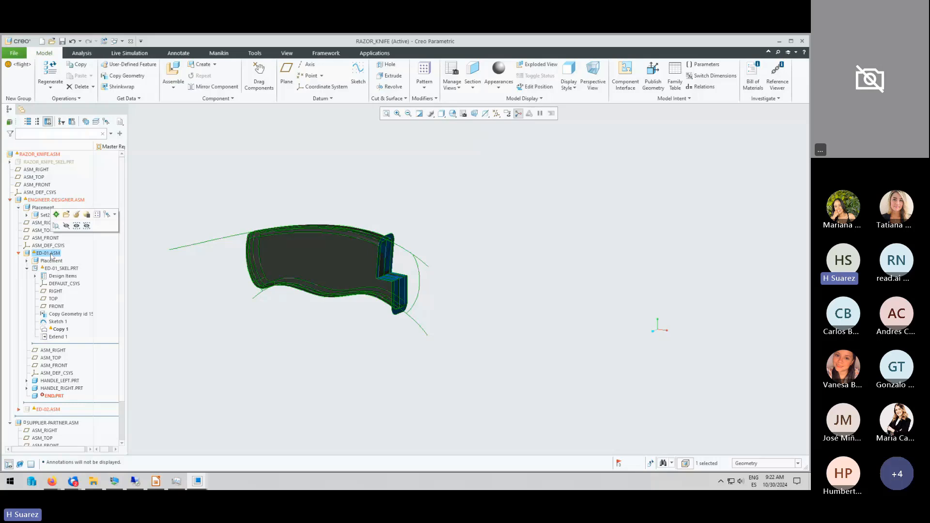
left_click(67, 214)
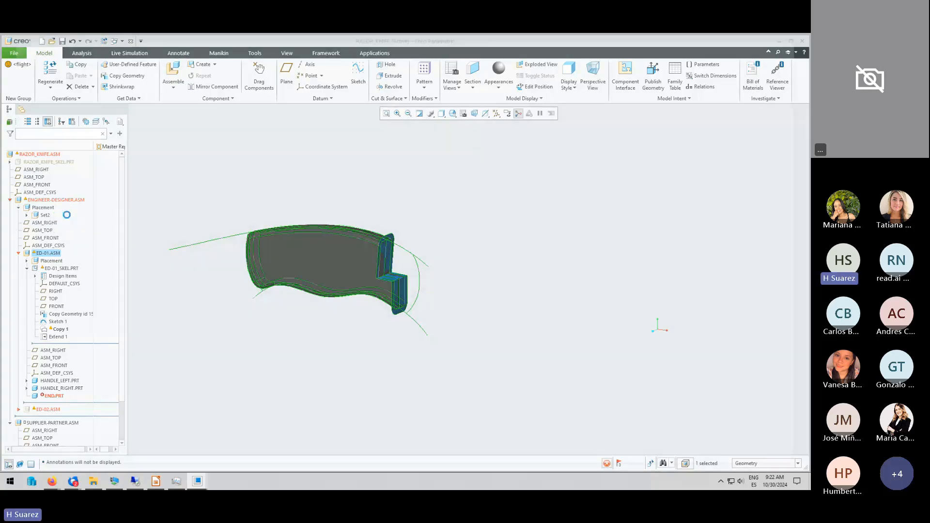
scroll(281, 349, "up", 3)
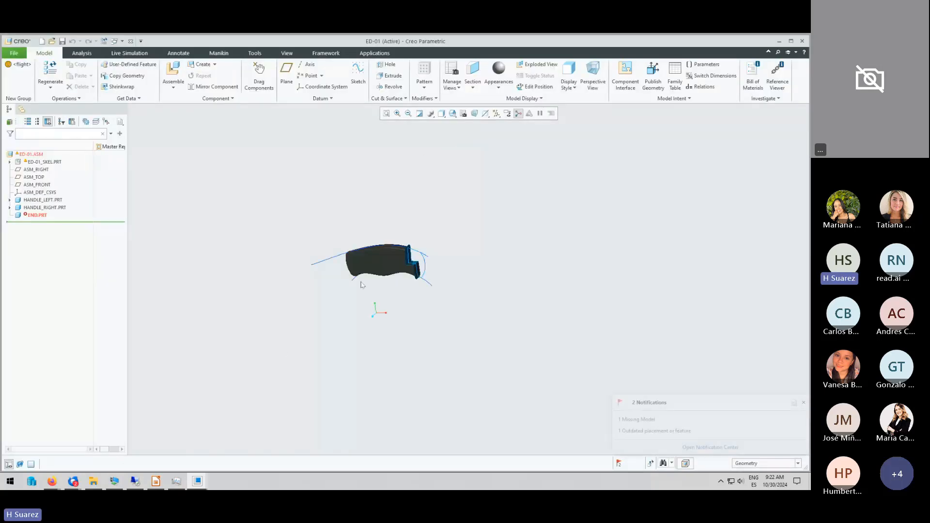
scroll(364, 280, "down", 4)
mouse_move(379, 275)
middle_mouse_down()
mouse_move(388, 235)
mouse_move(363, 270)
mouse_move(364, 258)
mouse_move(421, 249)
middle_mouse_up()
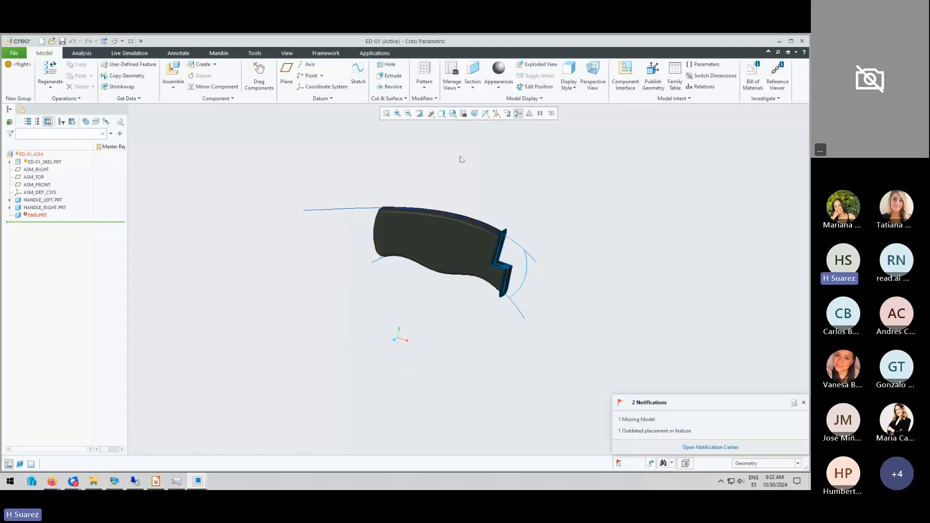
scroll(453, 190, "up", 2)
mouse_move(353, 191)
middle_mouse_down()
mouse_move(370, 164)
mouse_move(384, 183)
mouse_move(290, 226)
middle_mouse_up()
scroll(290, 226, "down", 1)
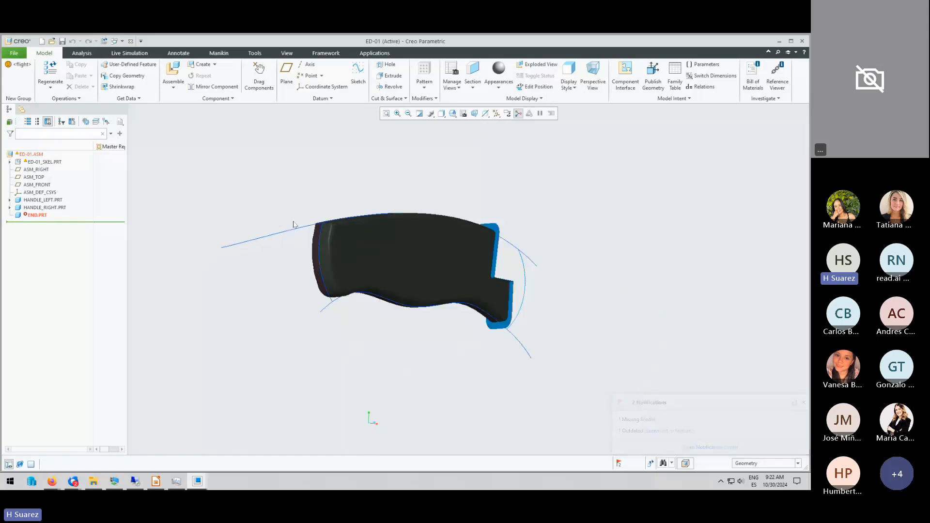
scroll(339, 235, "up", 3)
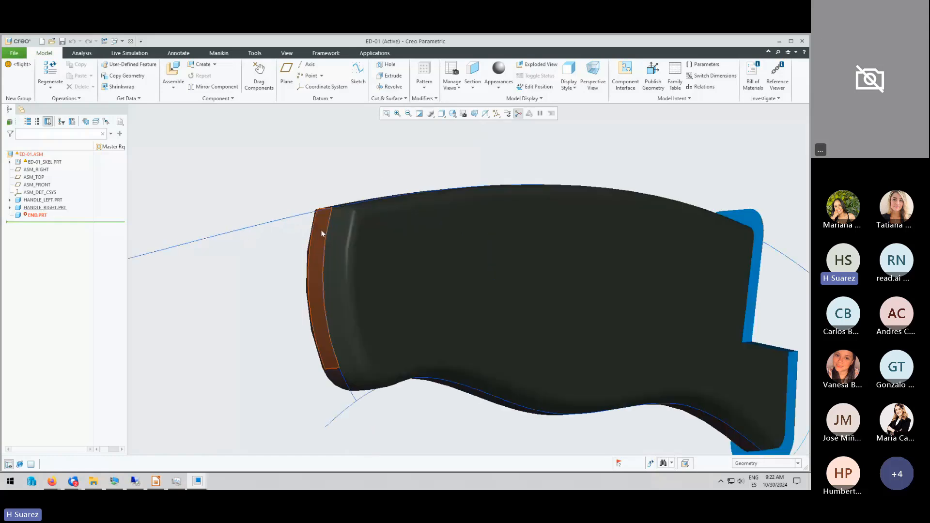
Hide HANDLE_LEFT.PRT to examine the right handle half behind it, and show the left half again.
left_click(44, 200)
left_click(60, 172)
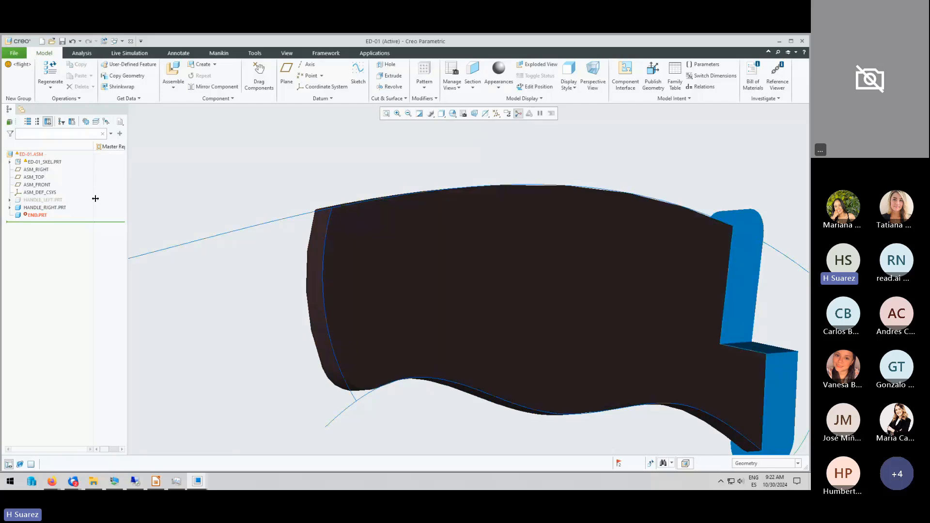
middle_click_drag(346, 236, 314, 237)
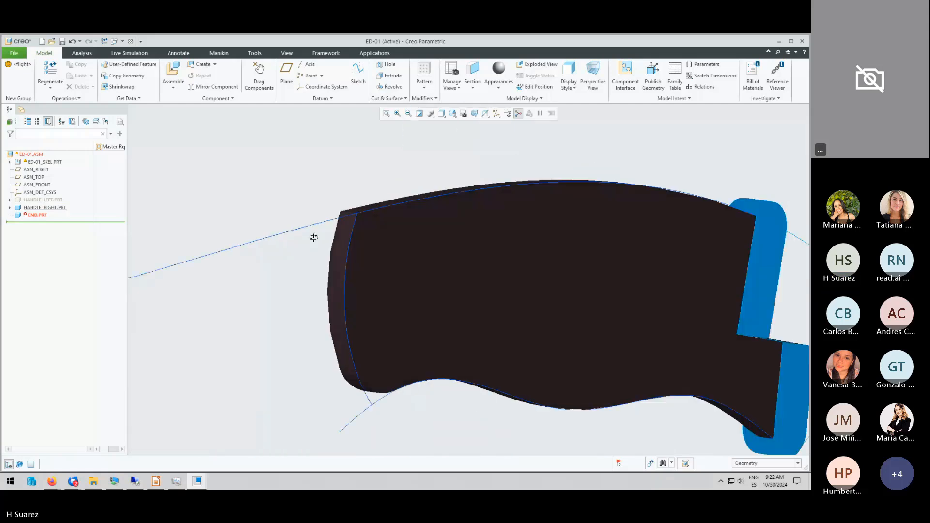
left_click(57, 200)
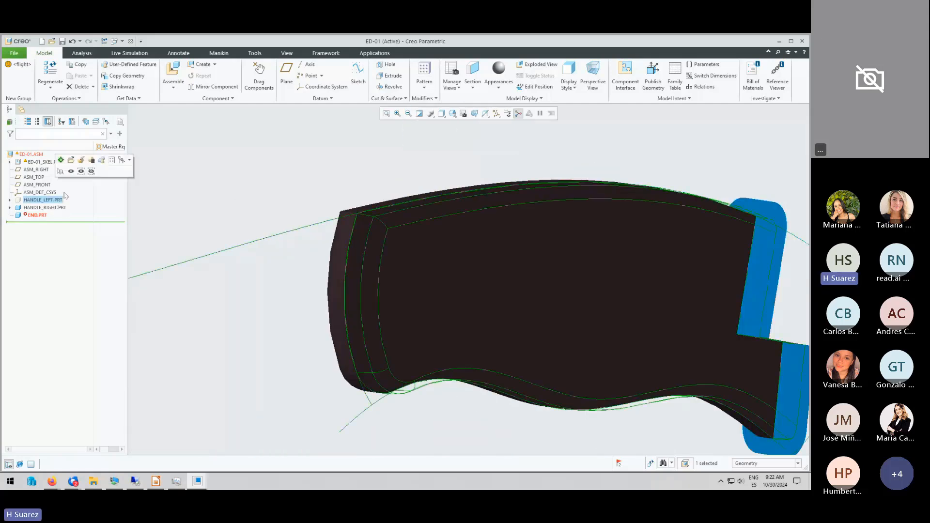
left_click(71, 172)
left_click(234, 198)
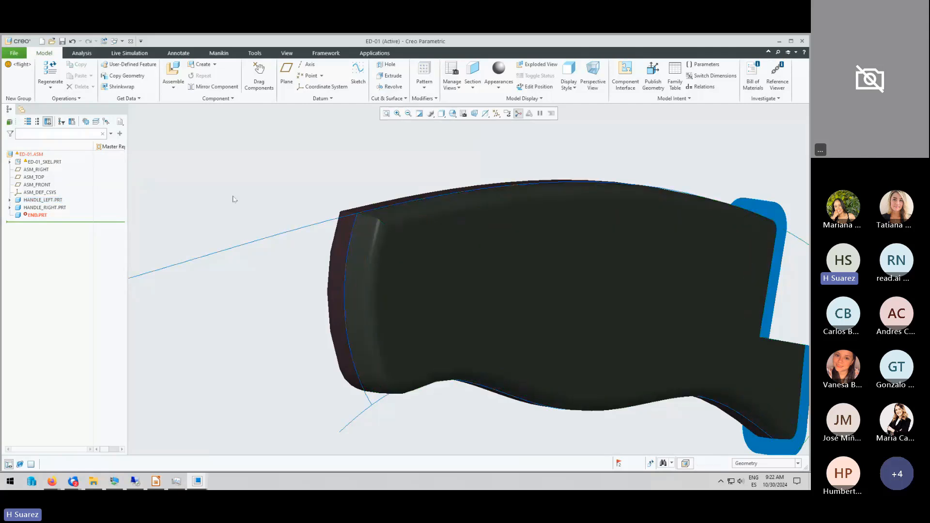
Expand the features of HANDLE_LEFT.PRT and open the part in its own window.
scroll(264, 255, "up", 3)
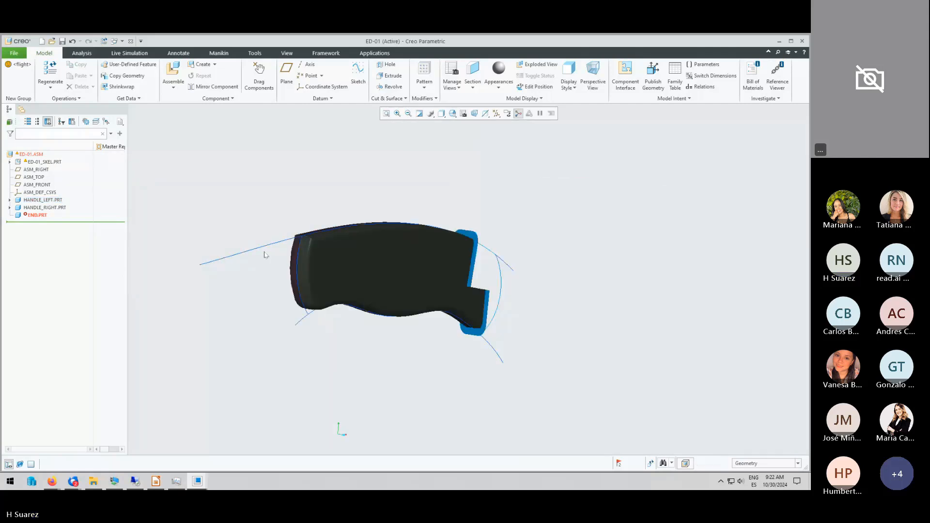
mouse_move(264, 254)
middle_mouse_down()
mouse_move(257, 233)
mouse_move(274, 249)
middle_mouse_up()
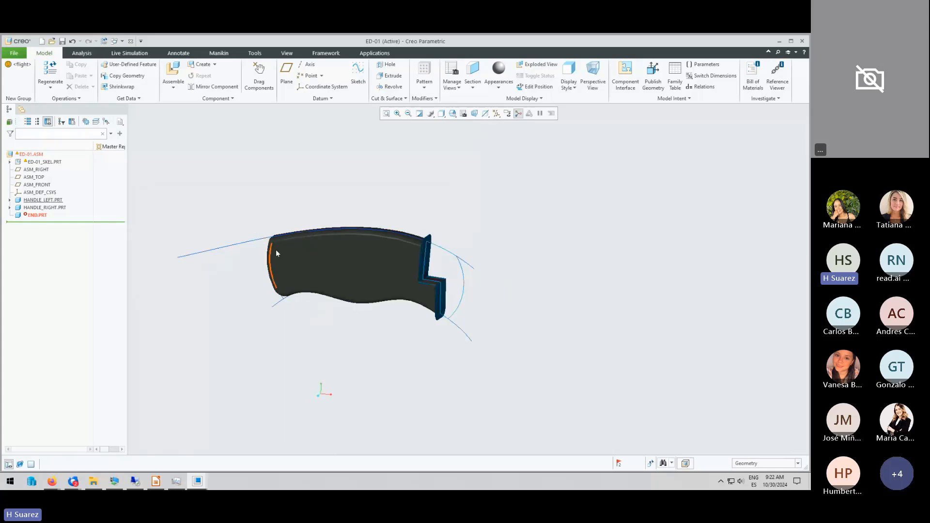
left_click(10, 201)
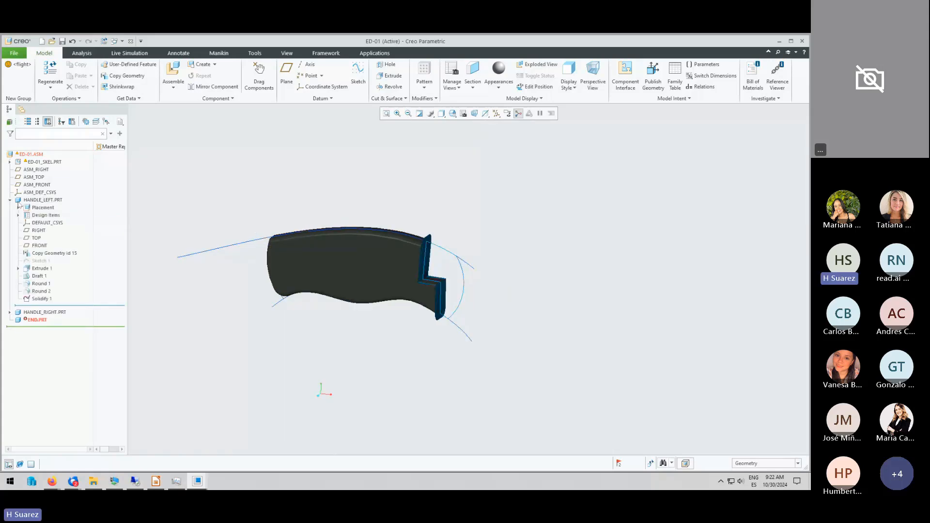
left_click(42, 201)
left_click(56, 161)
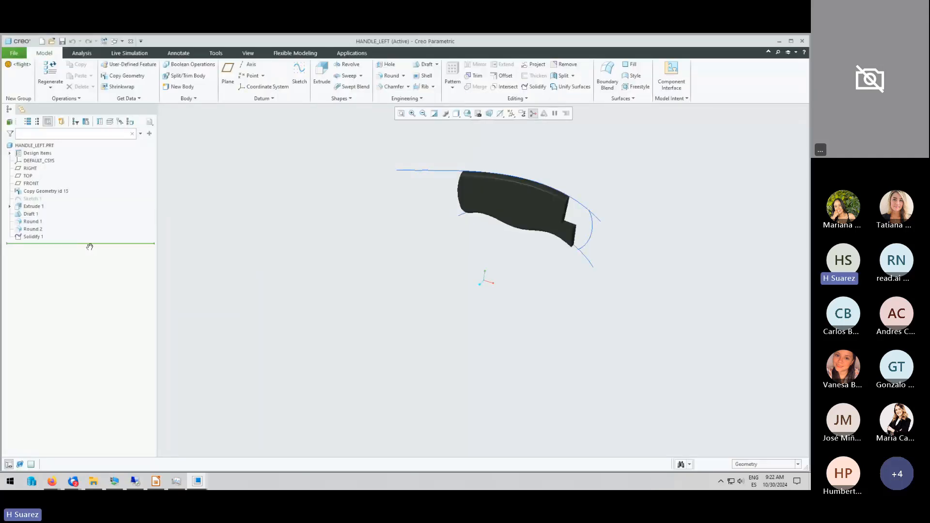
Roll the left handle's feature history back to just after Sketch 1 and highlight the Copy Geometry curves.
mouse_move(89, 246)
left_mouse_down()
mouse_move(83, 202)
mouse_move(60, 194)
mouse_move(60, 204)
left_mouse_up()
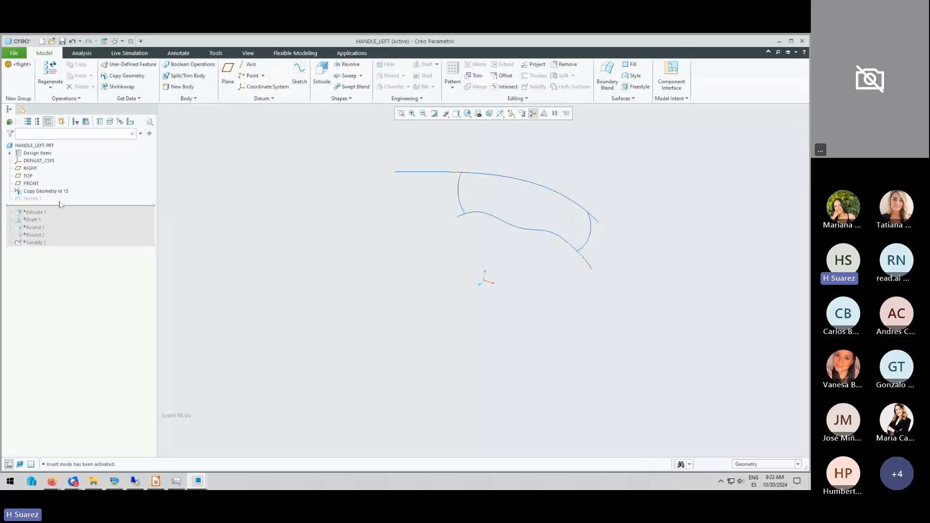
left_click(48, 191)
scroll(521, 185, "up", 3)
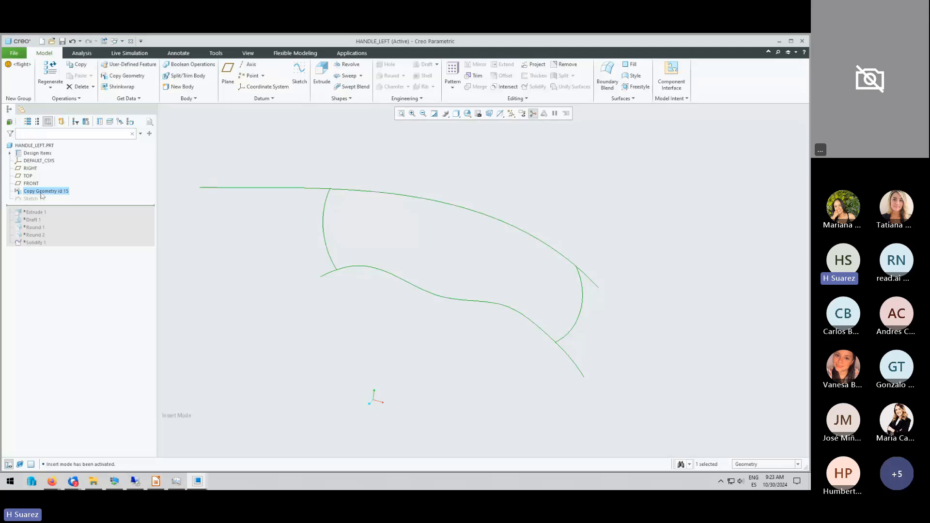
Roll the history forward past Extrude 1 and check which sketch its definition uses.
left_click_drag(68, 206, 62, 212)
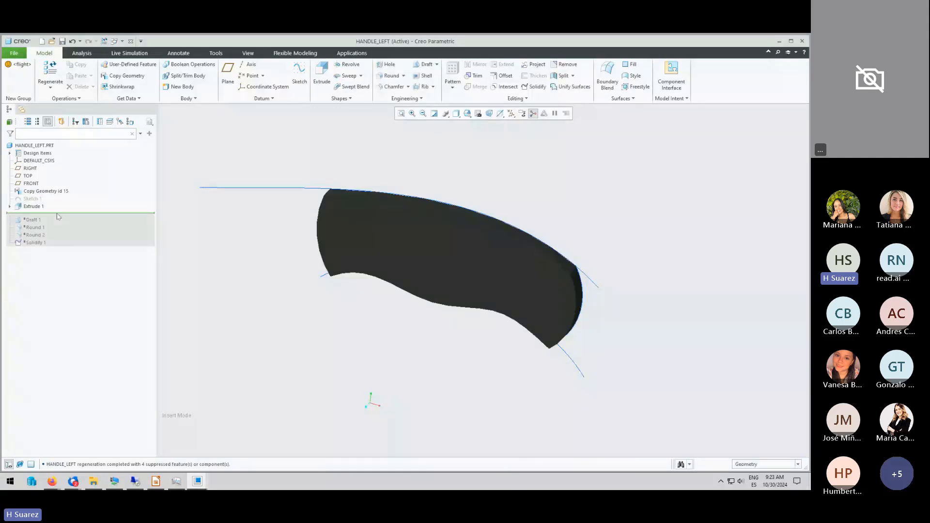
left_click(29, 207)
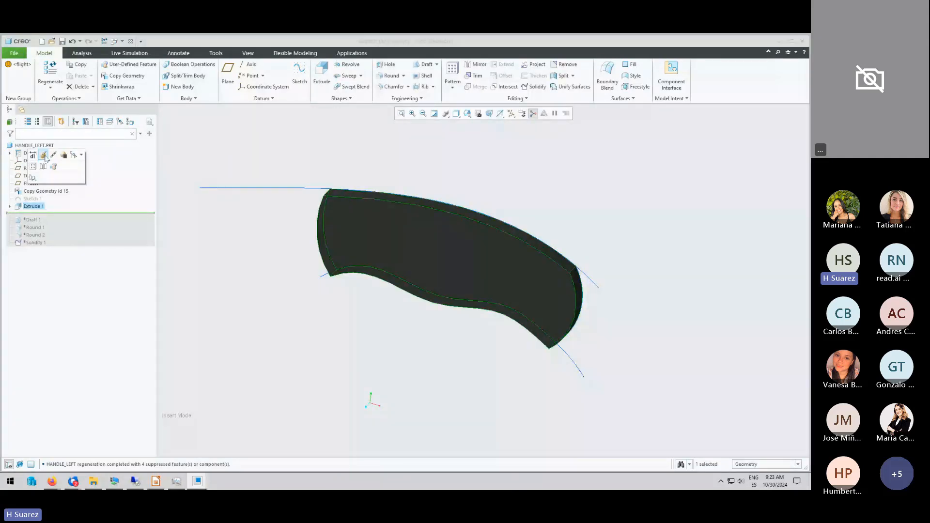
left_click(44, 155)
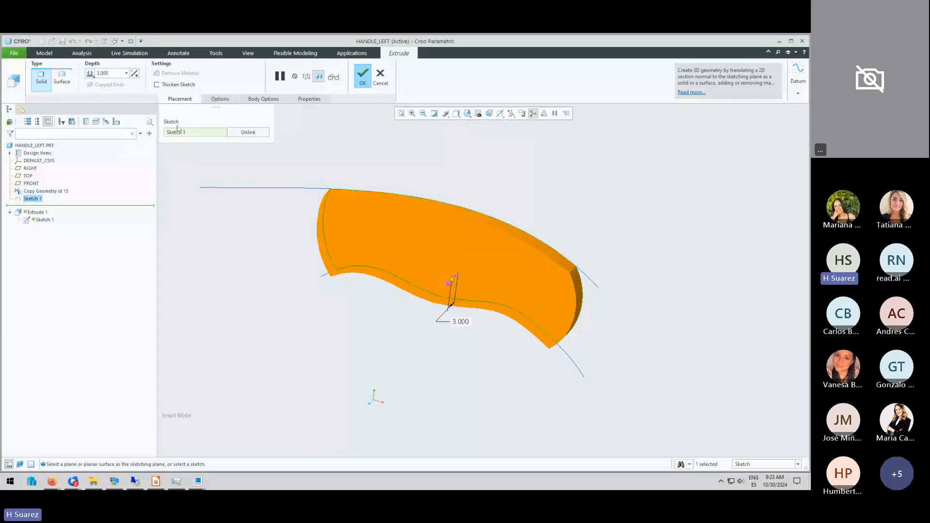
left_click(364, 76)
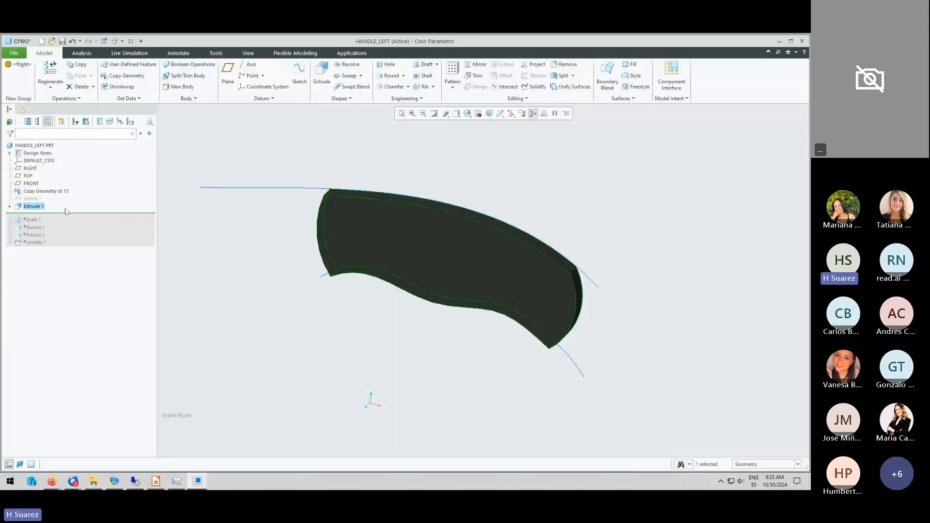
Open Sketch 1 of the left handle for editing and try offsetting the upper curve copied from the skeleton.
left_click(34, 199)
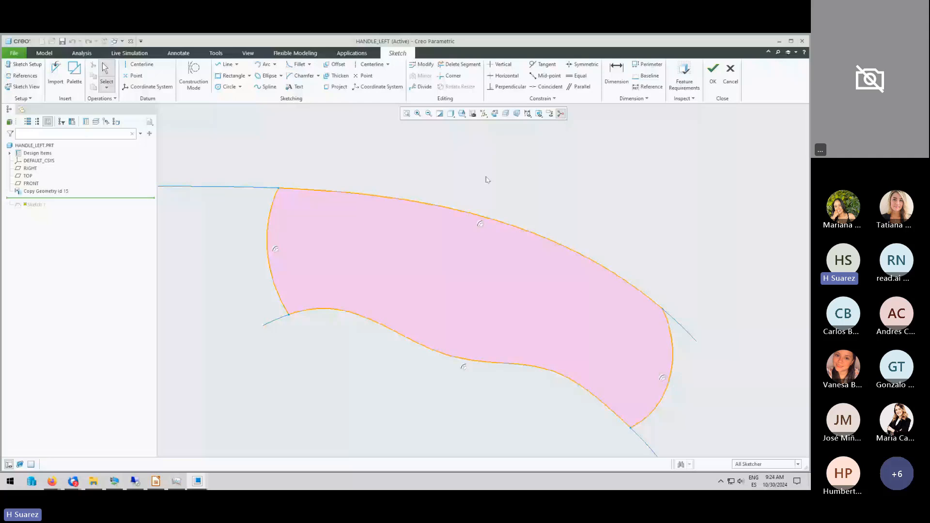
left_click(338, 64)
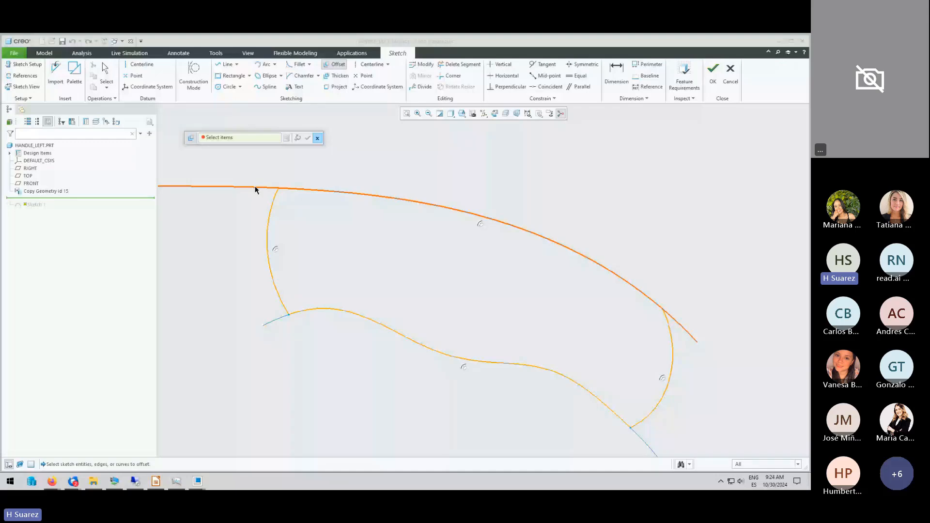
left_click(256, 189)
scroll(538, 286, "down", 5)
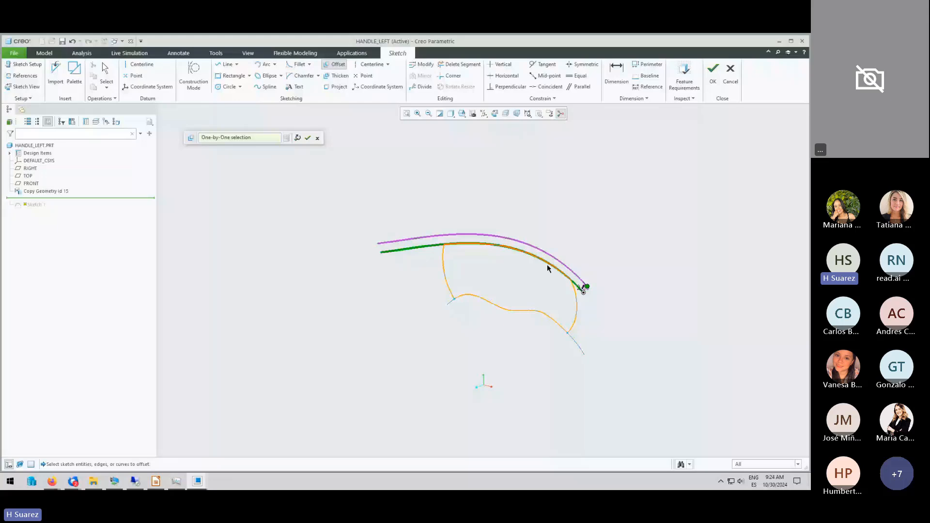
scroll(547, 263, "up", 3)
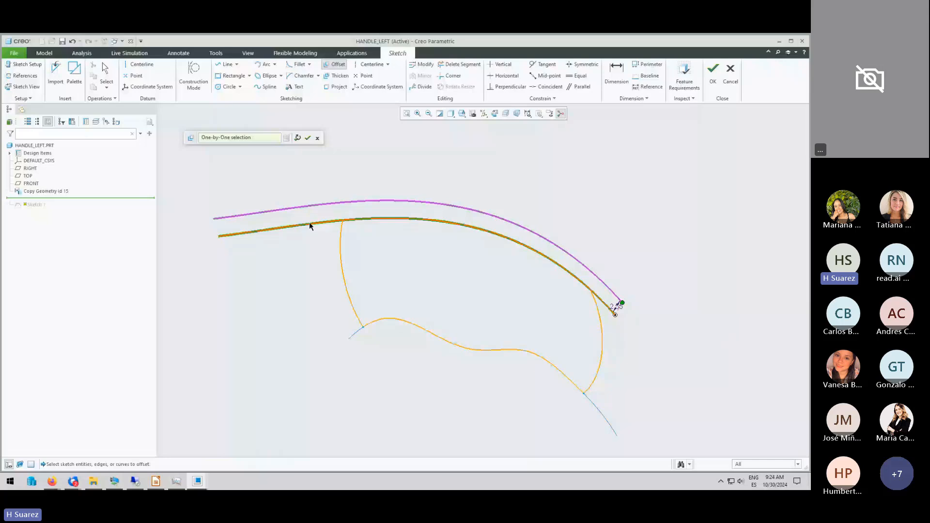
middle_click(362, 152)
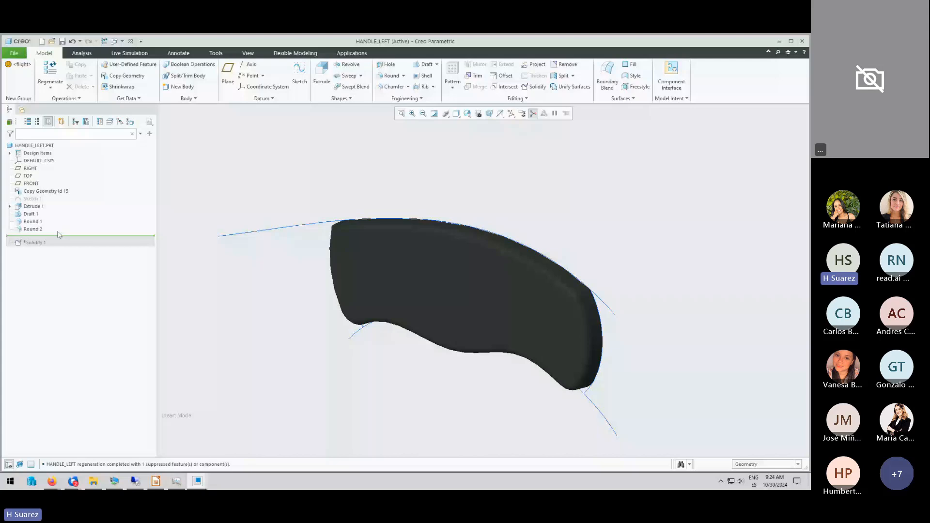
Roll the left handle's feature history forward past Solidify 1 and examine the stepped cut at its end.
left_click_drag(58, 234, 58, 243)
middle_click_drag(339, 262, 353, 254)
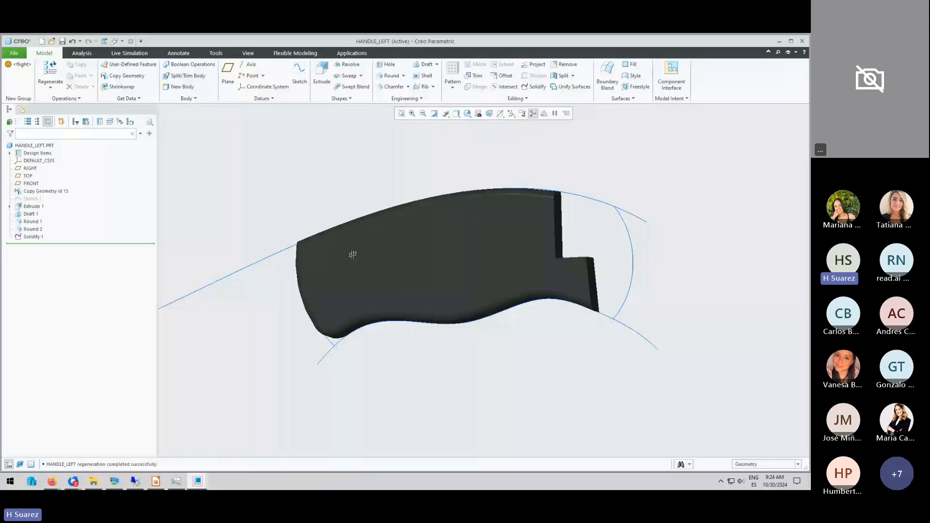
middle_click_drag(352, 254, 335, 249)
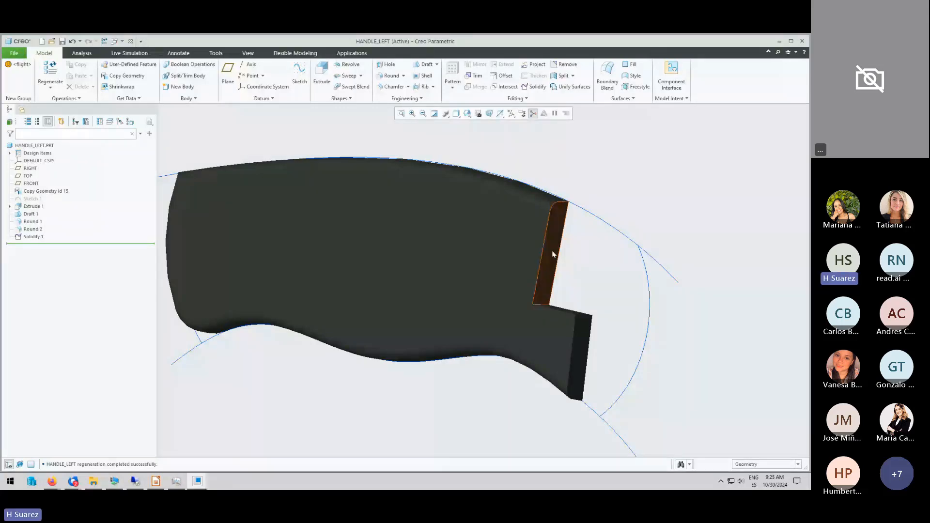
Return to the ED-01 assembly, select the surface along the handle's stepped cut and inspect its source, ED-01_SKEL.PRT, in its own window.
key("ctrl+w")
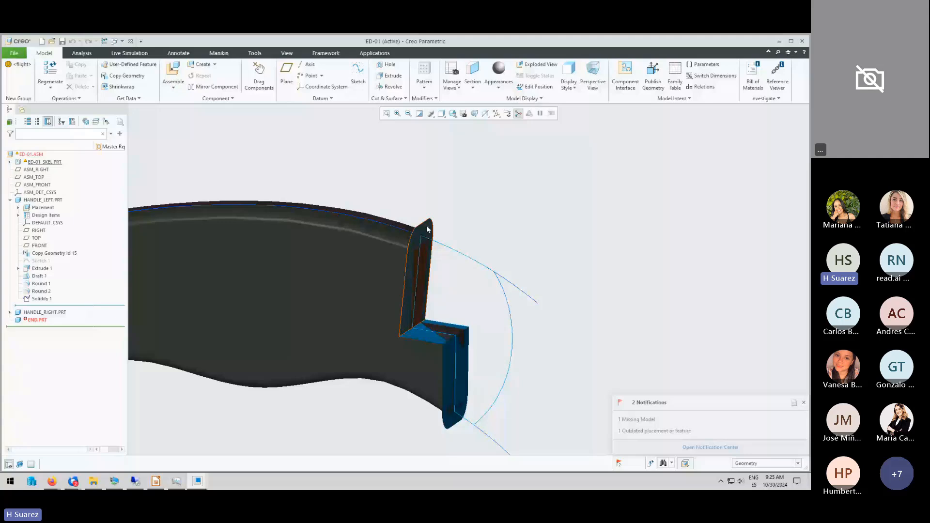
left_click(429, 229)
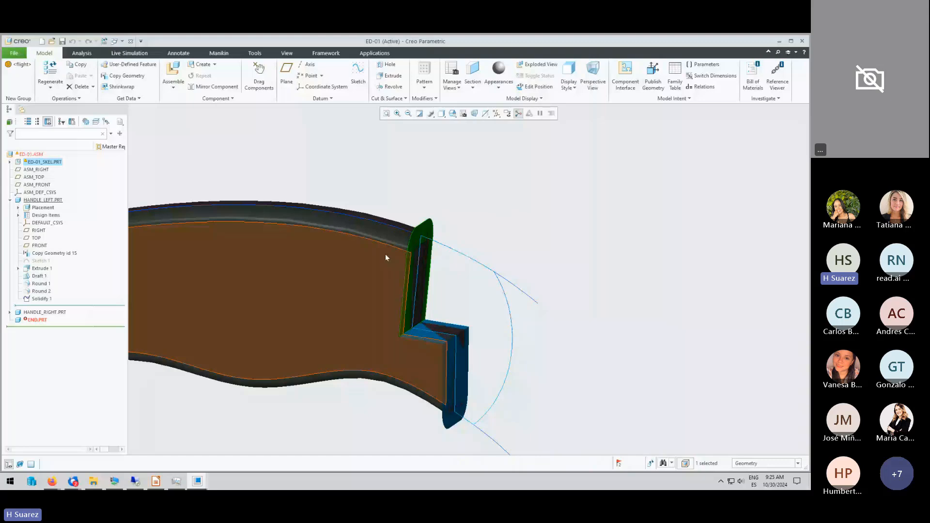
middle_click_drag(386, 257, 412, 254, "shift")
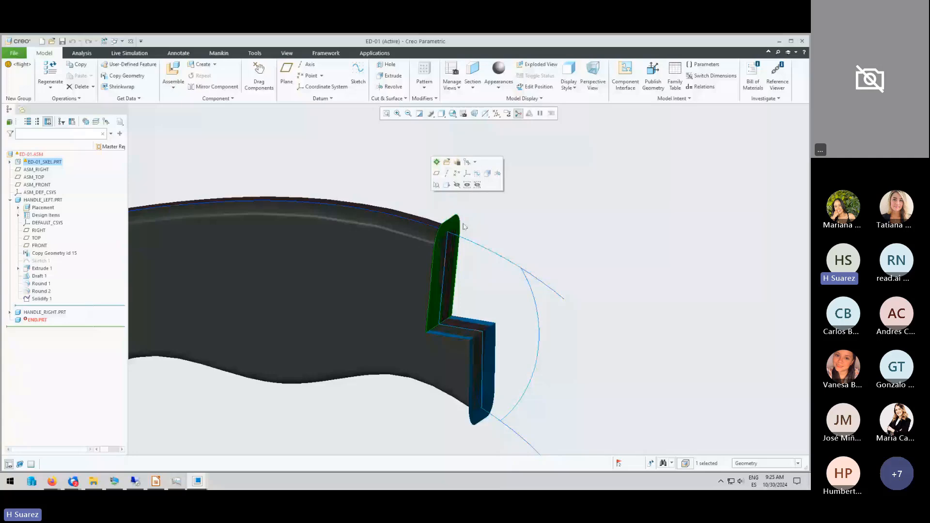
left_click(446, 162)
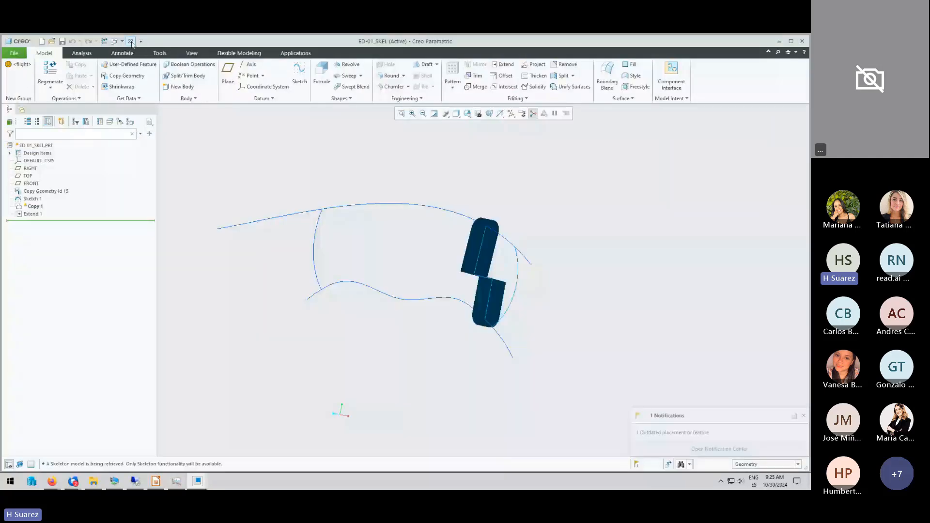
left_click(131, 42)
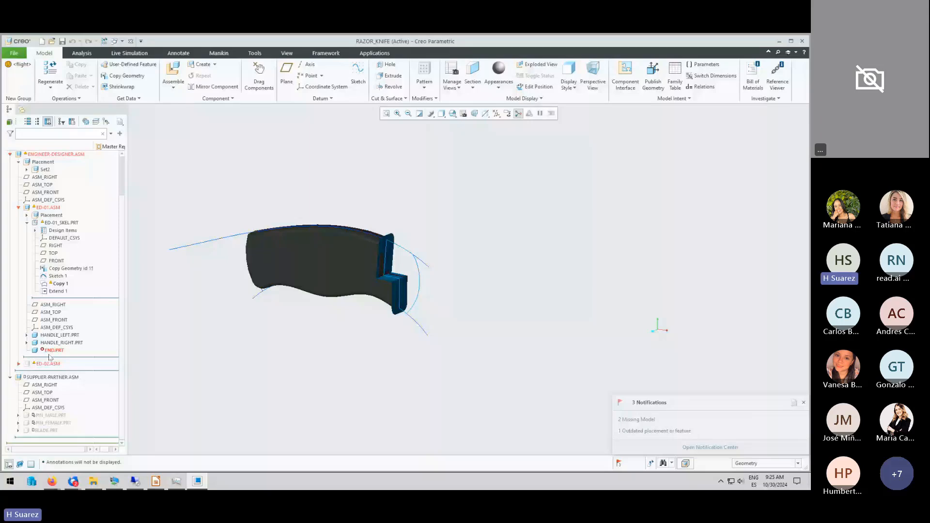
Open ED-02.ASM from the razor knife assembly and examine its BLADE_HOLDER.PRT in its own window.
left_click(49, 362)
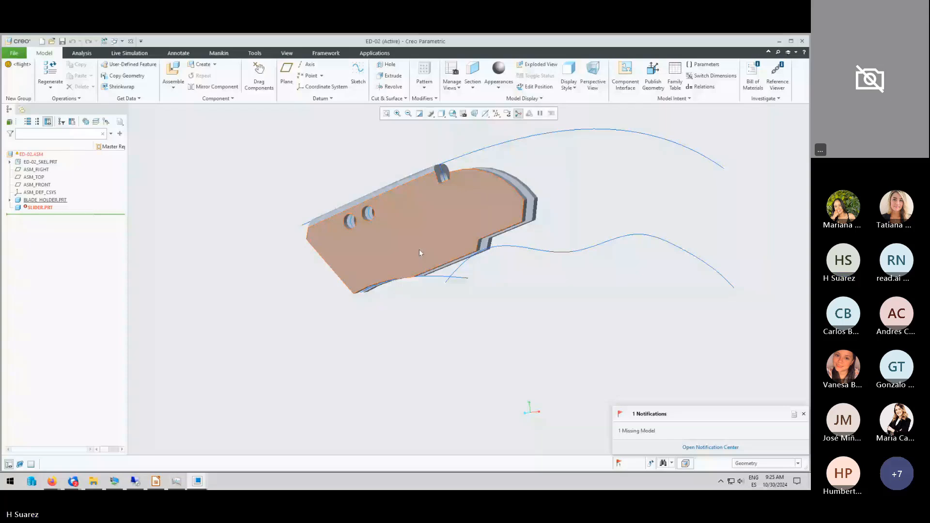
middle_click_drag(419, 250, 374, 295, "shift")
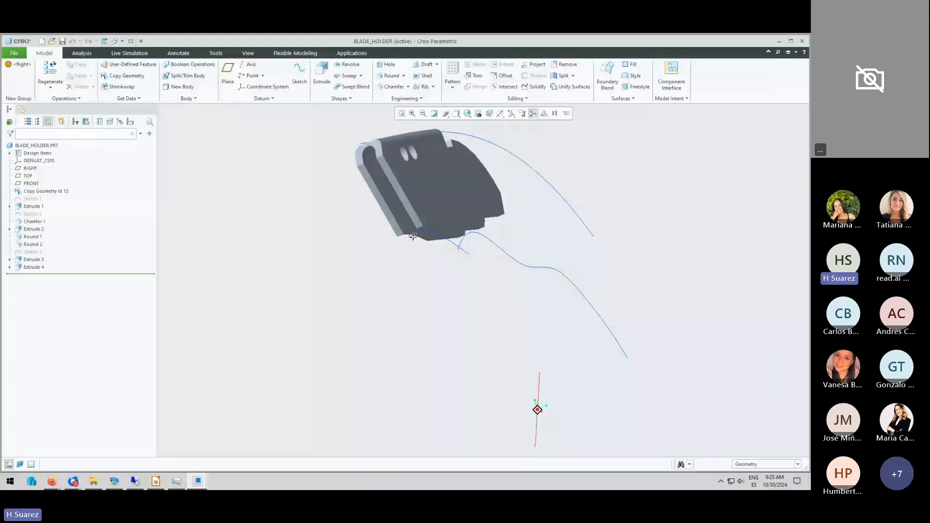
middle_click_drag(413, 236, 459, 197)
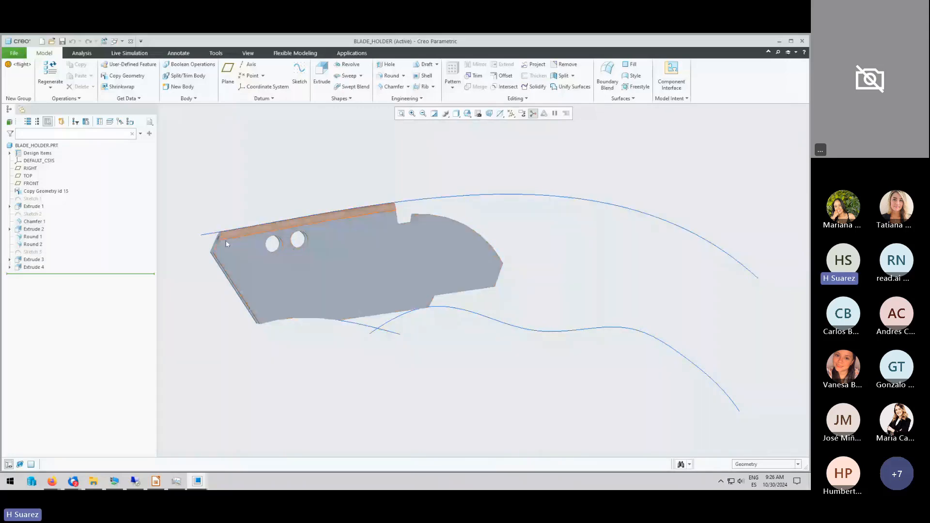
Highlight the blade holder's Copy Geometry curves and compare them with the part's edges.
left_click(51, 191)
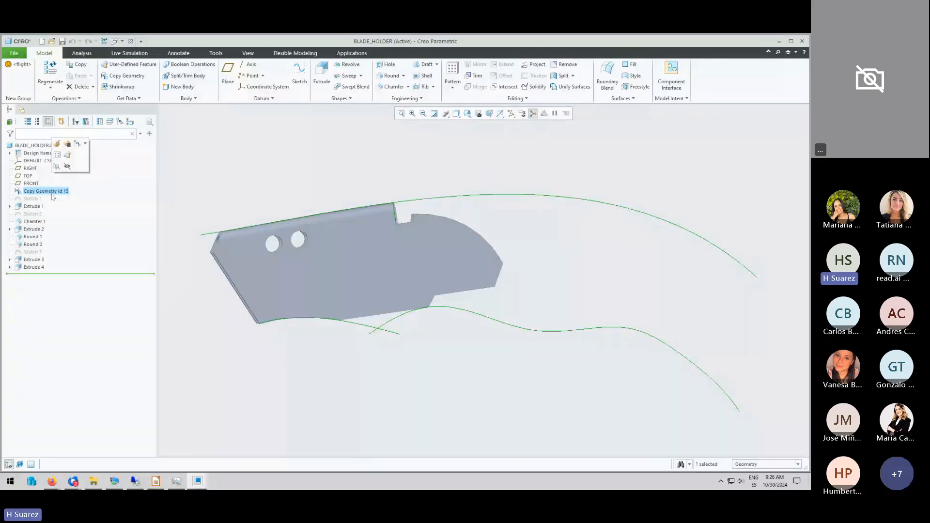
middle_click_drag(286, 182, 303, 180)
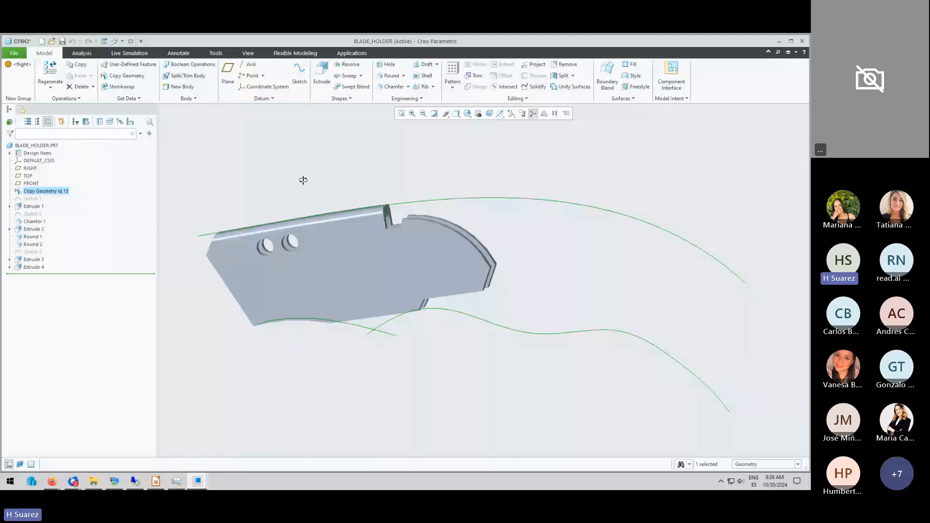
middle_click_drag(303, 180, 421, 212)
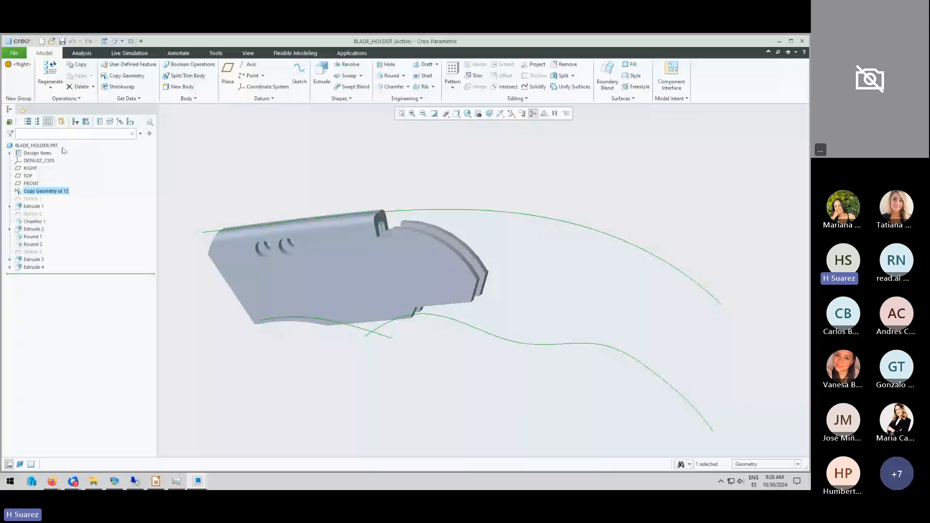
Open Sketch 1 of the blade holder, try changing the 13.95 horizontal dimension to 9.67, and leave the sketch without saving.
left_click(32, 199)
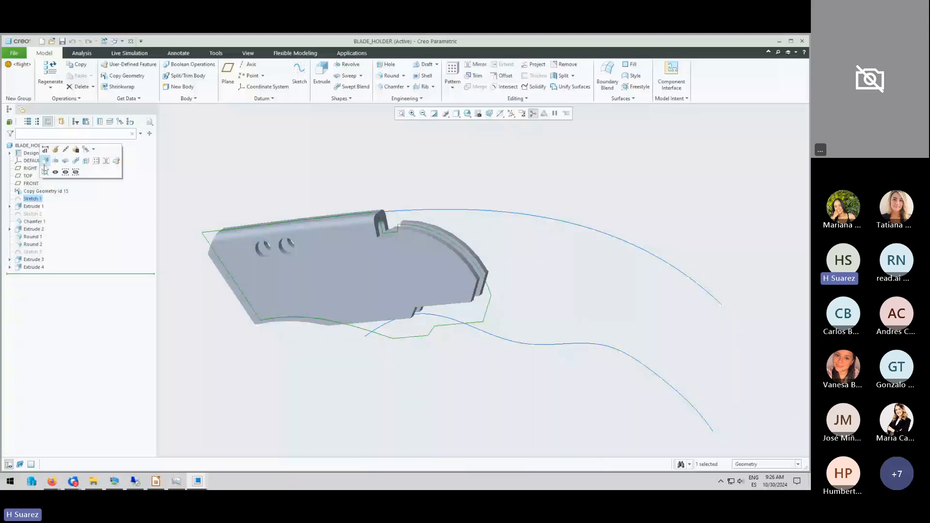
left_click(45, 161)
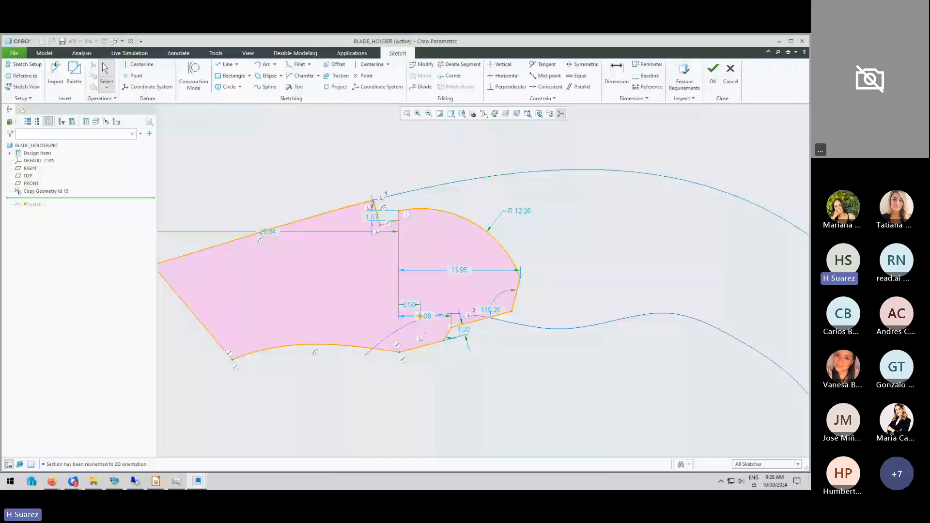
left_click(464, 272)
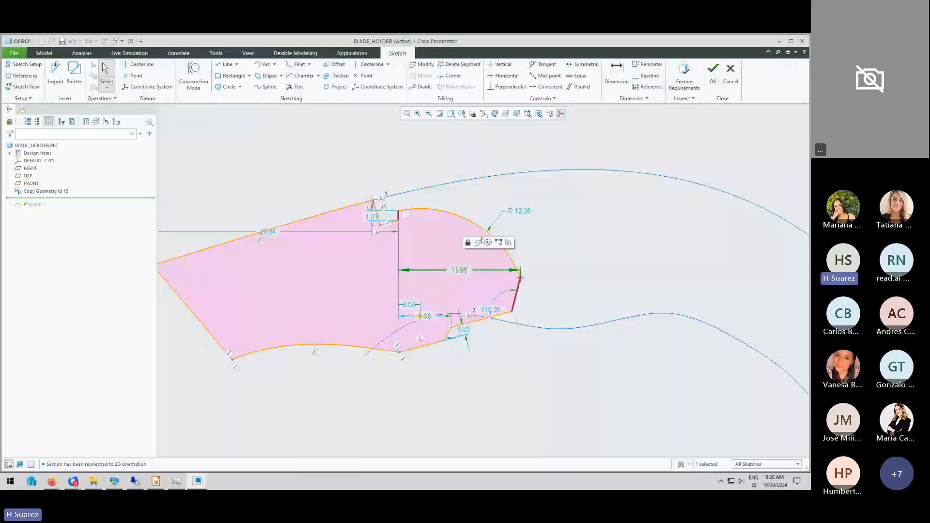
left_click(482, 241)
type("9.67")
key("Return")
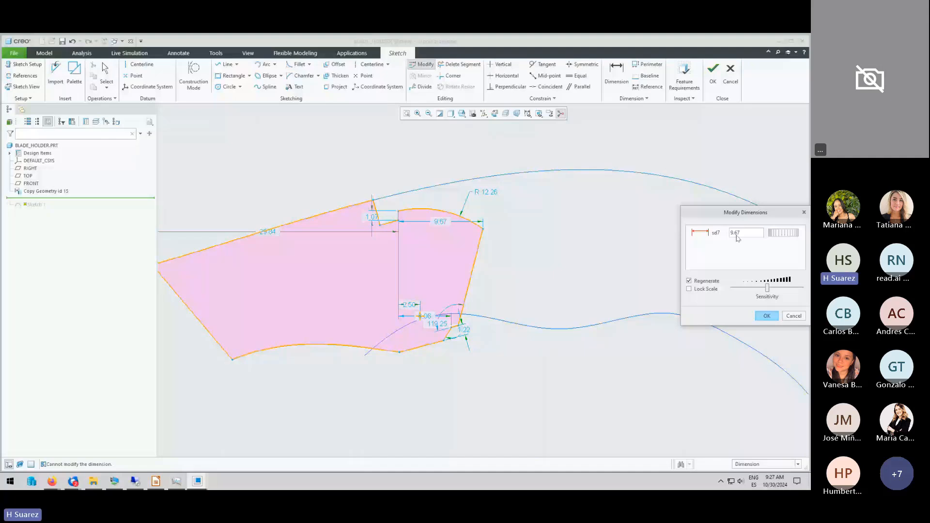
key("Return")
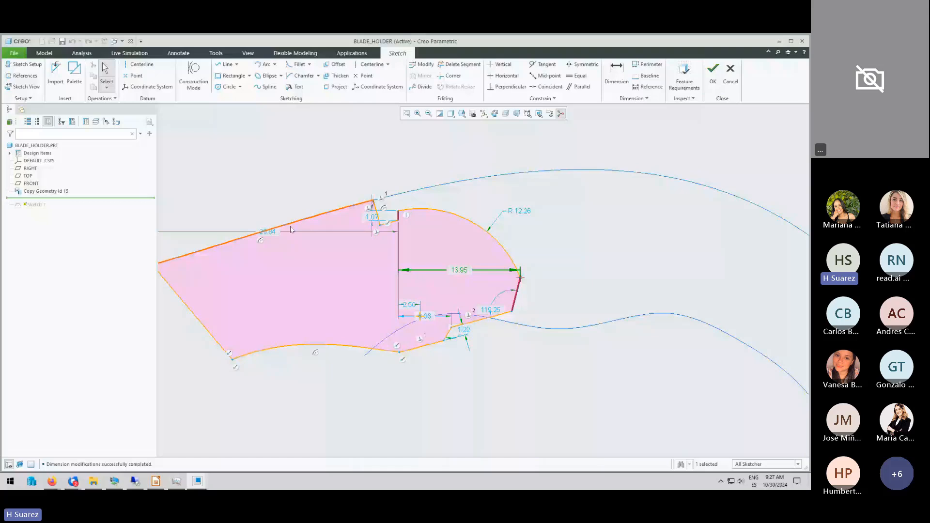
left_click(731, 73)
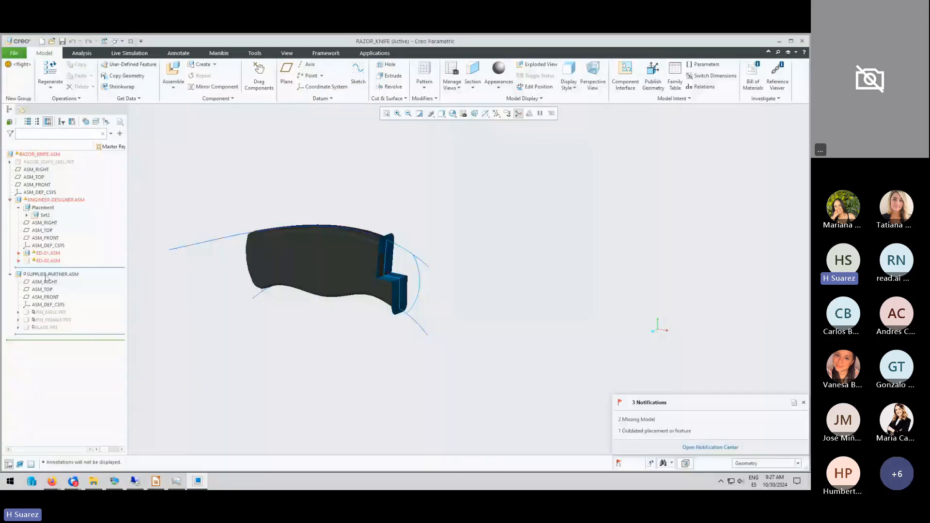
Show PIN_MALE.PRT under SUPPLIER-PARTNER.ASM in the razor knife assembly and inspect the pin in its own window.
left_click(51, 274)
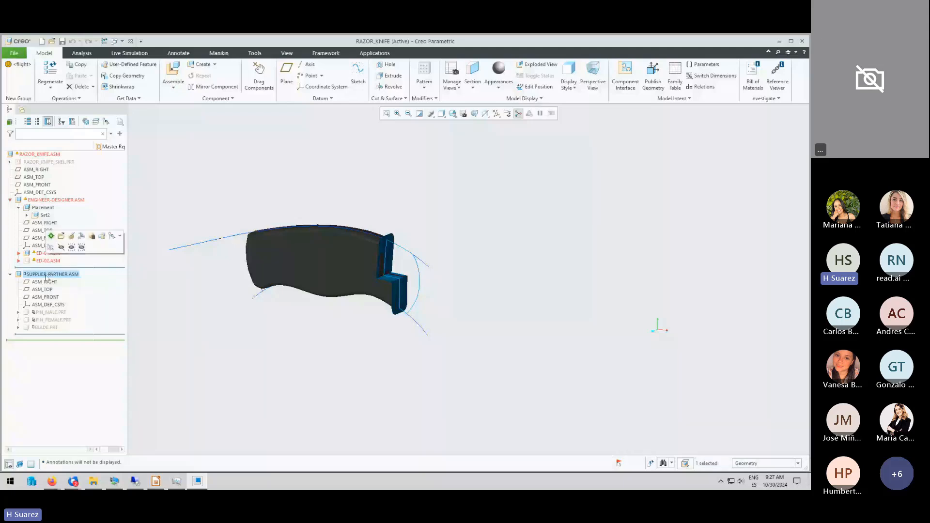
left_click(51, 313)
left_click(61, 285)
scroll(252, 261, "down", 3)
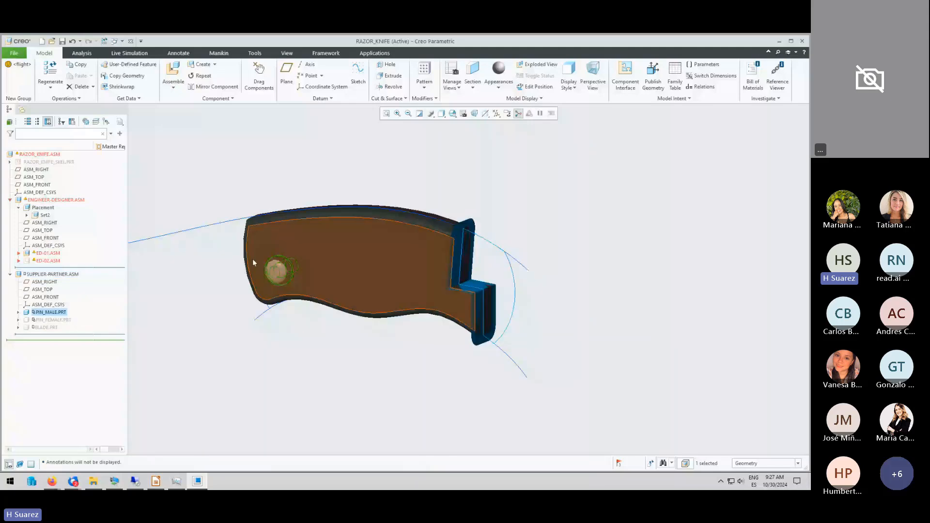
middle_click_drag(253, 263, 410, 246)
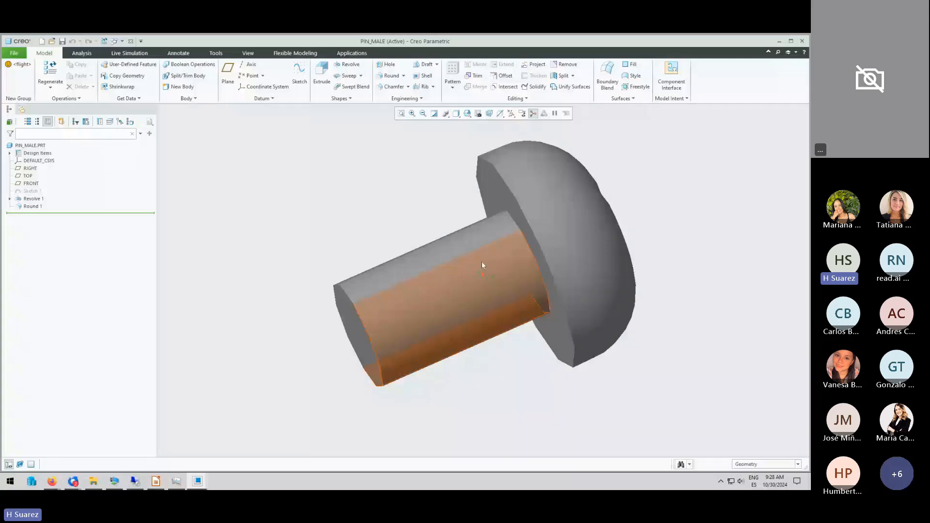
mouse_move(492, 250)
middle_mouse_down()
mouse_move(495, 165)
mouse_move(374, 213)
middle_mouse_up()
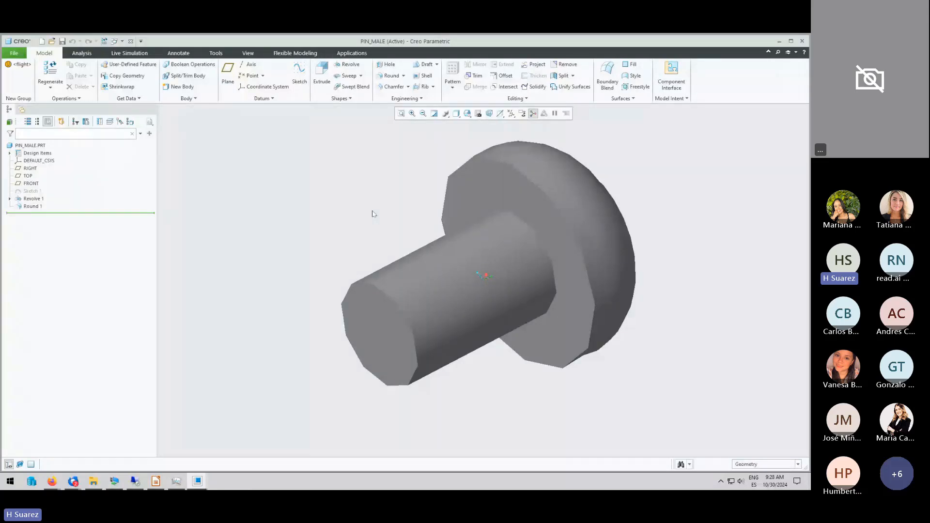
left_click(131, 41)
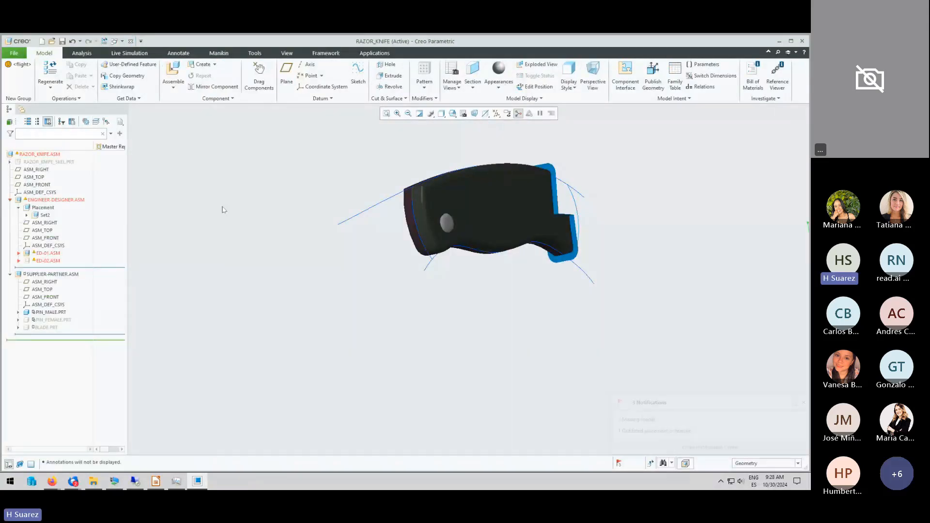
Hide ENGINEER-DESIGNER.ASM and show RAZOR_KNIFE_SKEL.PRT to view the male pin against the skeleton curves.
scroll(473, 194, "up", 3)
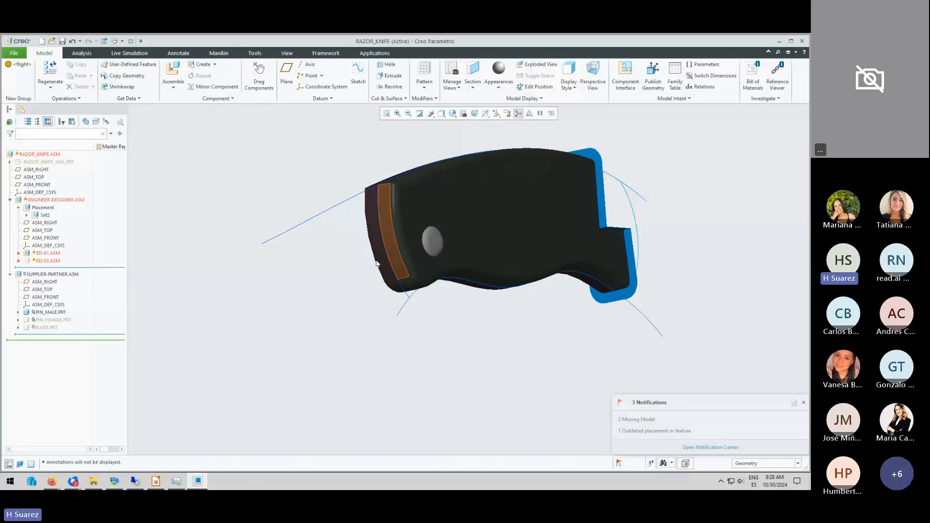
left_click(42, 314)
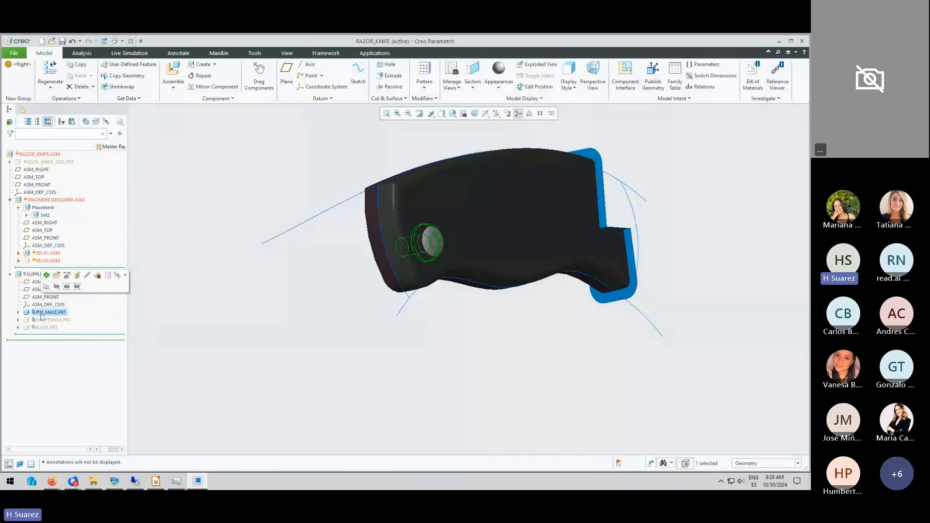
left_click(51, 200)
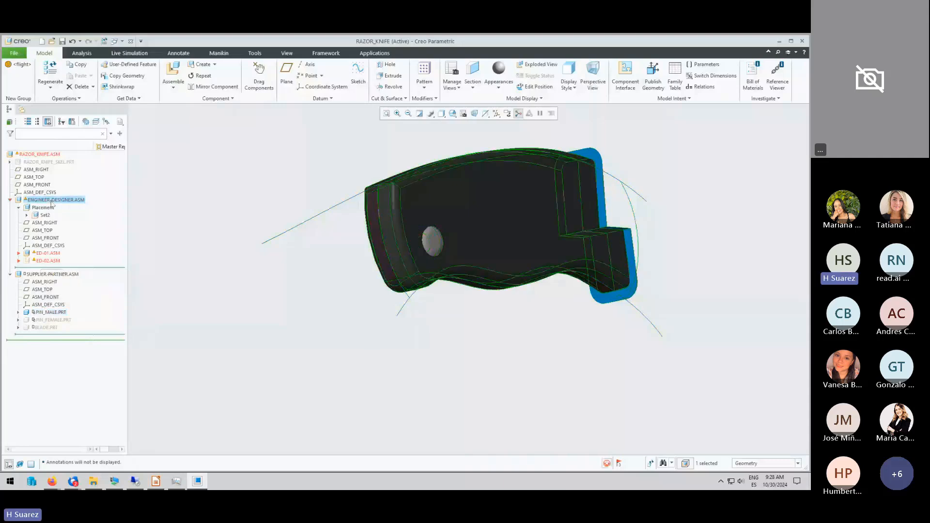
left_click(70, 175)
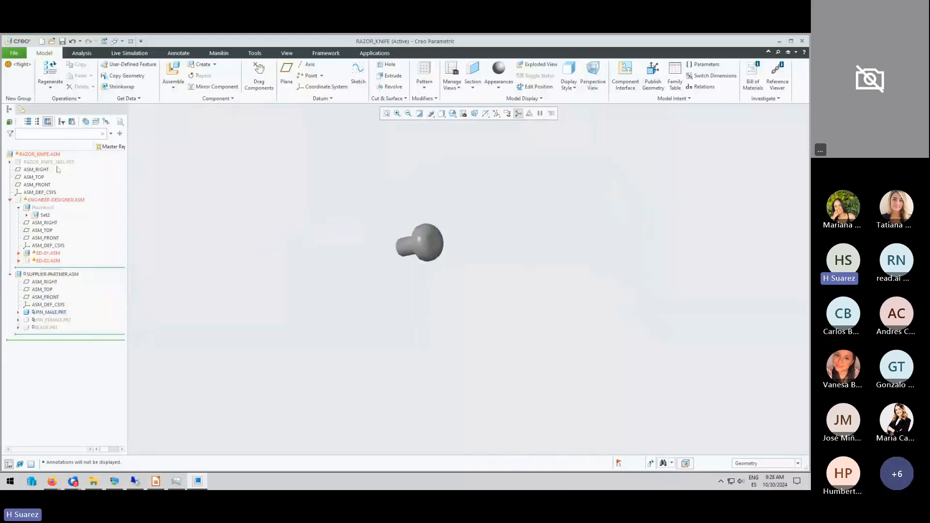
left_click(58, 162)
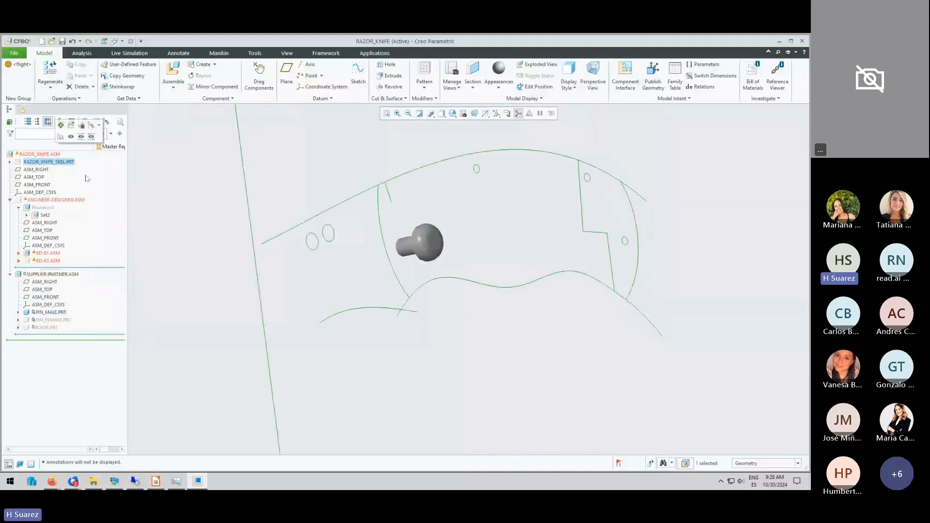
left_click(71, 137)
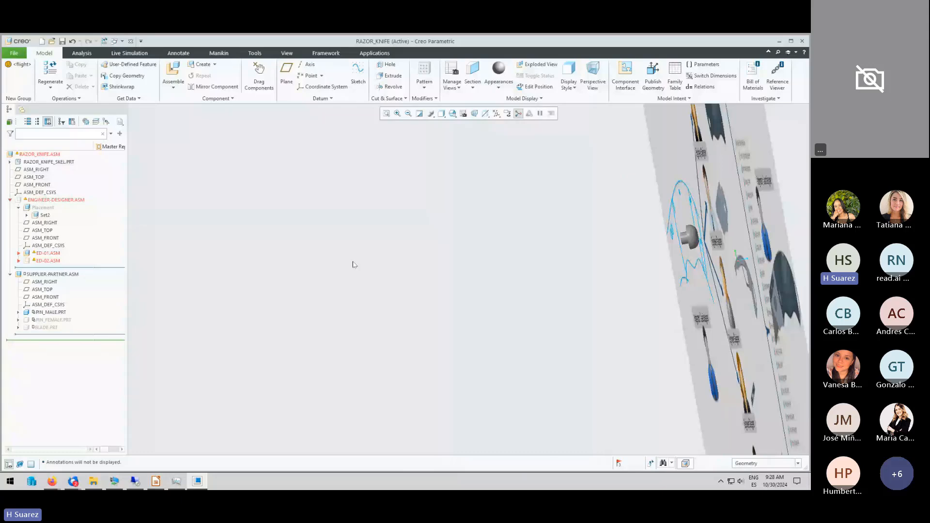
Hide the Fill 1 image surface in RAZOR_KNIFE_SKEL.PRT and show the skeleton's Sketch 1.
middle_click_drag(354, 264, 424, 232)
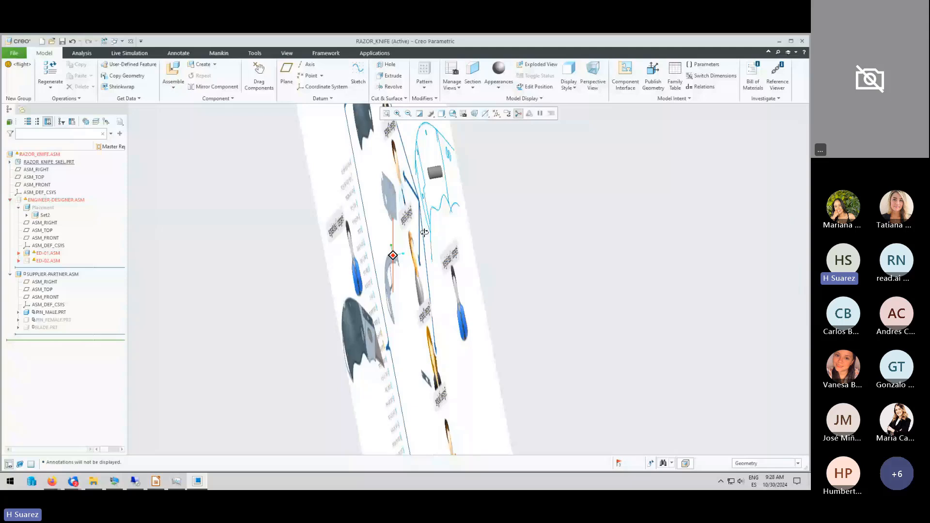
middle_click_drag(424, 232, 301, 263)
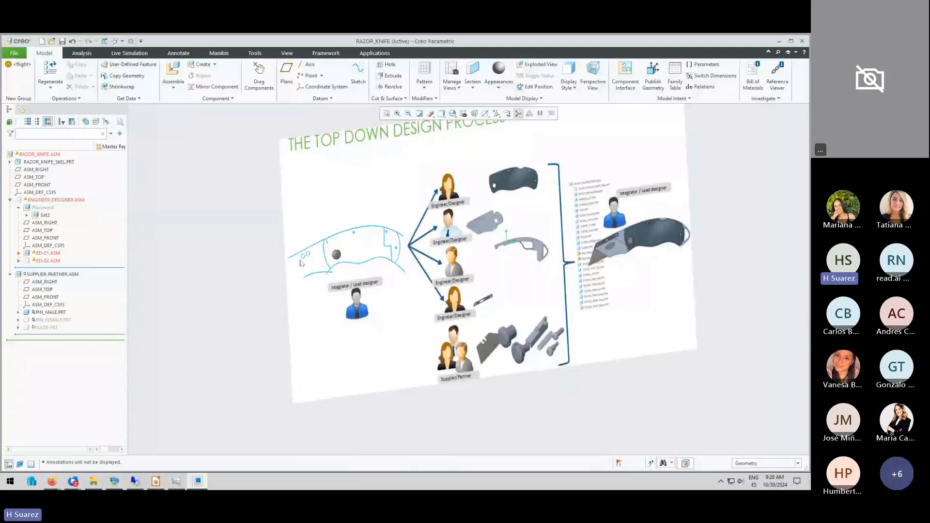
left_click(10, 162)
left_click(40, 215)
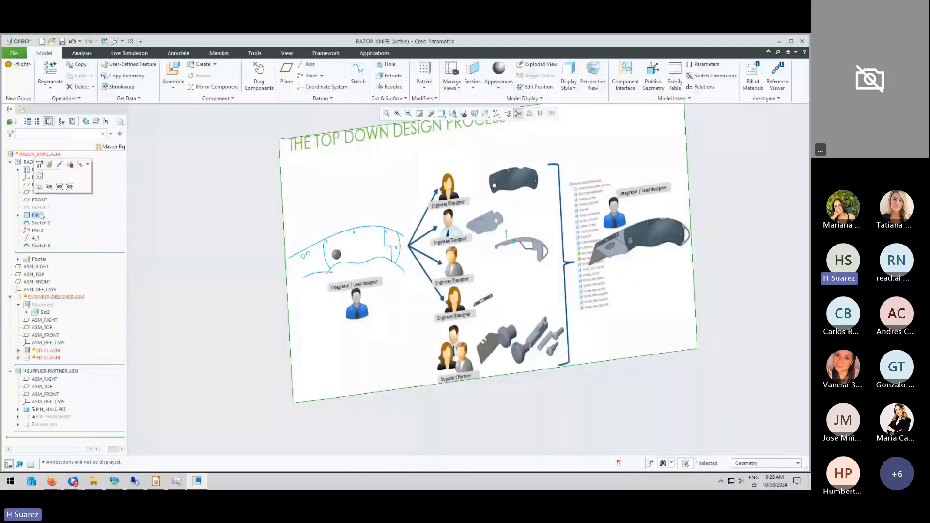
left_click(50, 187)
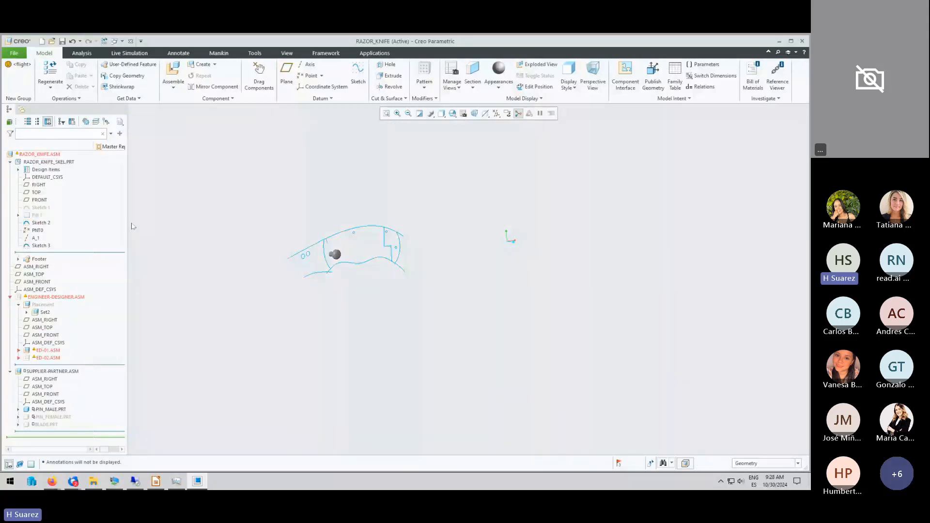
left_click(33, 208)
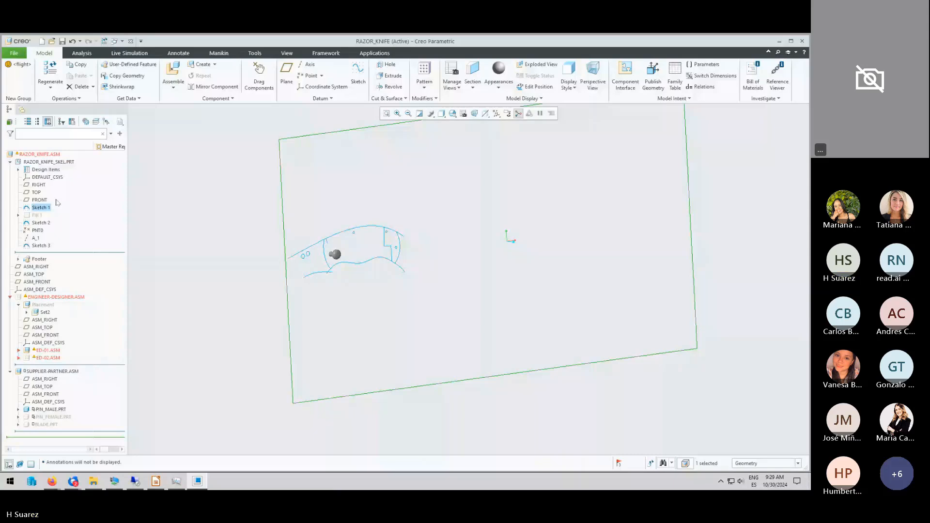
Show PIN_FEMALE.PRT and BLADE.PRT of SUPPLIER-PARTNER.ASM against the skeleton curves.
scroll(297, 222, "down", 5)
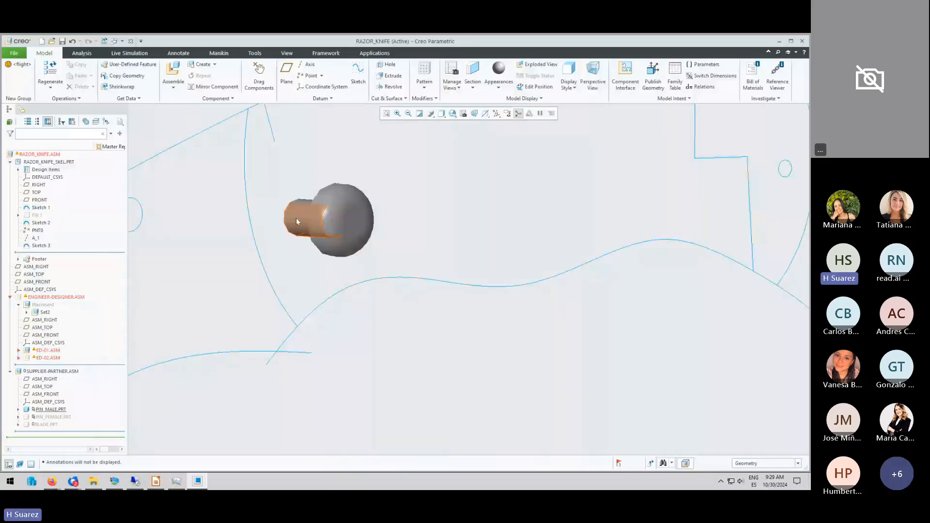
left_click(297, 222)
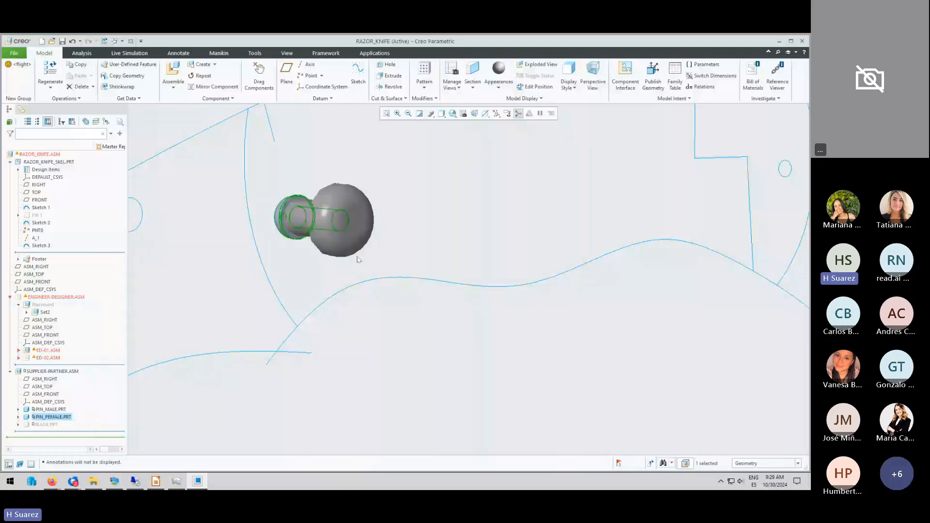
scroll(347, 226, "up", 4)
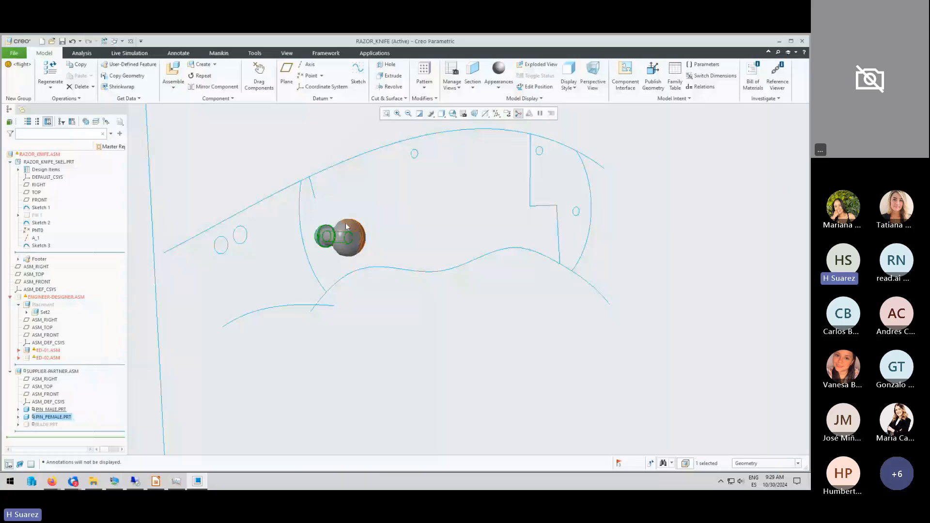
key("ctrl+z")
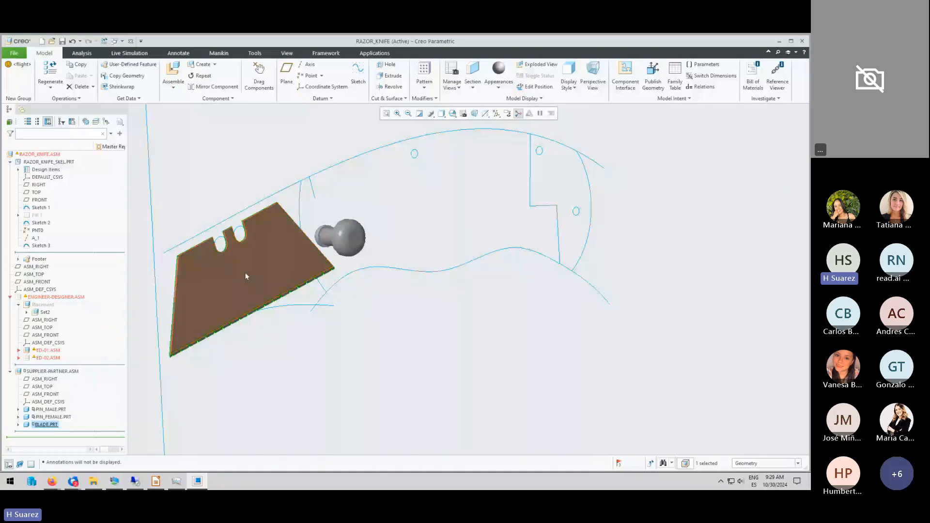
Compare the blade's notches with the skeleton's Sketch 3 circles and highlight the female pin to check how the pins meet.
scroll(245, 276, "down", 3)
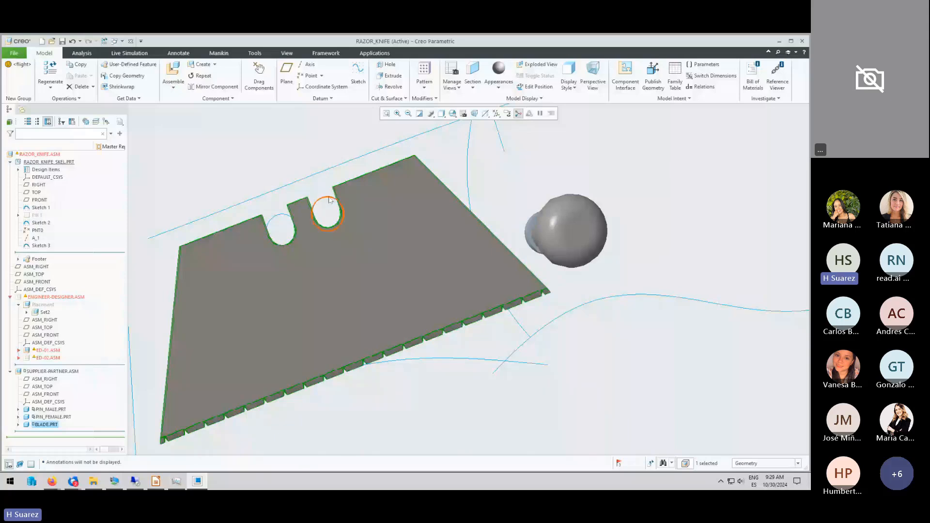
scroll(329, 199, "up", 2)
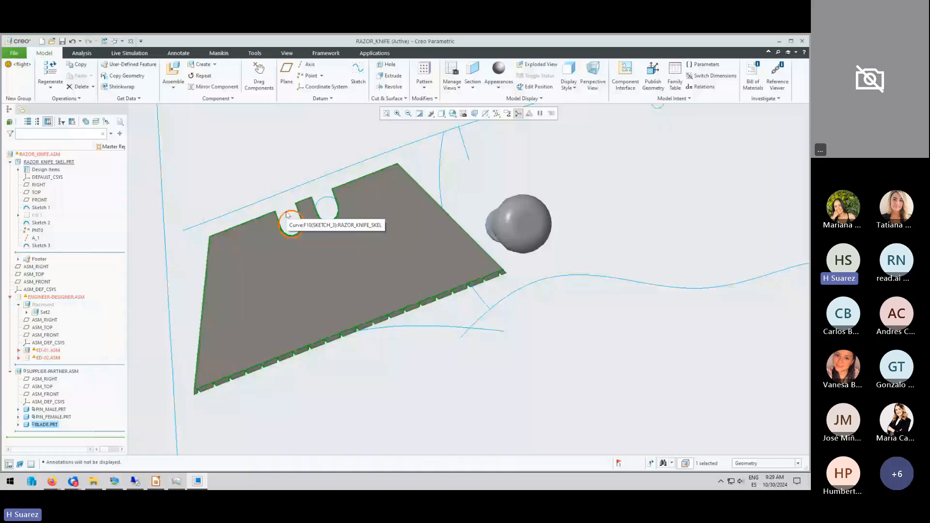
scroll(286, 213, "up", 3)
middle_click_drag(347, 250, 327, 229)
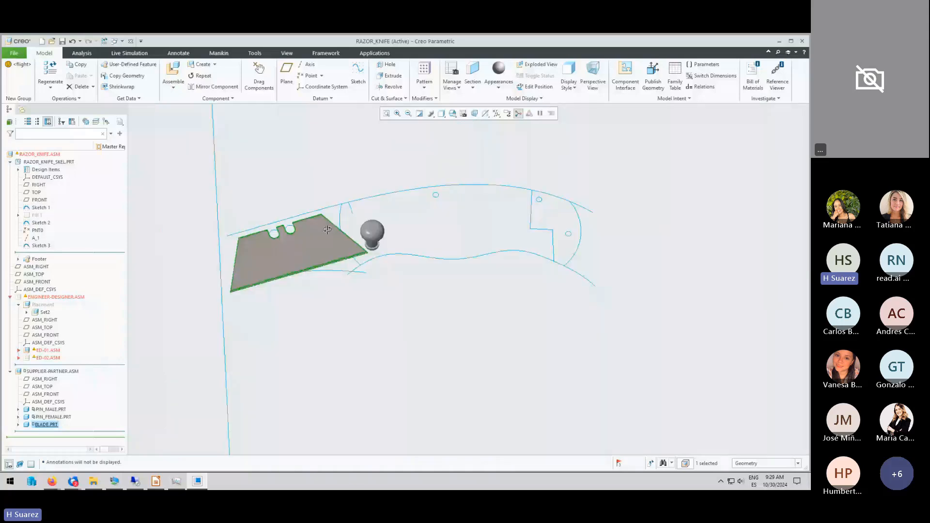
middle_click_drag(327, 230, 355, 213)
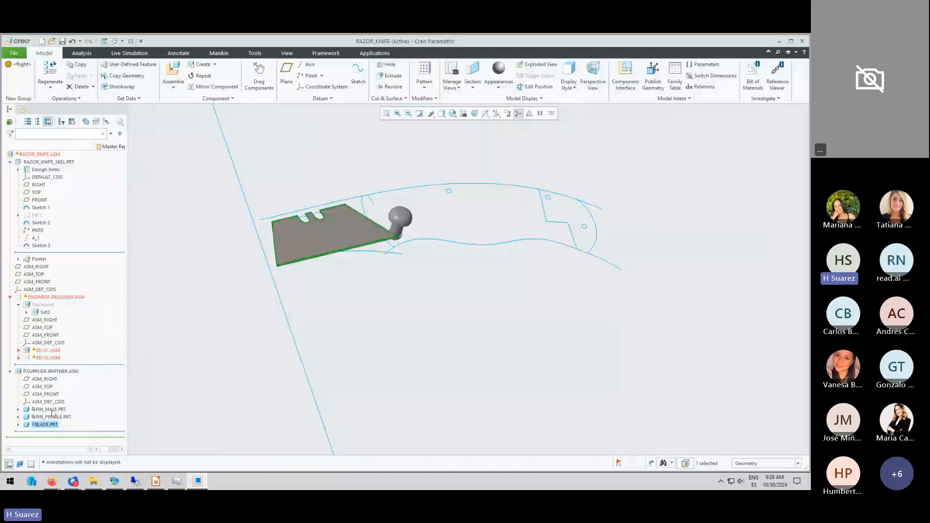
scroll(401, 220, "down", 3)
left_click(401, 220)
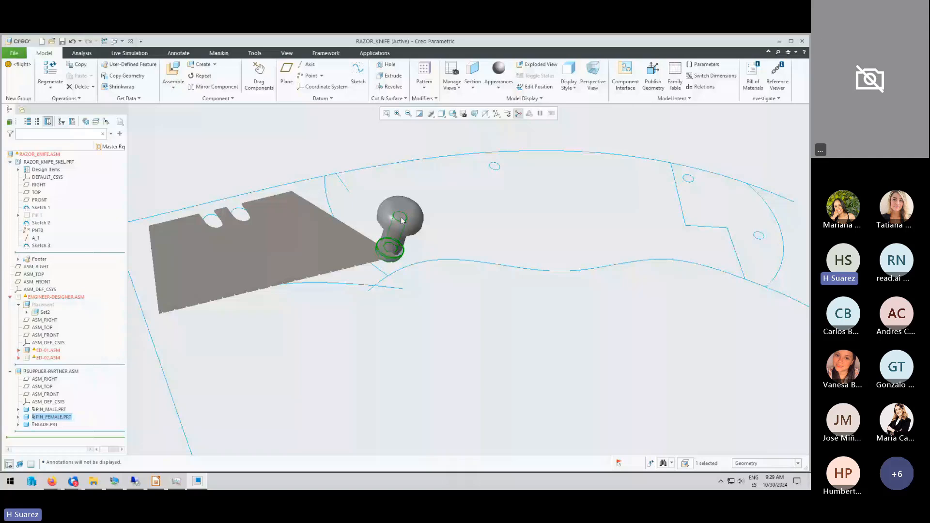
scroll(402, 221, "up", 4)
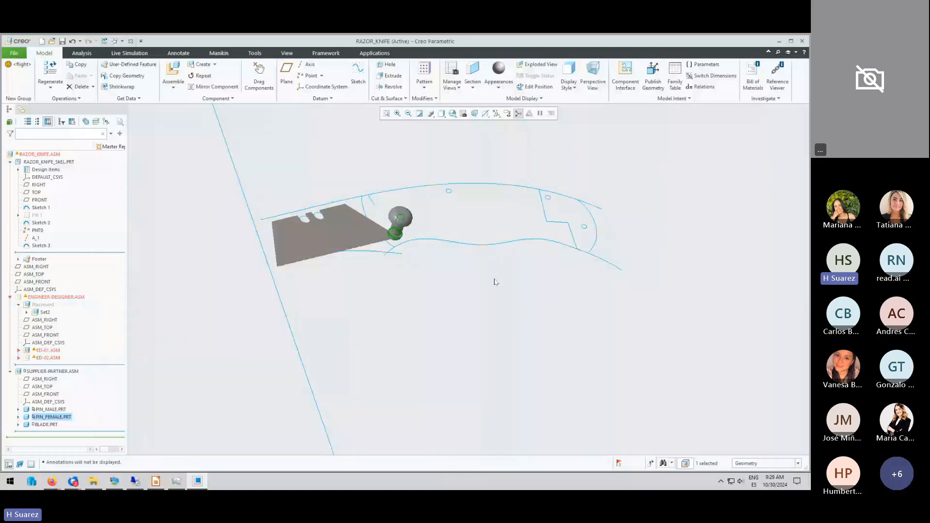
Show ENGINEER-DESIGNER.ASM again, expand ED-01.ASM and highlight the geometry of ED-01_SKEL.PRT.
left_click(54, 297)
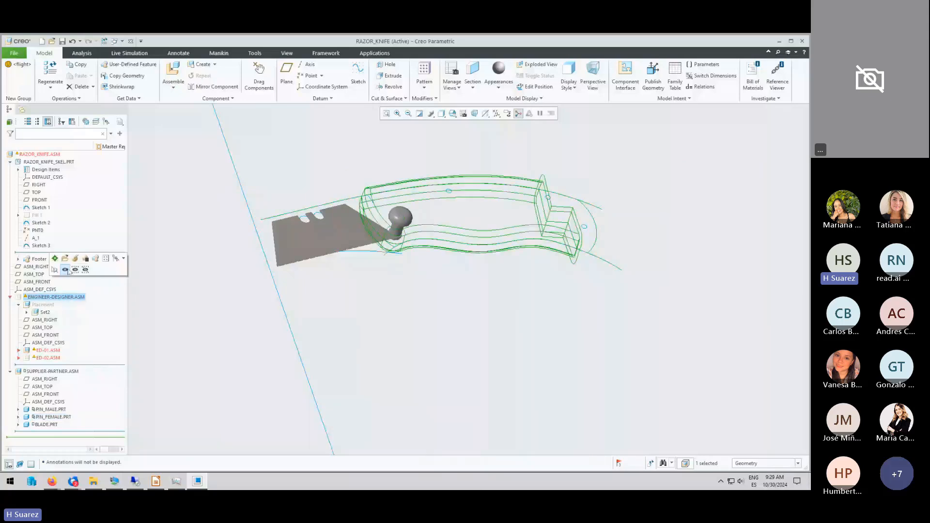
left_click(67, 270)
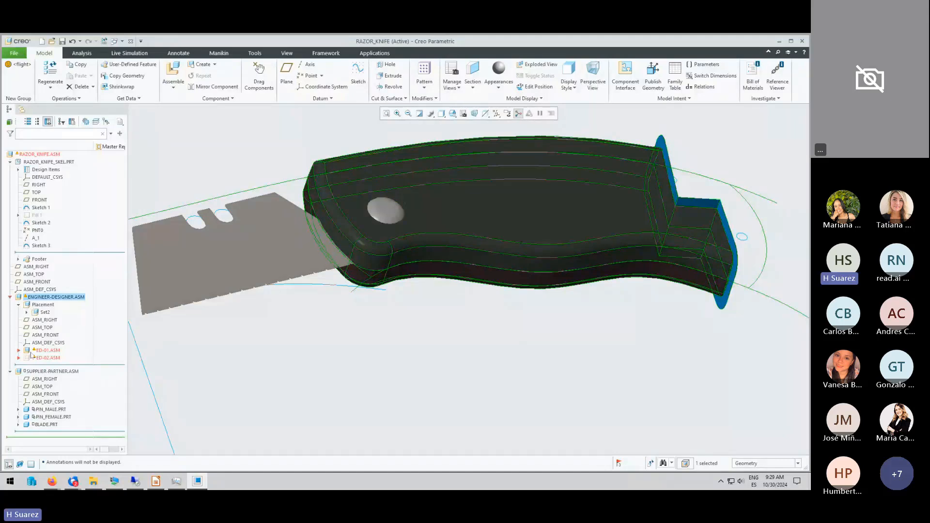
left_click(19, 350)
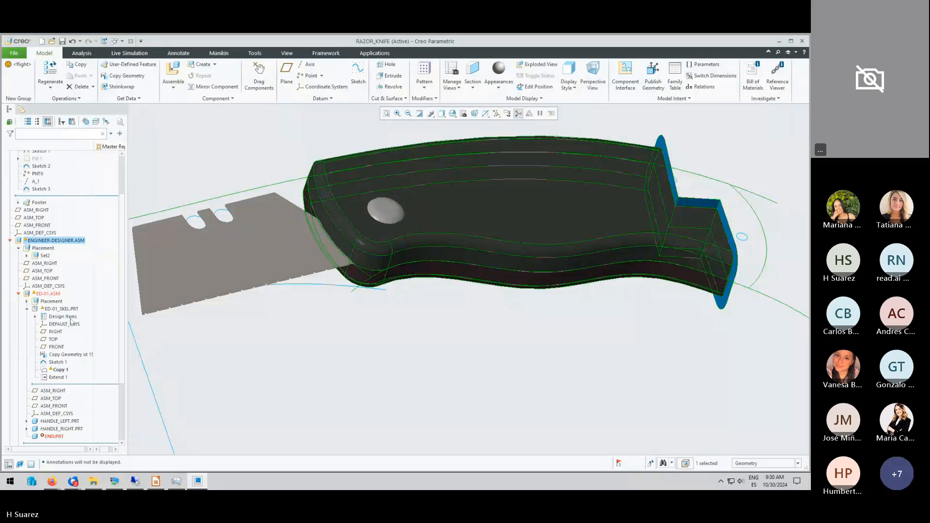
left_click(62, 309)
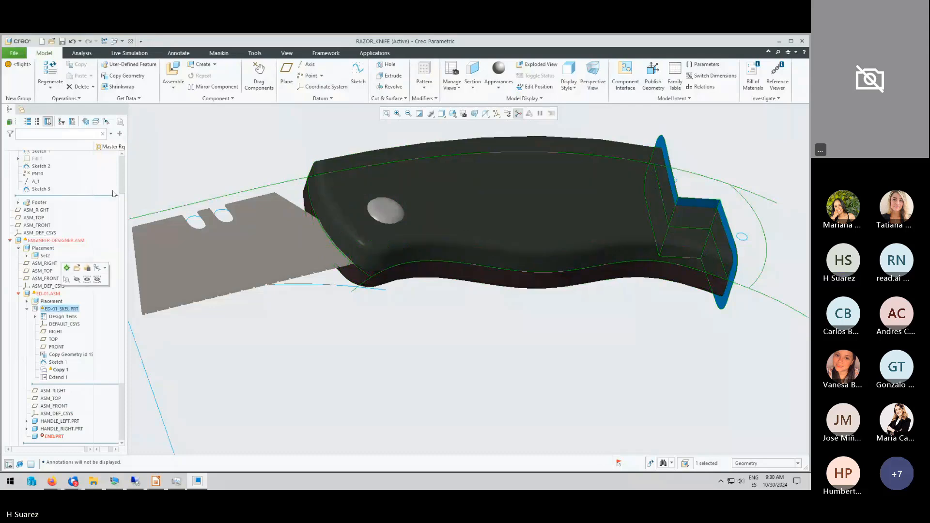
left_click(230, 178)
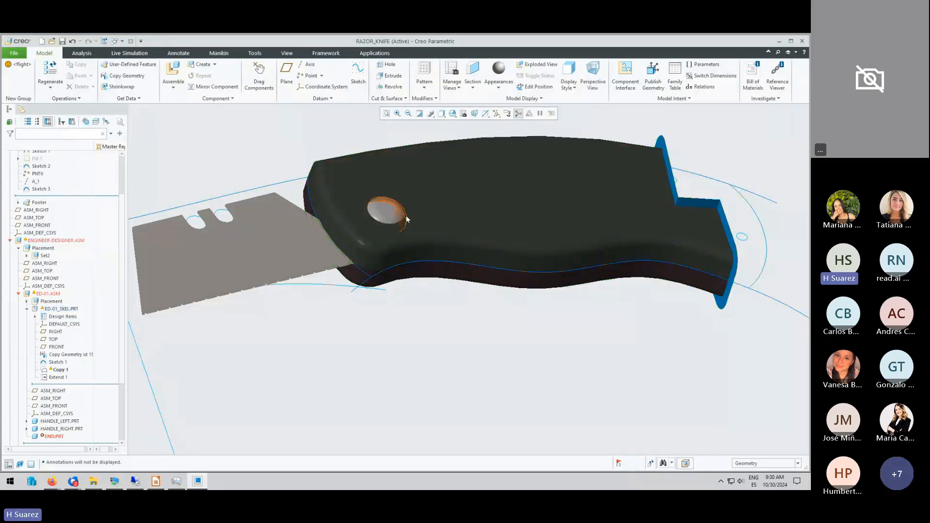
Open HANDLE_LEFT.PRT in its own window to check it for a pin hole, and return to RAZOR_KNIFE.ASM.
left_click(442, 205)
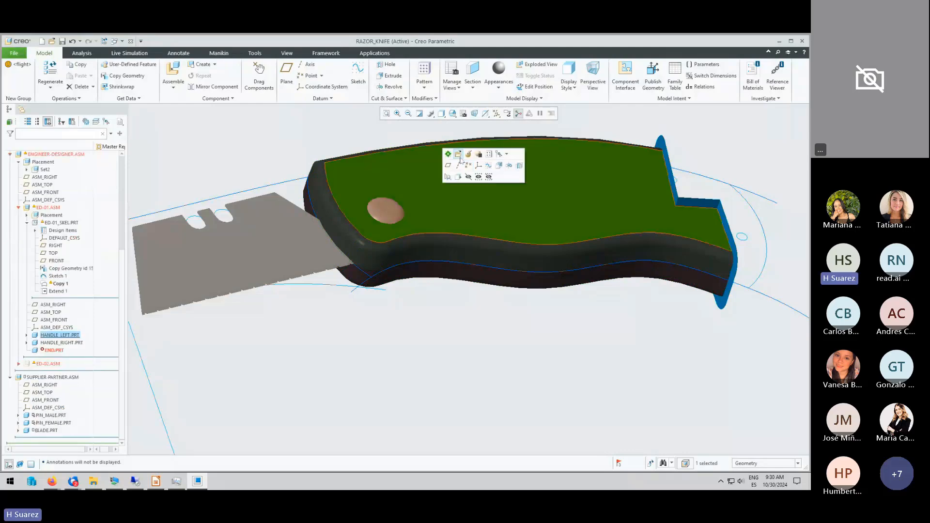
left_click(468, 166)
scroll(510, 170, "up", 5)
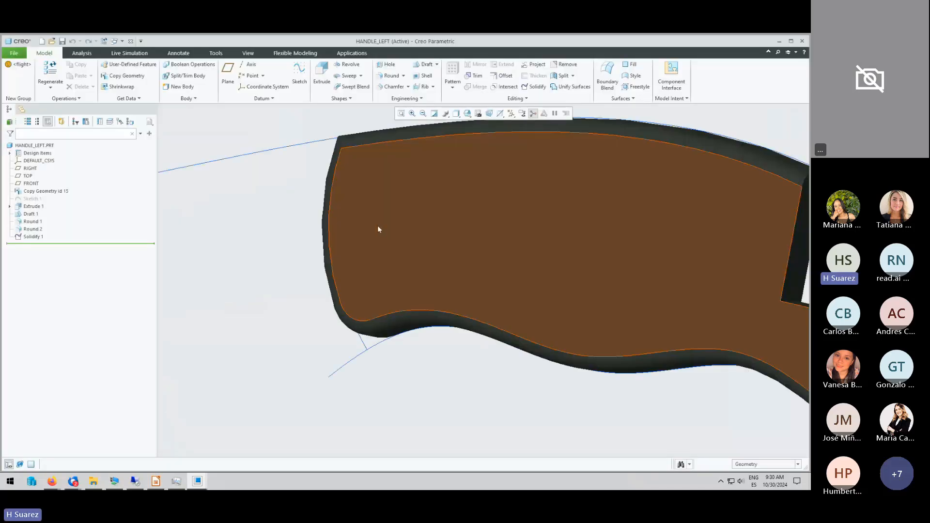
middle_click_drag(376, 225, 271, 345)
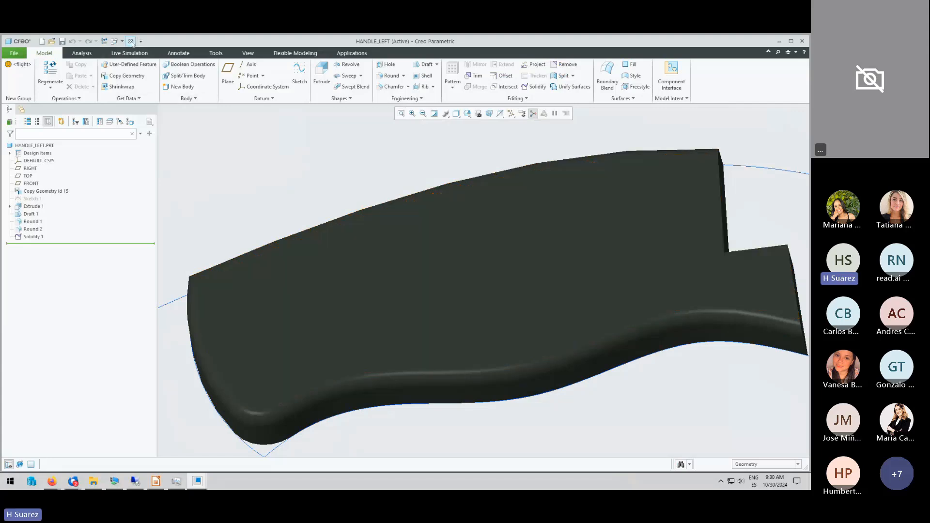
left_click(115, 43)
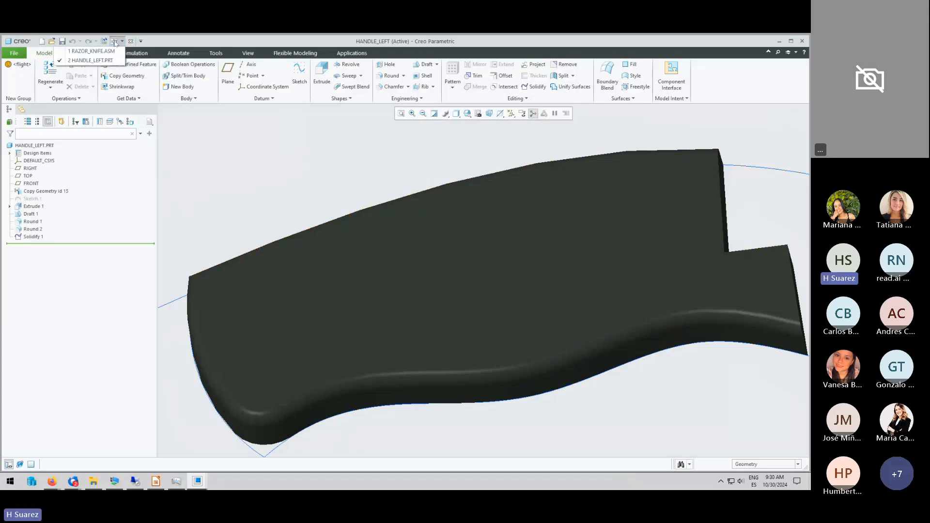
left_click(89, 57)
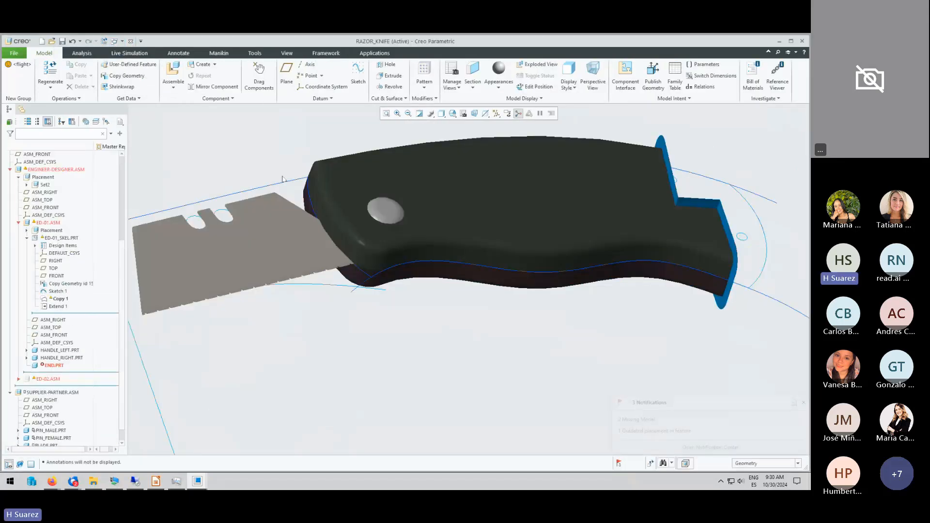
Activate HANDLE_LEFT.PRT within the assembly and hide HANDLE_RIGHT.PRT to expose the pin on the inner side.
left_click(67, 350)
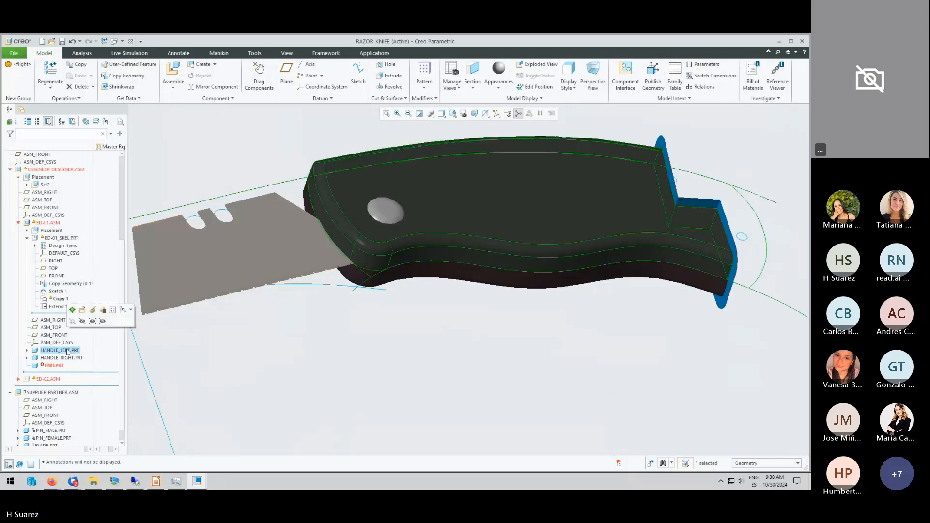
left_click(72, 310)
middle_click_drag(228, 274, 279, 283)
scroll(245, 350, "up", 3)
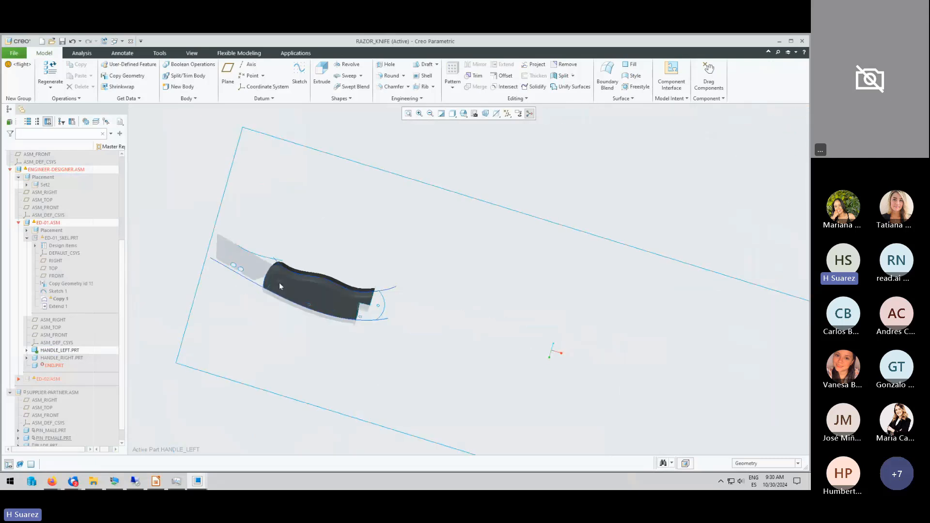
scroll(268, 286, "down", 6)
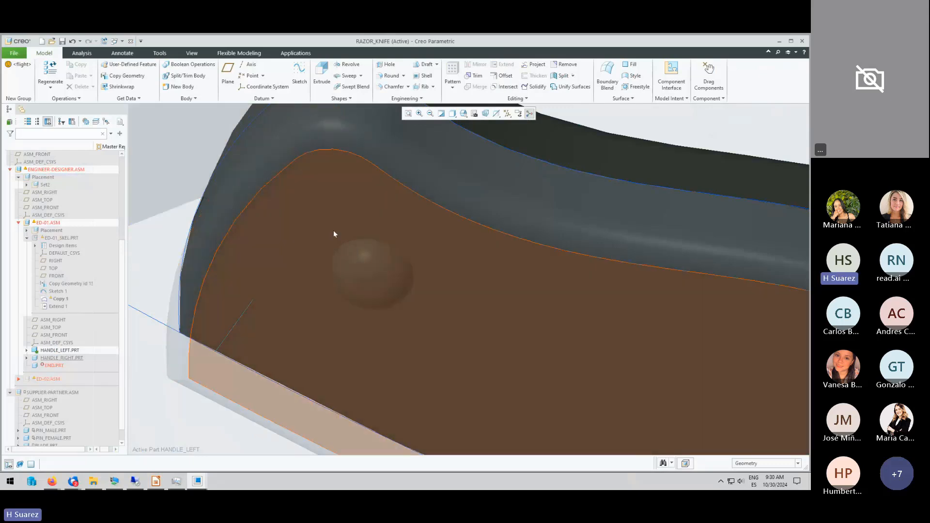
left_click(357, 224)
left_click(383, 196)
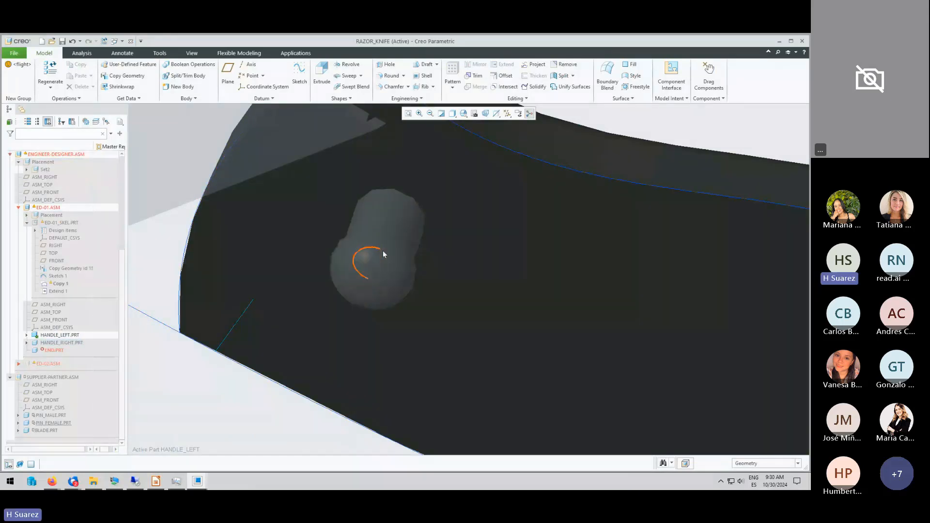
Copy the cylindrical shank surfaces of PIN_MALE.PRT into HANDLE_LEFT.PRT as a surface copy.
left_click(398, 215)
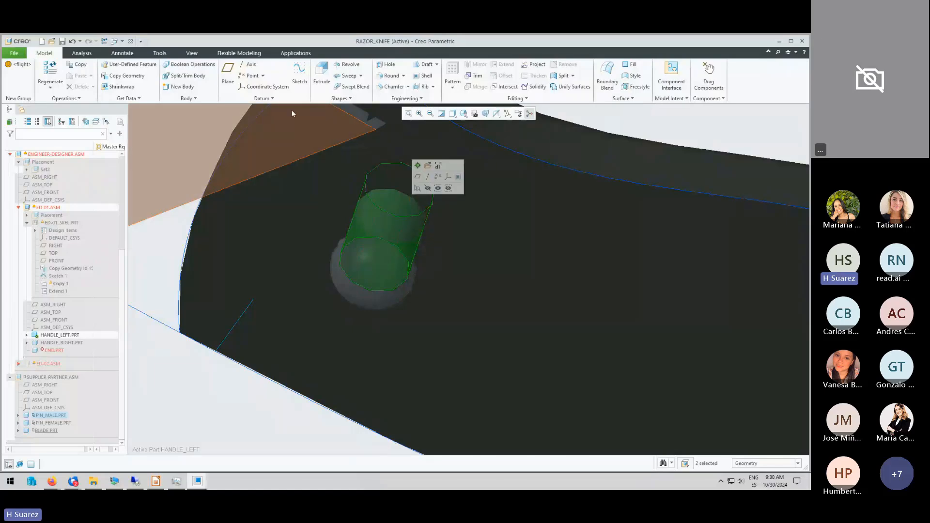
left_click(78, 64)
left_click(79, 75)
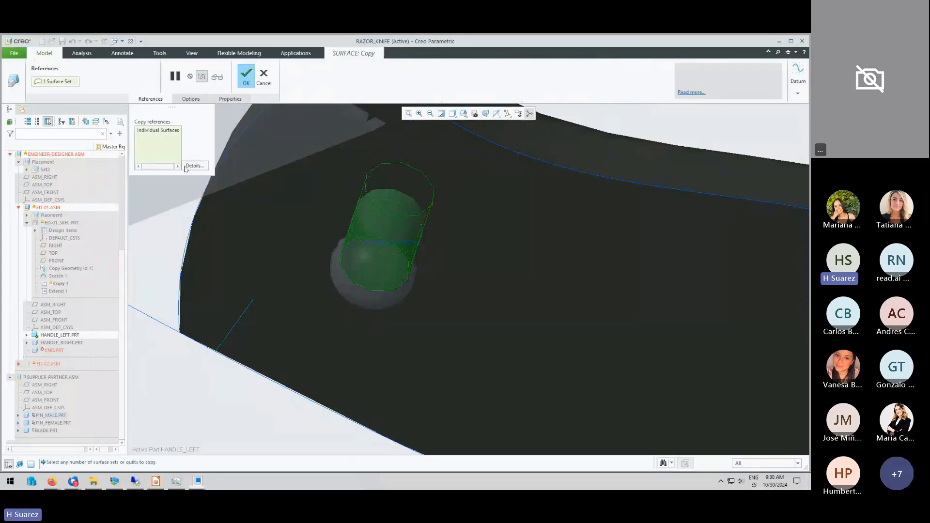
left_click(250, 83)
scroll(280, 237, "down", 4)
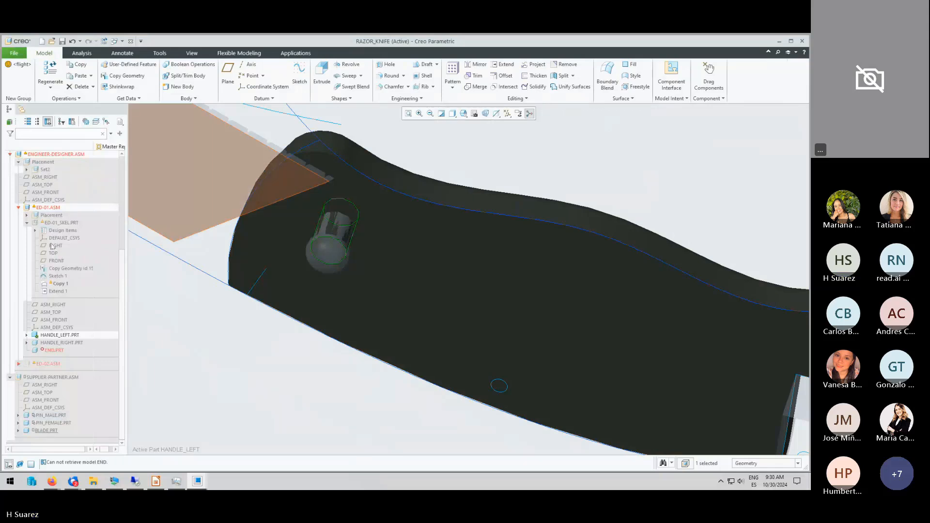
Switch to the HANDLE_LEFT.PRT window and examine the copied pin surface inside the handle.
left_click(114, 41)
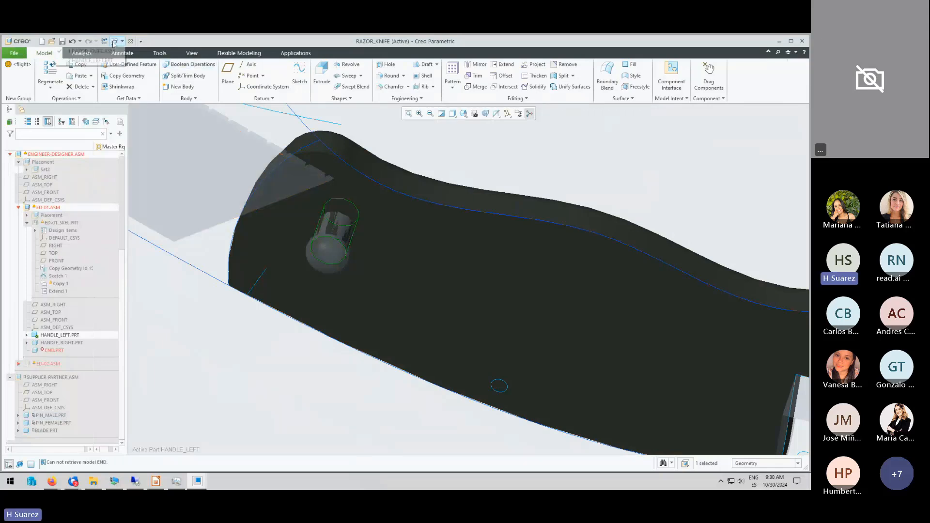
left_click(87, 59)
middle_click_drag(238, 157, 272, 187)
scroll(301, 175, "up", 6)
scroll(278, 279, "down", 2)
scroll(393, 256, "down", 4)
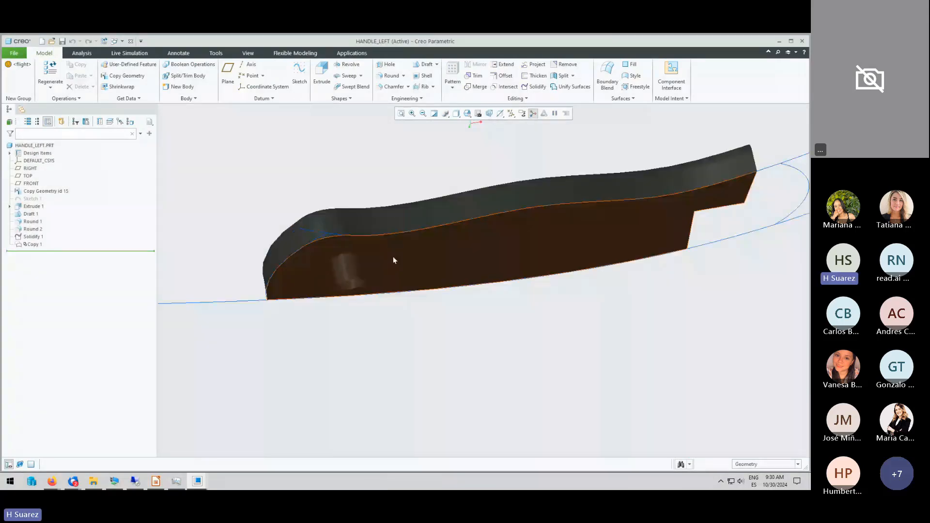
scroll(393, 260, "down", 3)
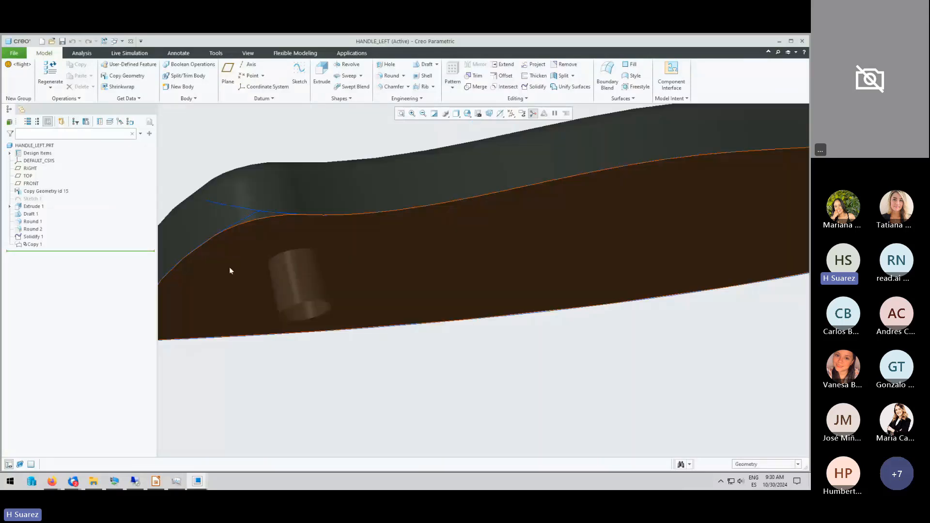
Cut a pin hole into the inner face of HANDLE_LEFT.PRT by projecting the copied pin's circular edge and extruding it 5.70 deep as a material removal.
left_click(230, 271)
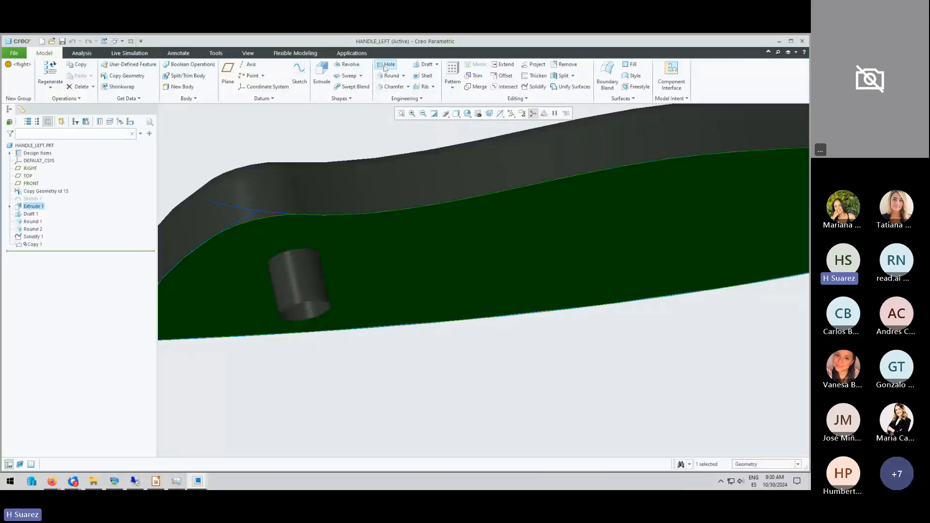
left_click(320, 71)
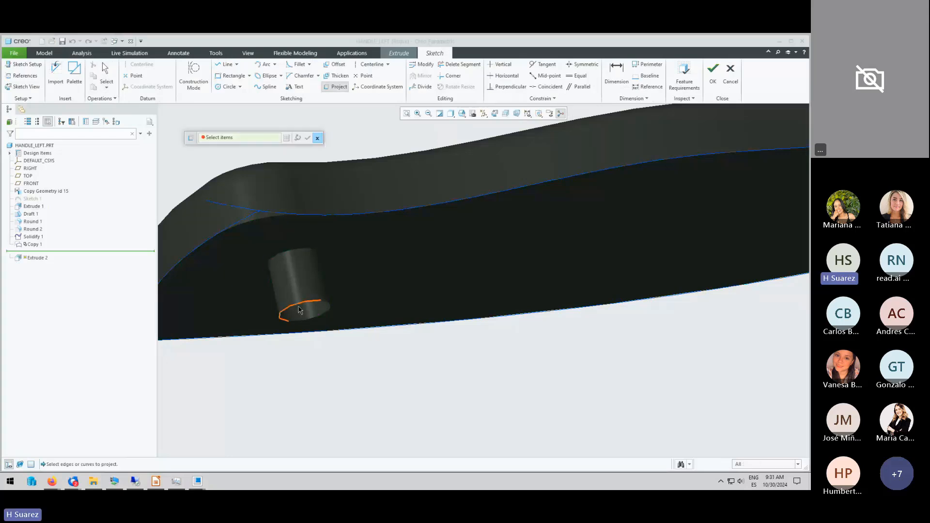
left_click(331, 308)
left_click(307, 138)
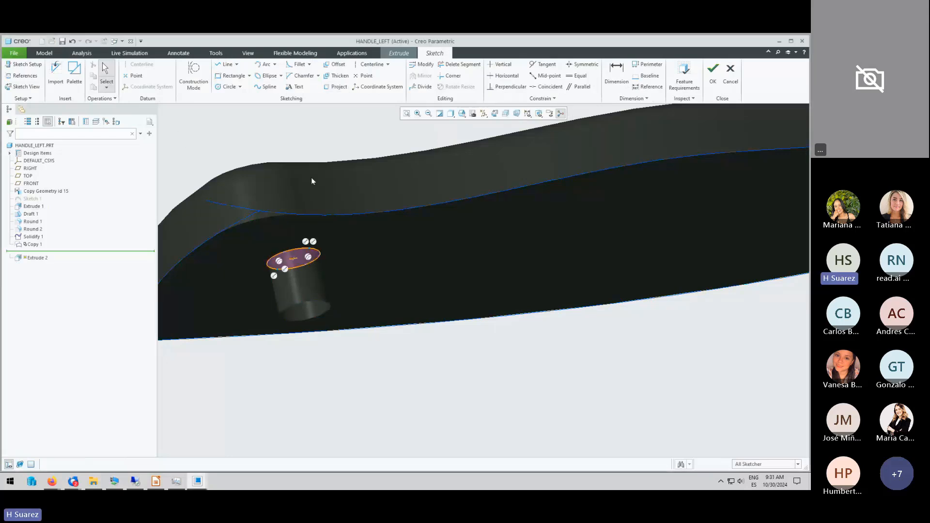
left_click(712, 73)
left_click_drag(304, 308, 267, 144)
middle_click(395, 202)
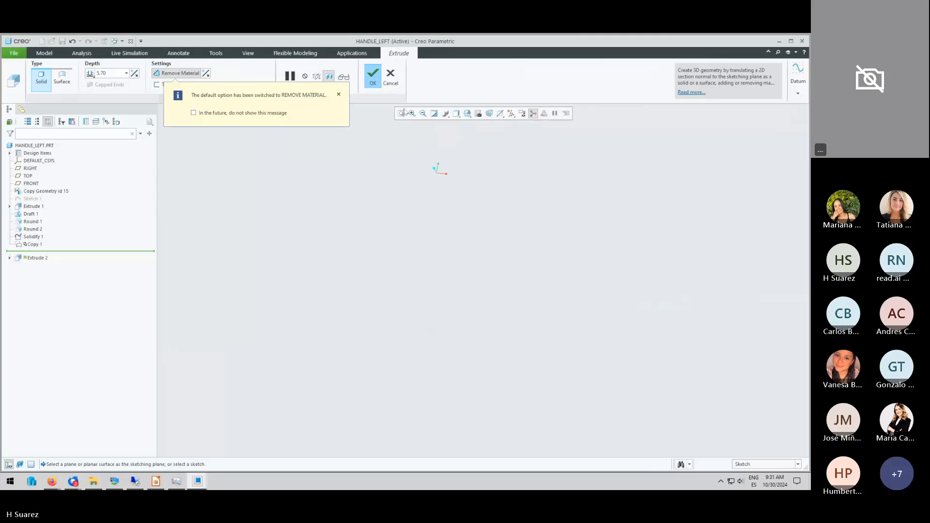
Examine the new pin hole from both sides of the handle and identify the copied pin surface it is based on.
scroll(365, 151, "down", 5)
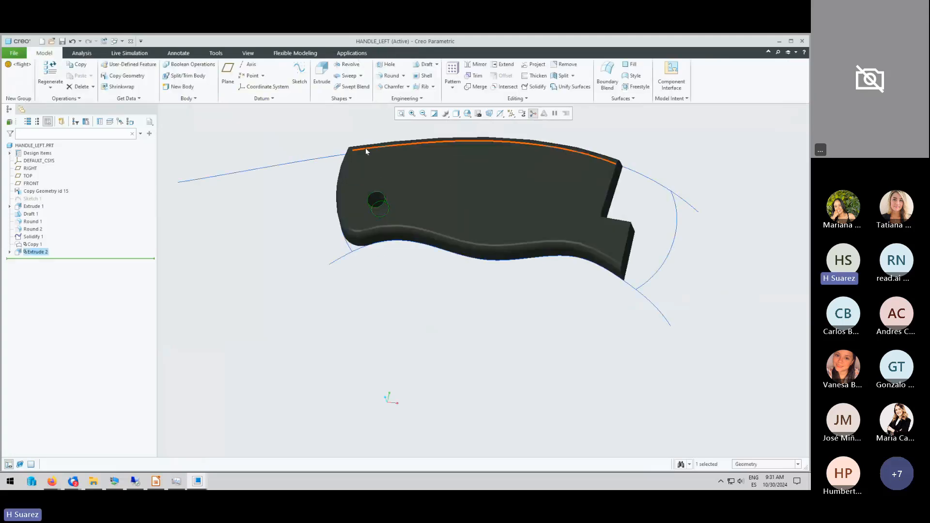
left_click(410, 327)
scroll(403, 240, "down", 5)
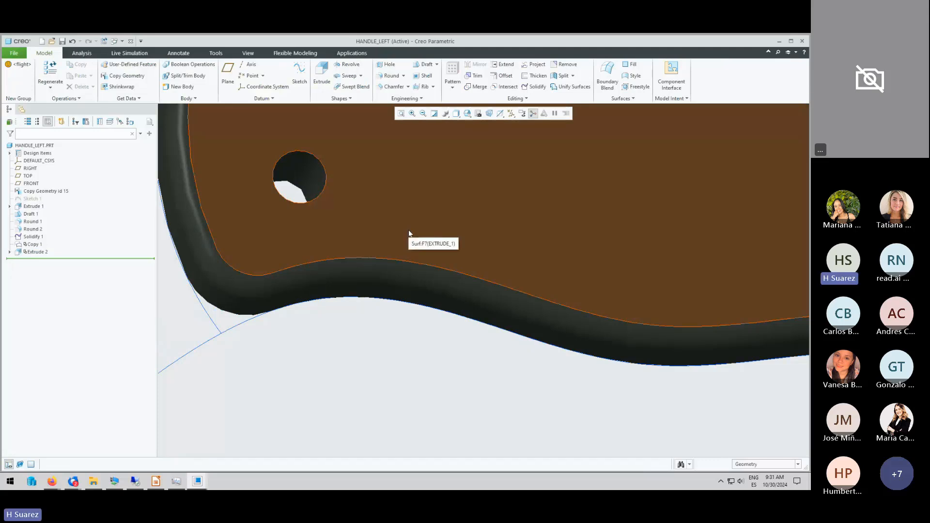
scroll(392, 225, "up", 5)
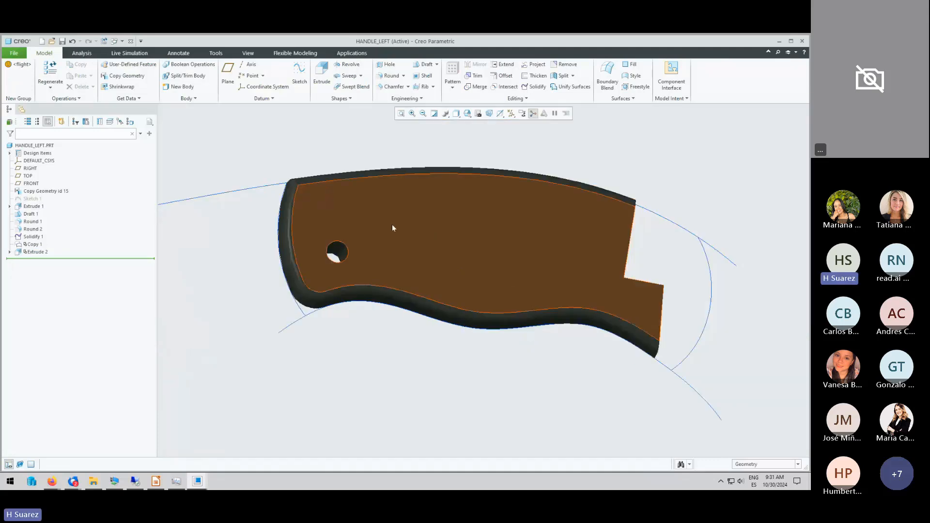
left_click(30, 146)
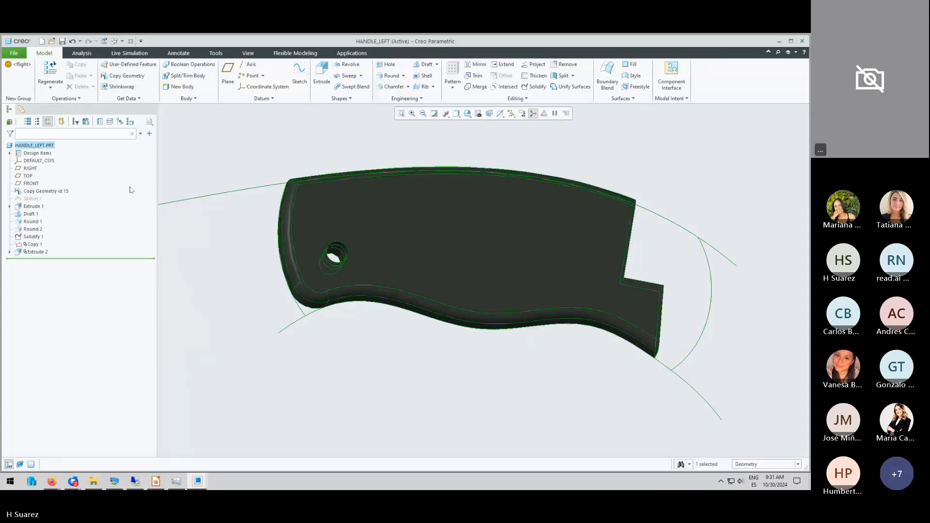
left_click(31, 244)
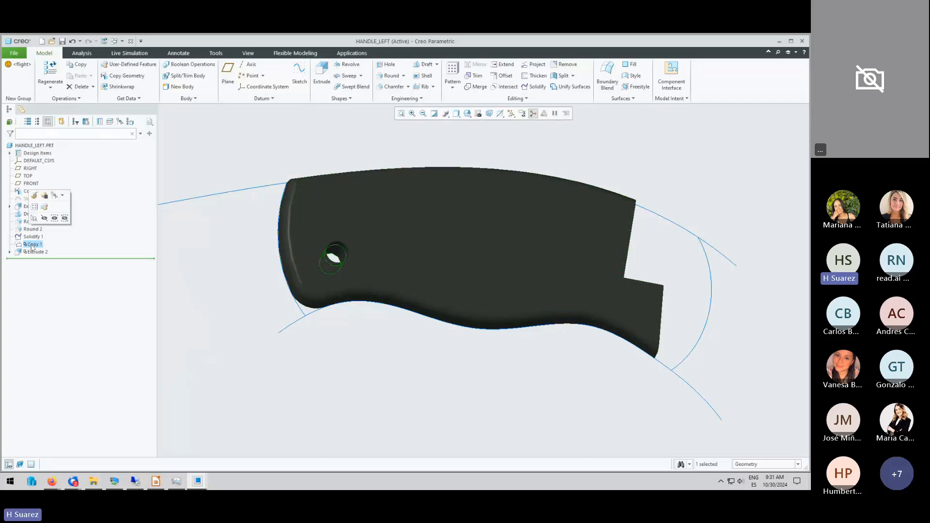
left_click(192, 242)
scroll(341, 256, "down", 5)
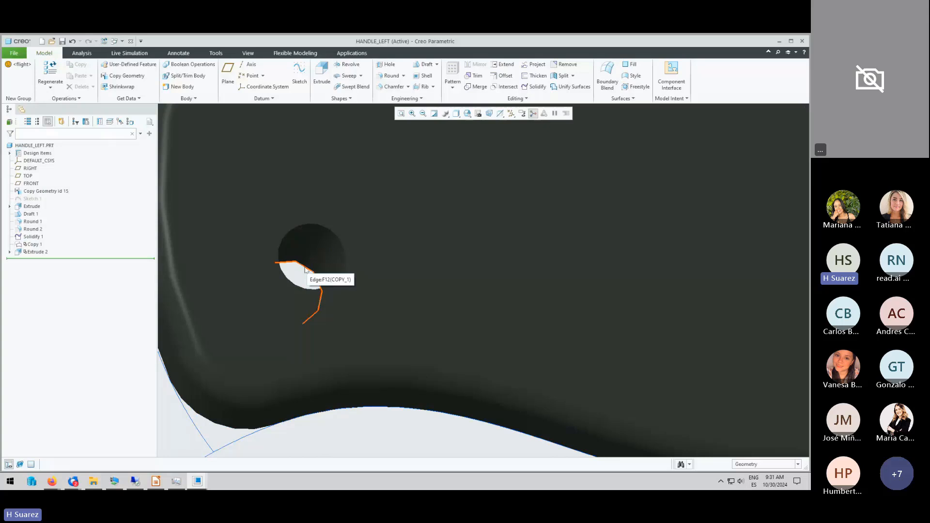
scroll(306, 270, "up", 3)
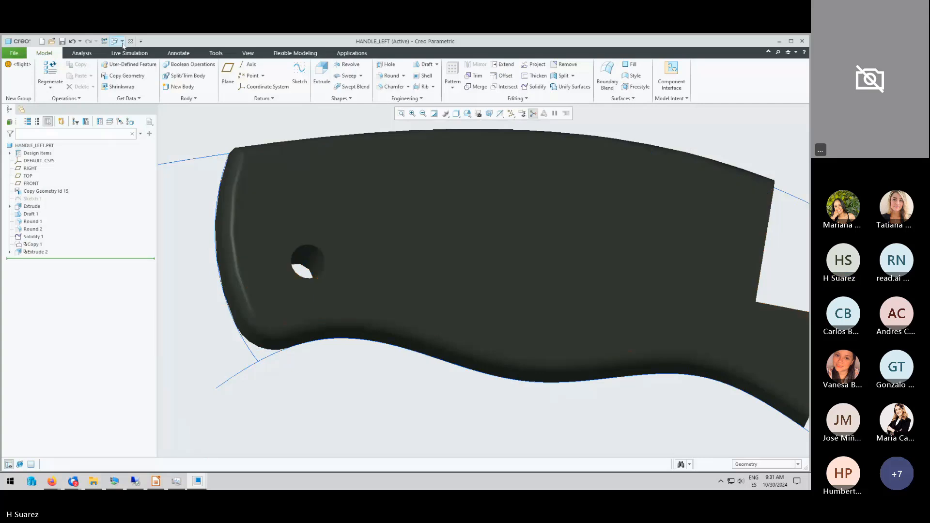
Switch back to the RAZOR_KNIFE.ASM window and hide PIN_MALE.PRT to inspect the pin hole in the left handle.
left_click(122, 41)
left_click(116, 60)
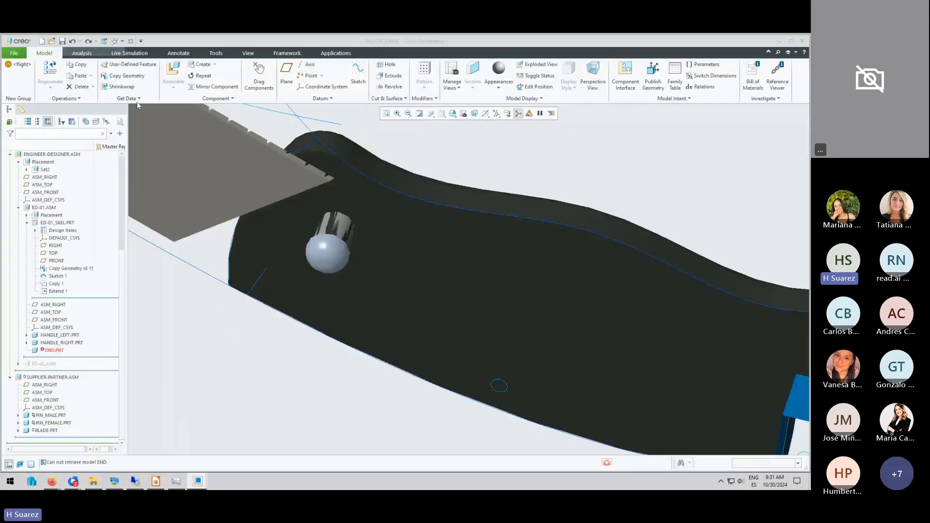
scroll(306, 207, "up", 2)
middle_click_drag(306, 207, 285, 302)
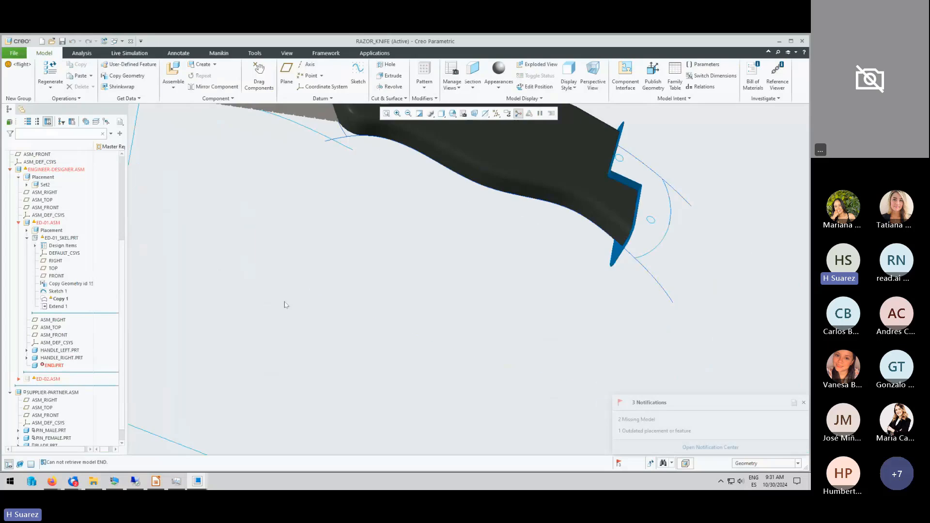
scroll(284, 304, "up", 5)
scroll(315, 243, "down", 8)
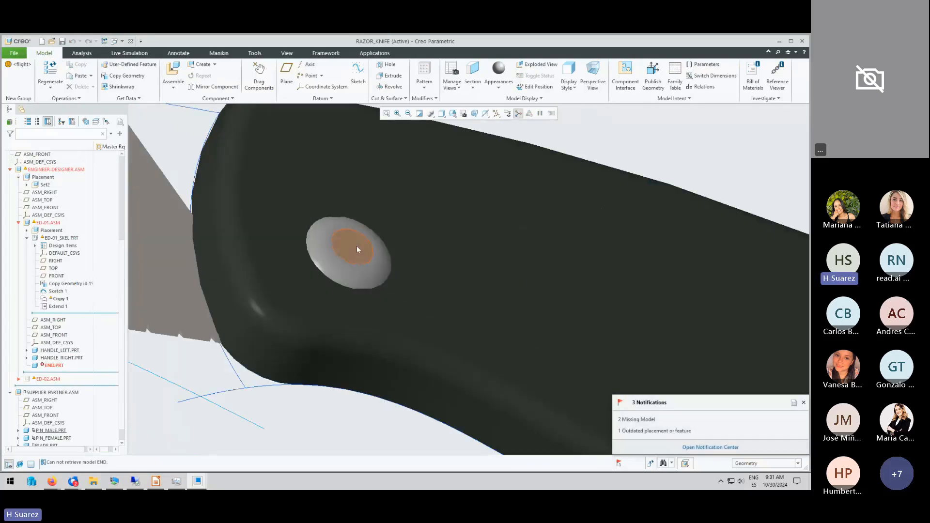
scroll(357, 246, "up", 5)
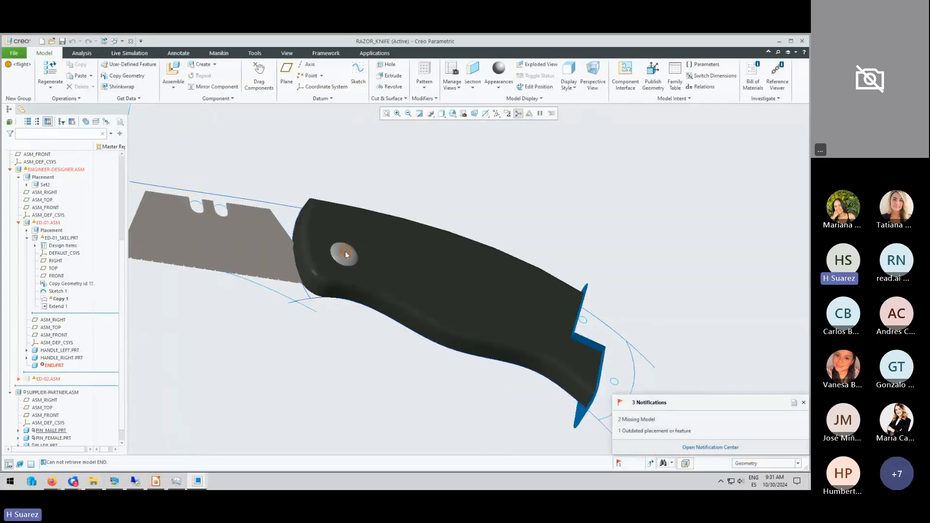
left_click(346, 254)
left_click(369, 223)
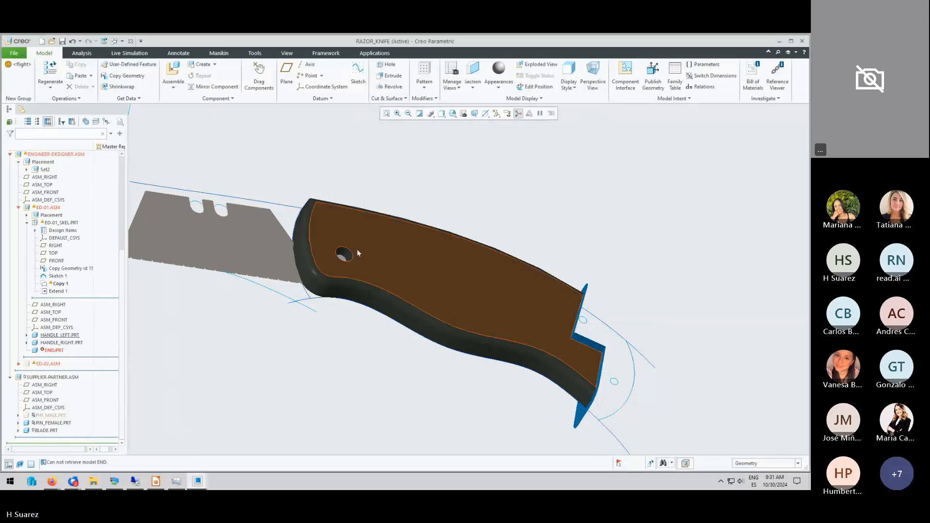
scroll(347, 251, "down", 4)
scroll(347, 251, "up", 4)
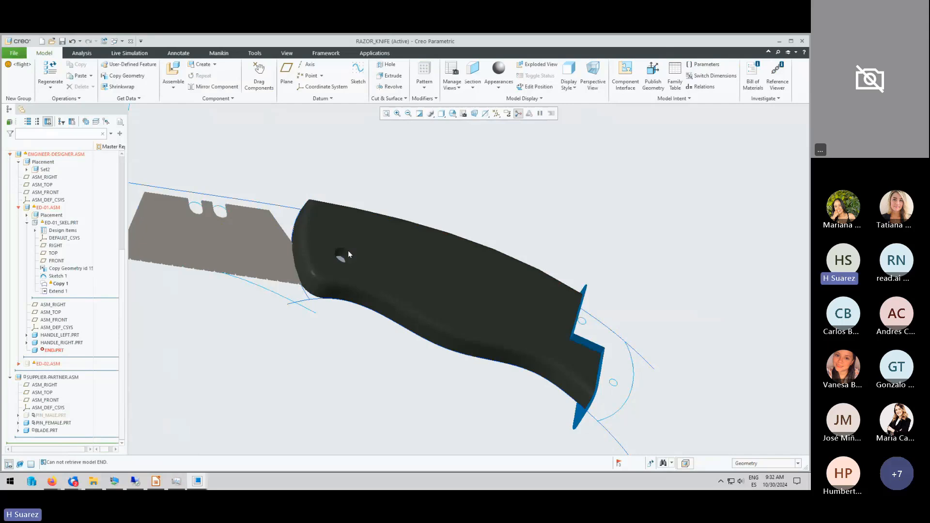
scroll(348, 251, "down", 2)
scroll(348, 251, "down", 2)
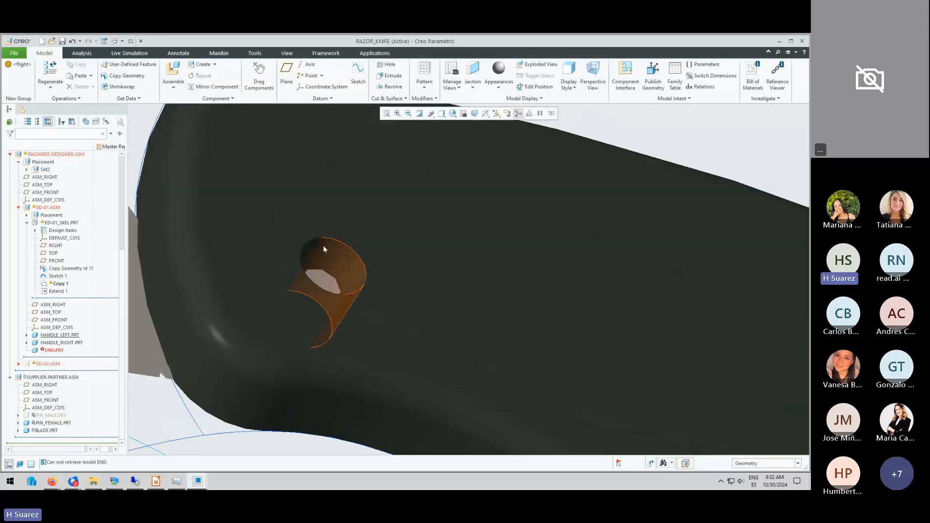
scroll(324, 246, "up", 4)
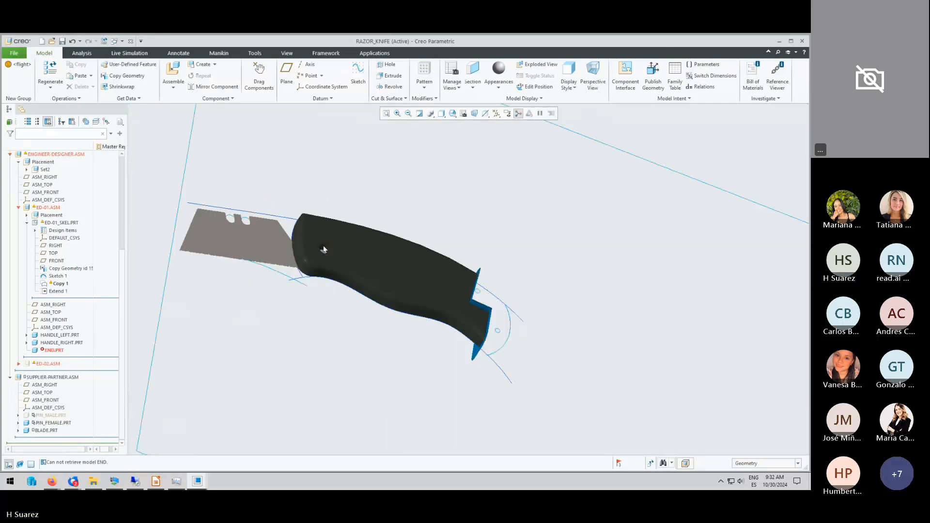
Try to retrieve the missing SLIDER.PRT of ED-02.ASM from the working directory.
left_click(18, 363)
scroll(88, 364, "down", 2)
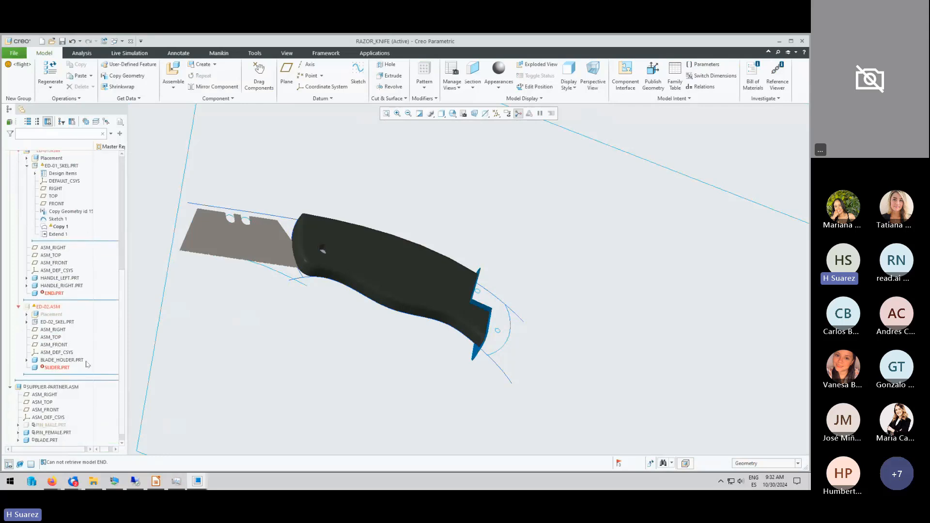
left_click(58, 367)
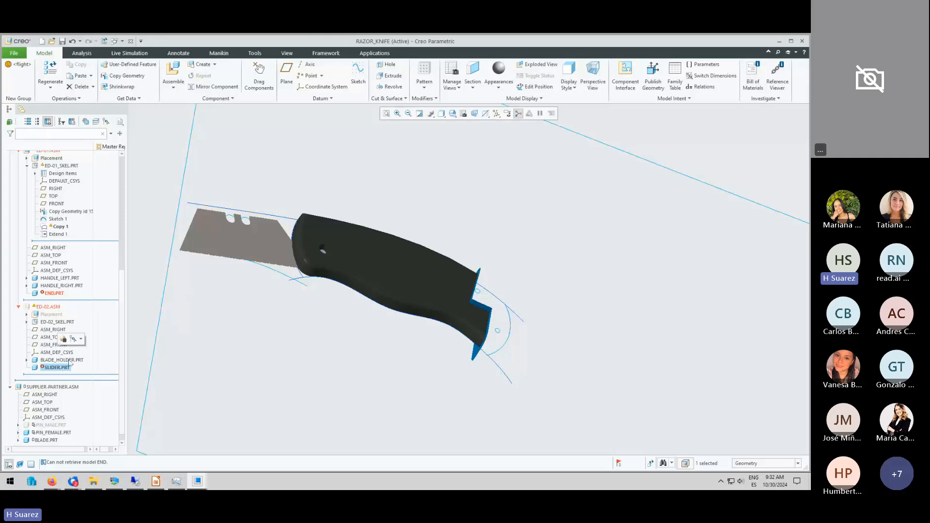
left_click(63, 338)
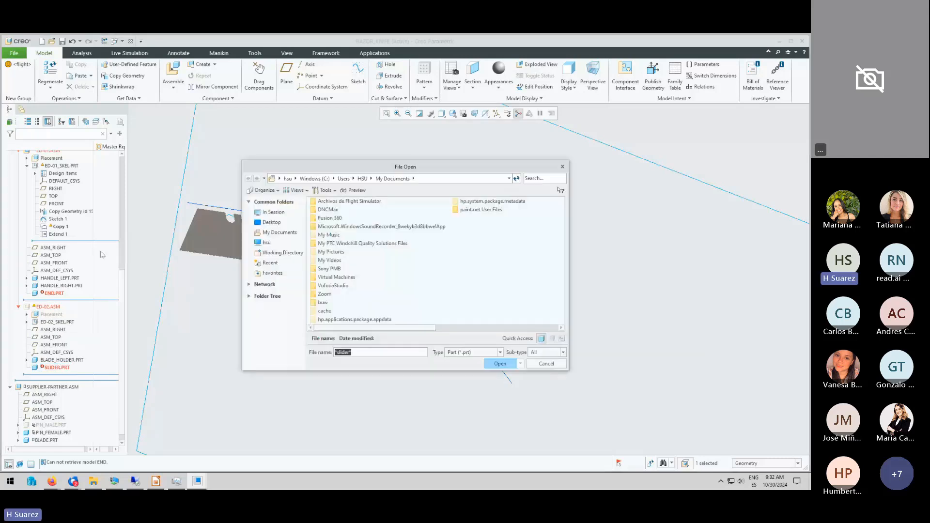
left_click(271, 254)
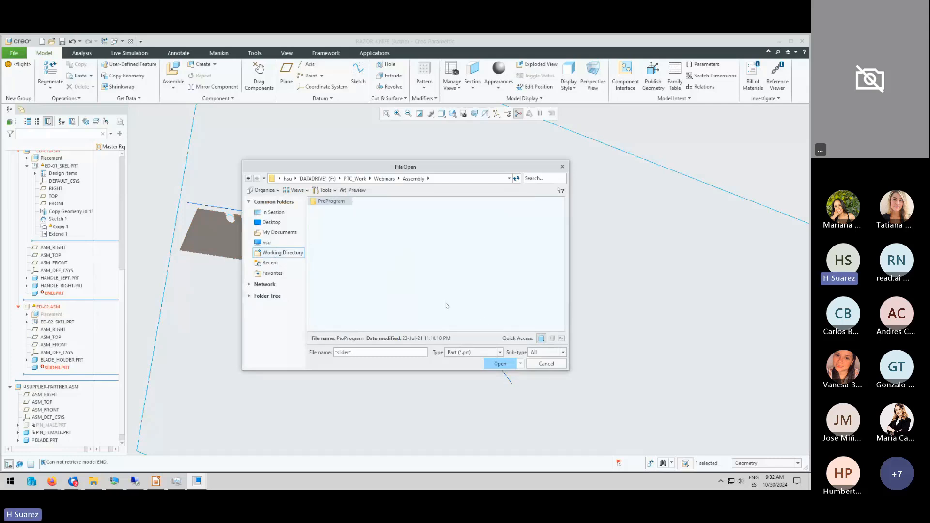
left_click(555, 364)
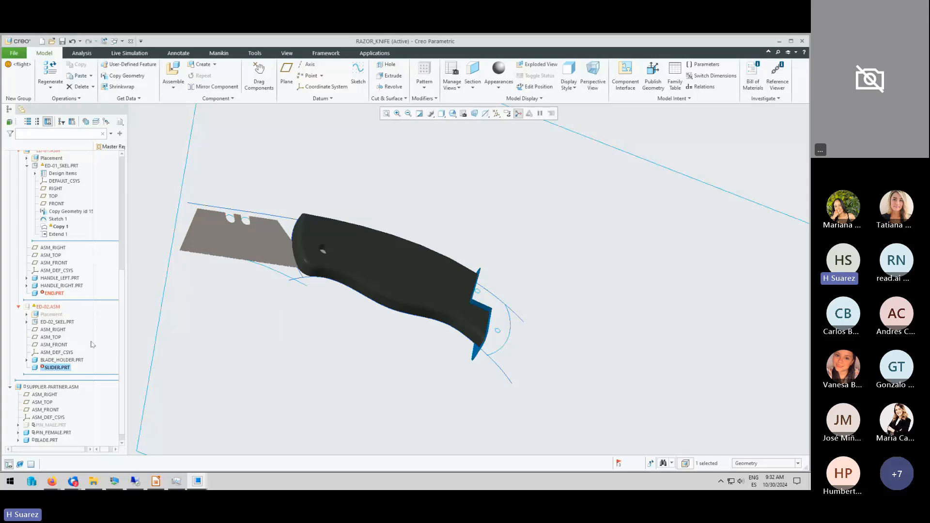
Activate the ED-02.ASM subassembly within the razor knife assembly.
left_click(51, 307)
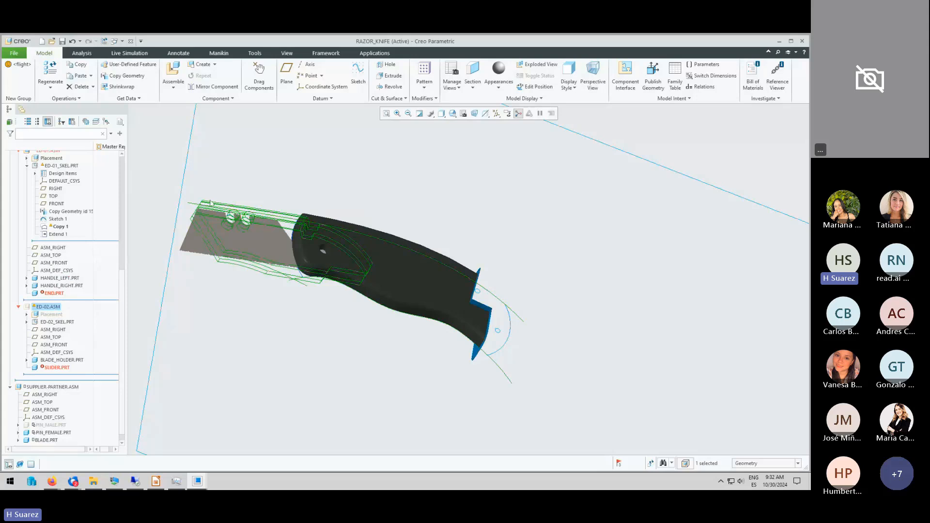
right_click(48, 312)
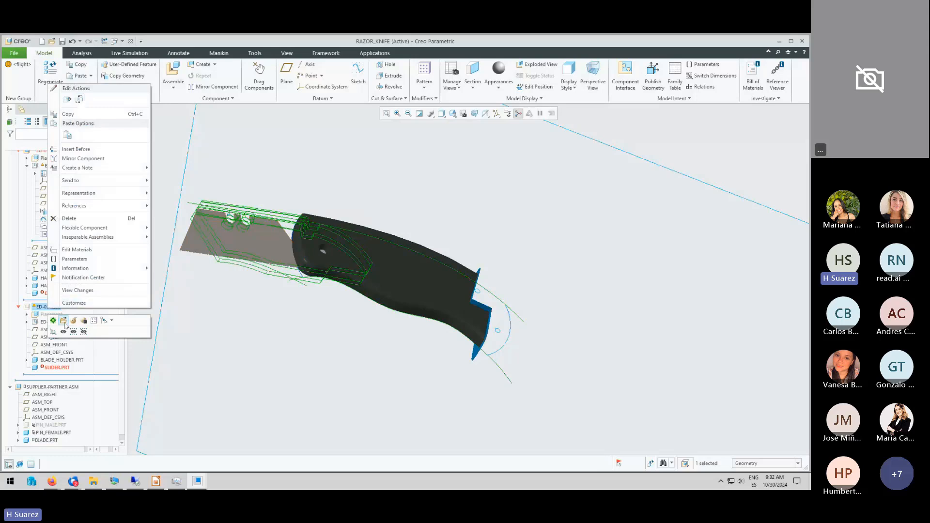
left_click(53, 321)
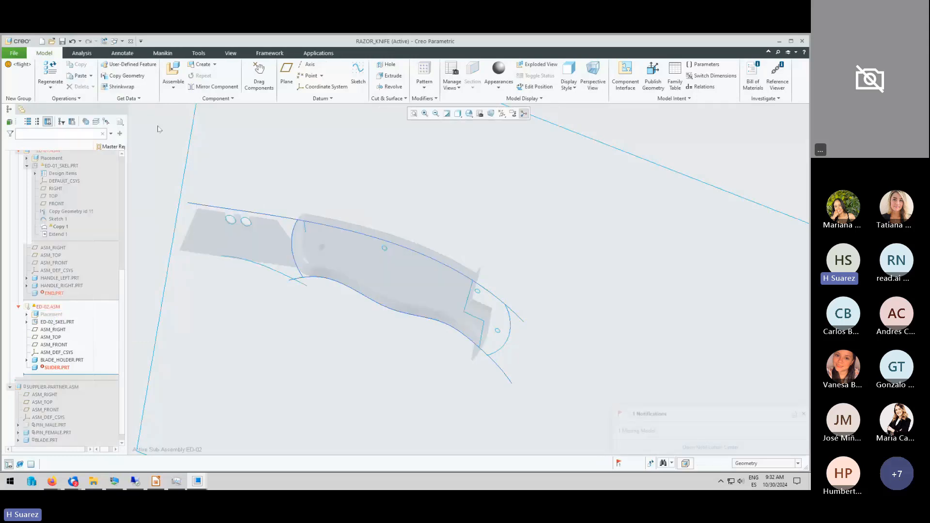
scroll(89, 288, "up", 1)
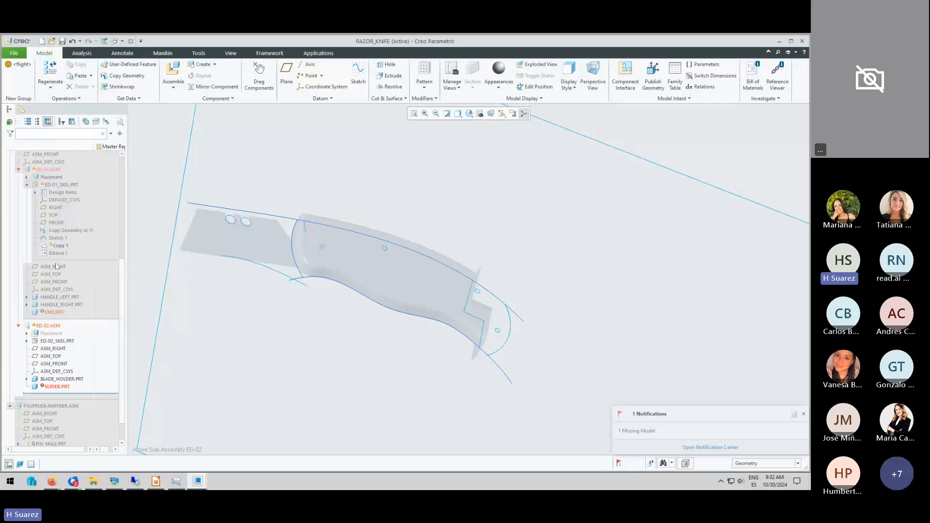
Create a solid part named boton_sup in ED-02.ASM, copied from the inlbs_part_solid_abs.prt template.
left_click(192, 69)
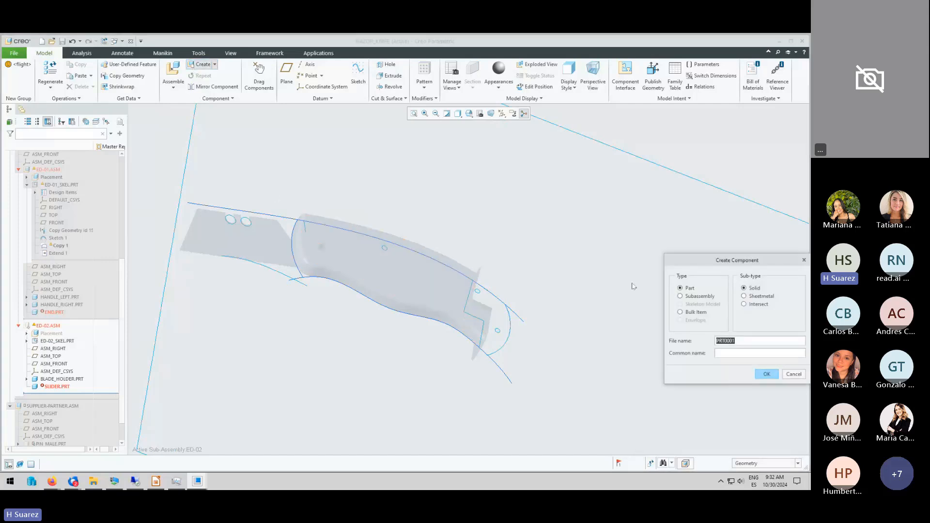
left_click_drag(704, 266, 365, 184)
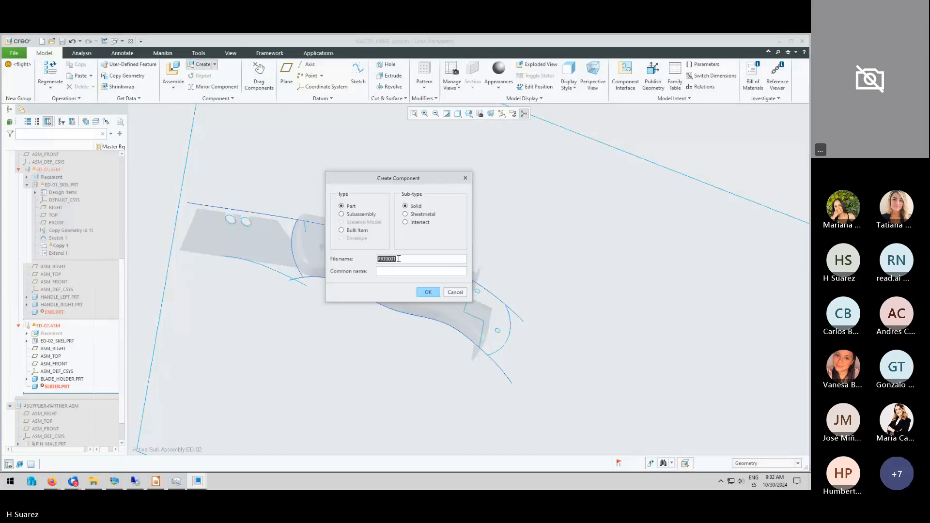
type("boto")
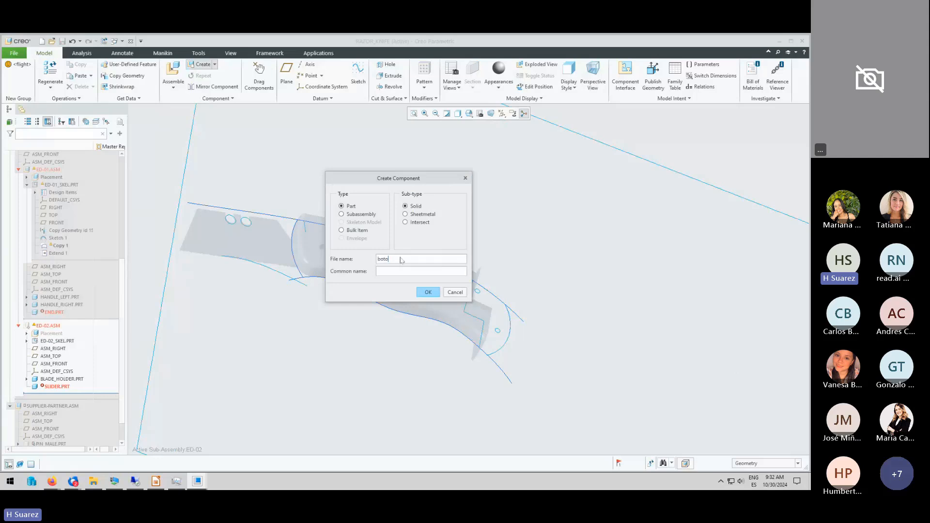
type("n_sup")
left_click(428, 292)
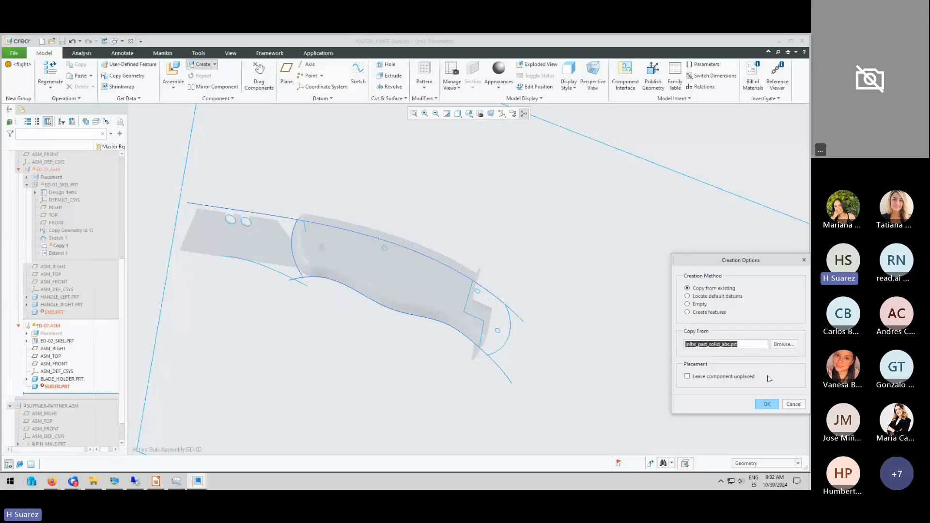
left_click(766, 404)
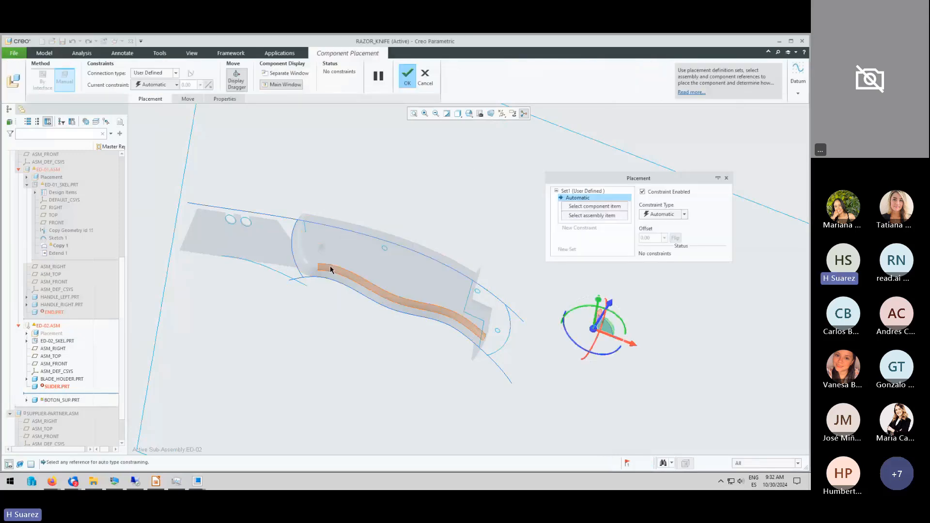
Place BOTON_SUP.PRT in ED-02.ASM by constraining its PRT_CSYS_DEF coincident with the subassembly's ASM_DEF_CSYS.
left_click(54, 371)
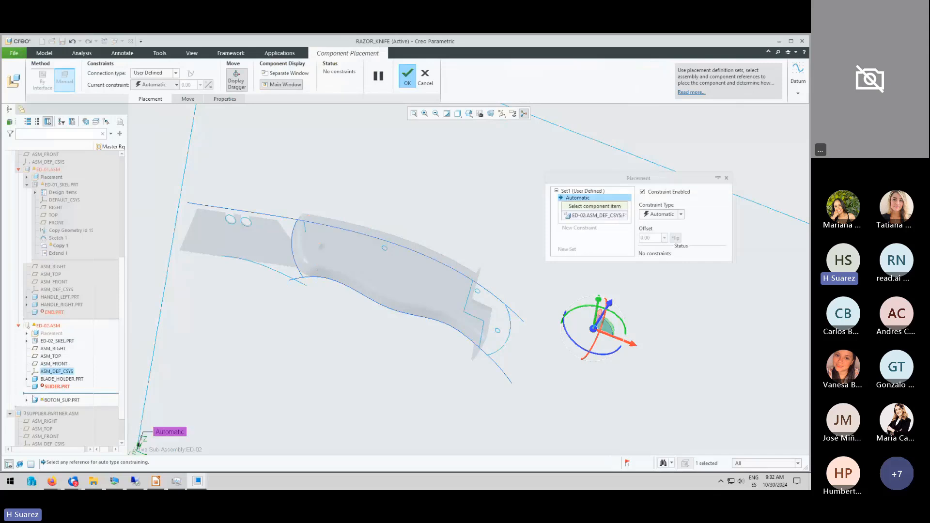
left_click(27, 401)
left_click(64, 436)
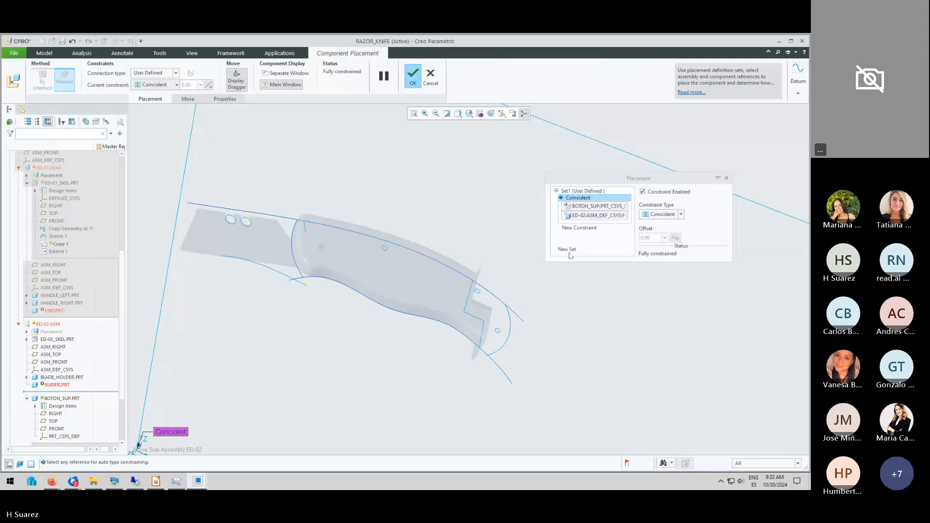
left_click(413, 75)
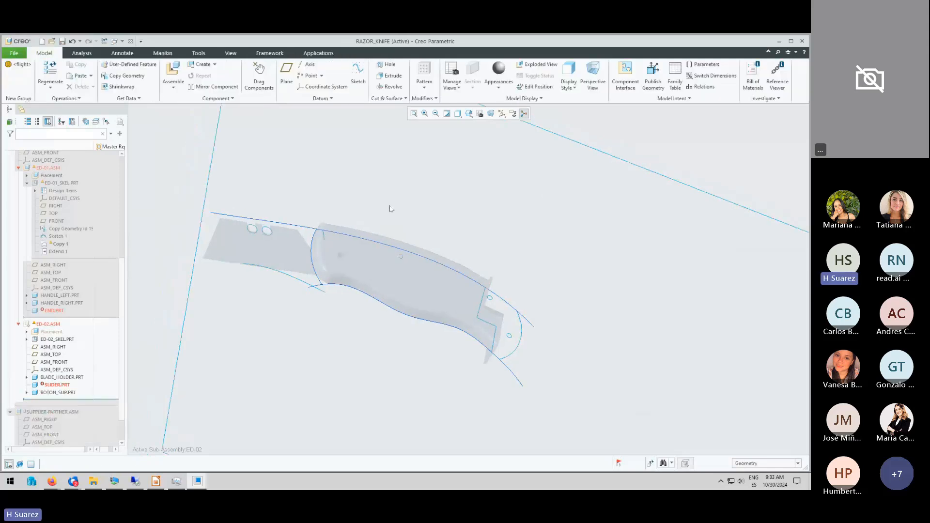
Activate BOTON_SUP.PRT within the assembly and copy the skeleton's long upper profile curve into it.
scroll(332, 212, "down", 2)
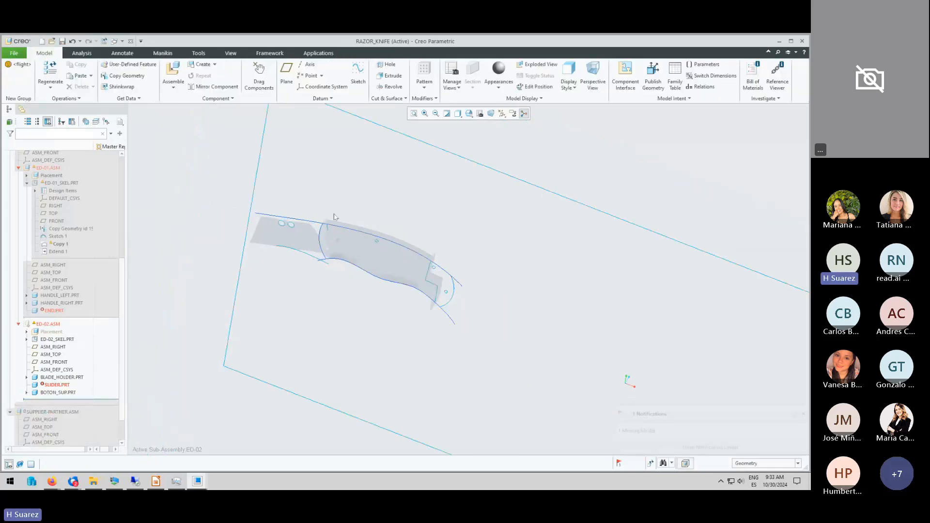
left_click(58, 393)
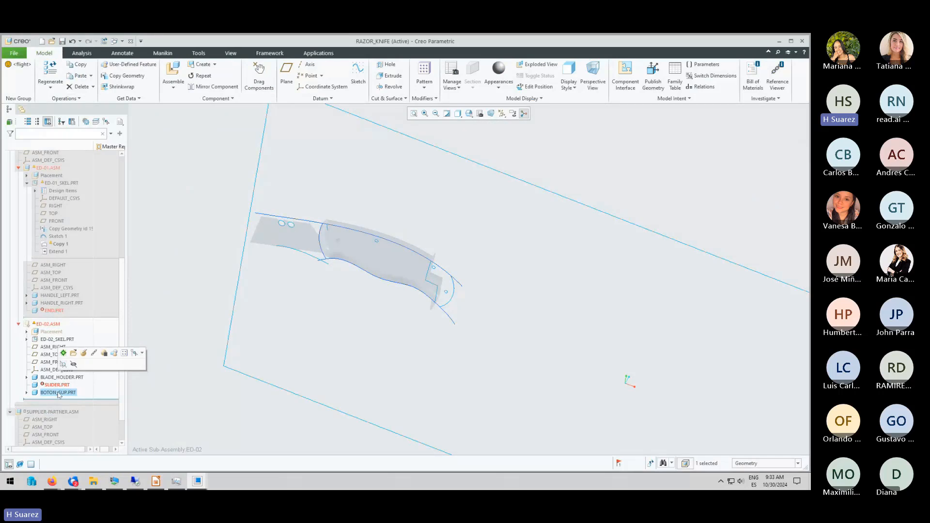
left_click(63, 352)
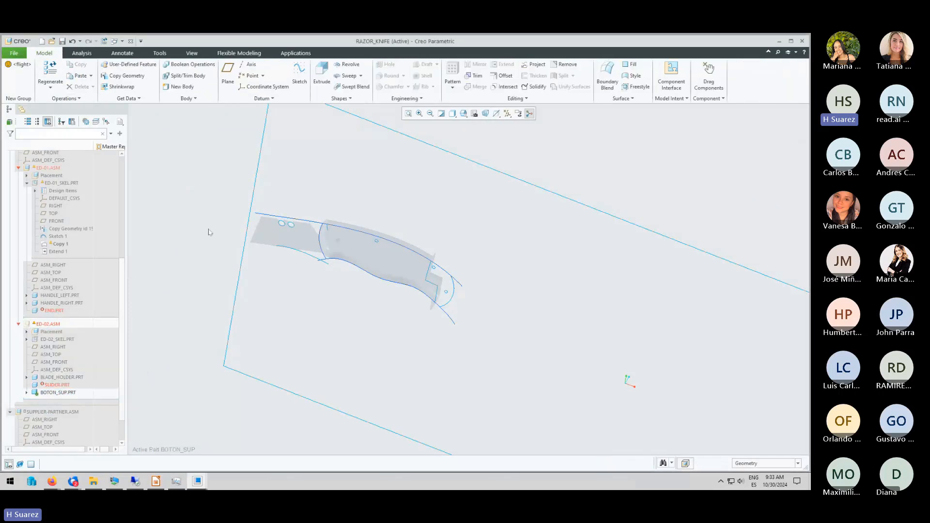
scroll(261, 215, "up", 5)
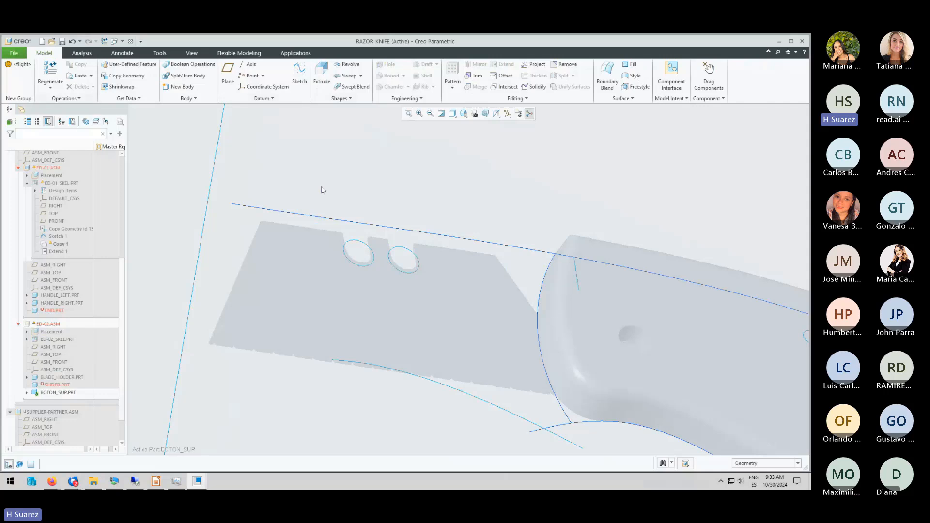
left_click(355, 224)
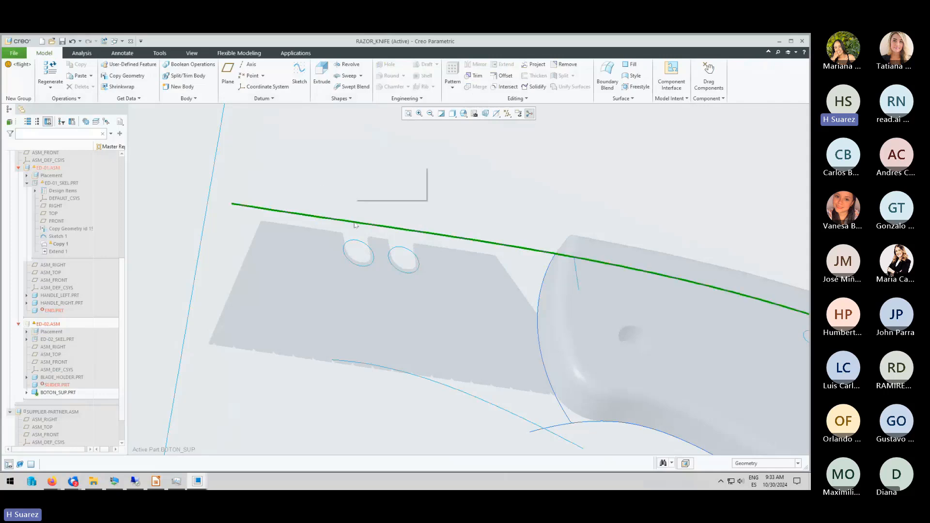
key("ctrl+c")
key("ctrl+v")
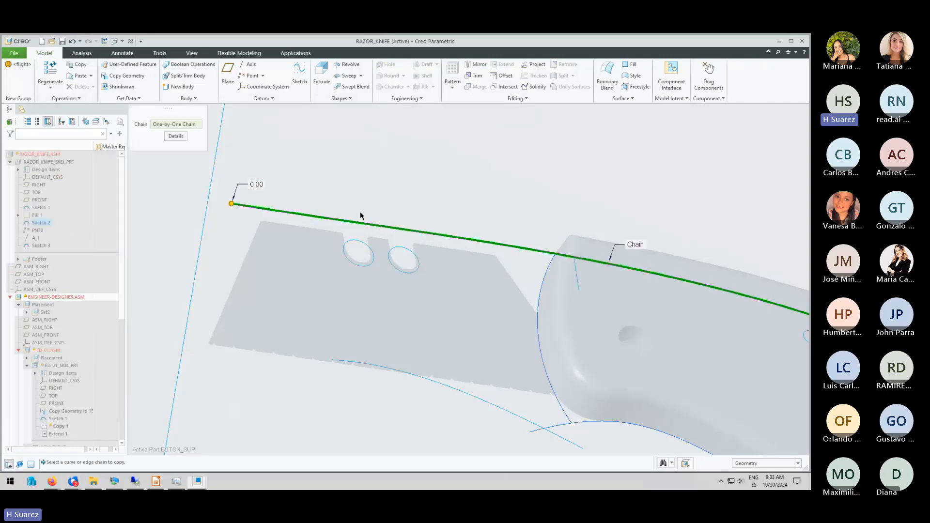
middle_click(361, 216)
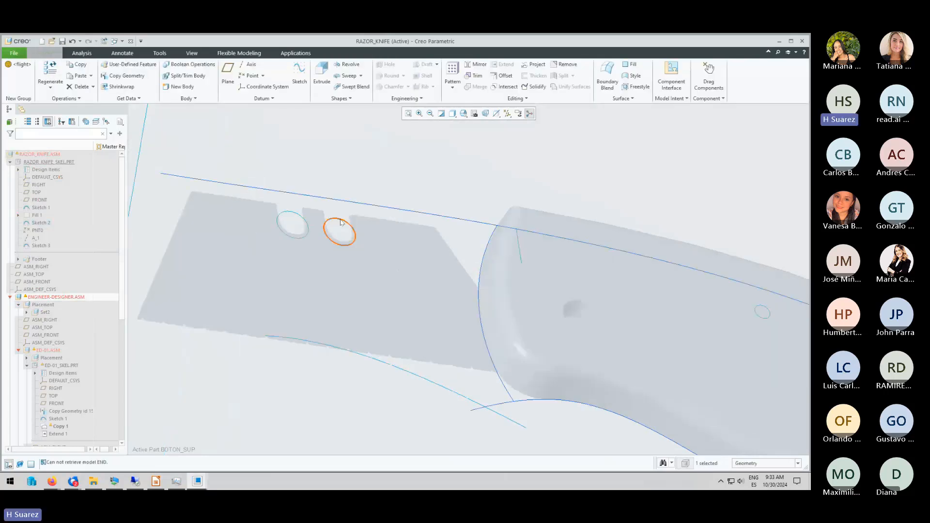
Copy the two small circles from the skeleton's Sketch 3 into BOTON_SUP.PRT as separate curve features.
left_click(297, 213)
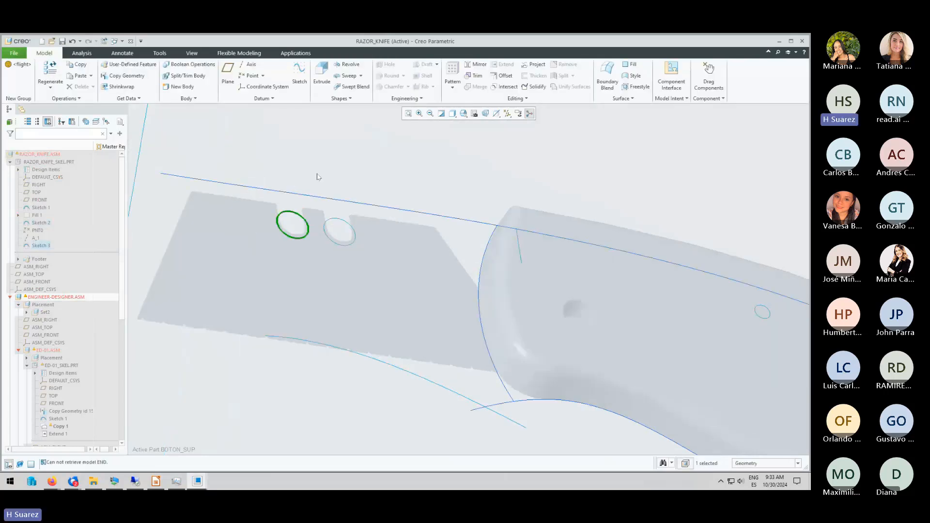
key("ctrl+c")
key("ctrl+v")
middle_click(312, 208)
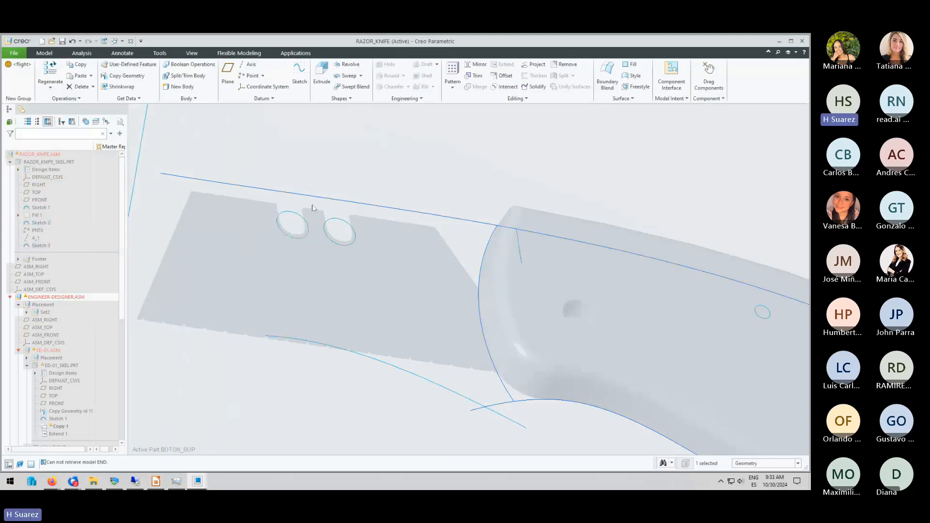
left_click(338, 219)
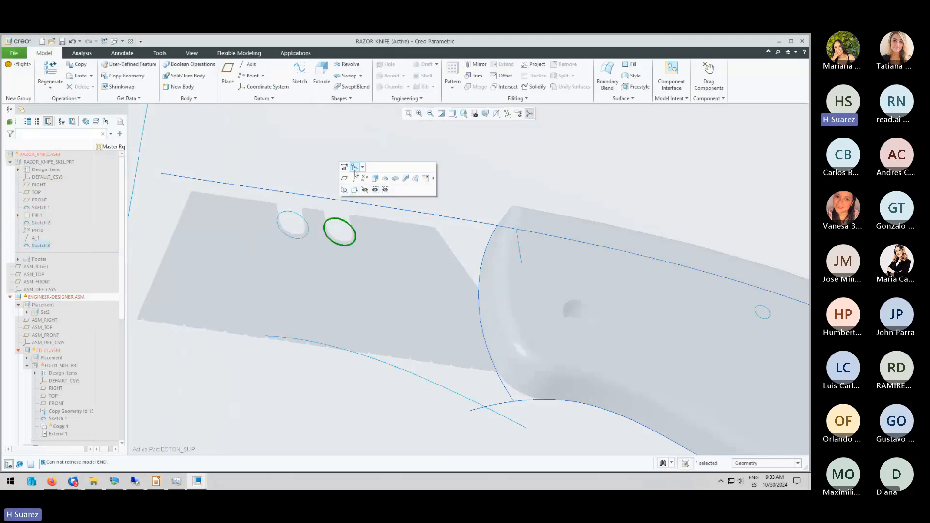
left_click(354, 168)
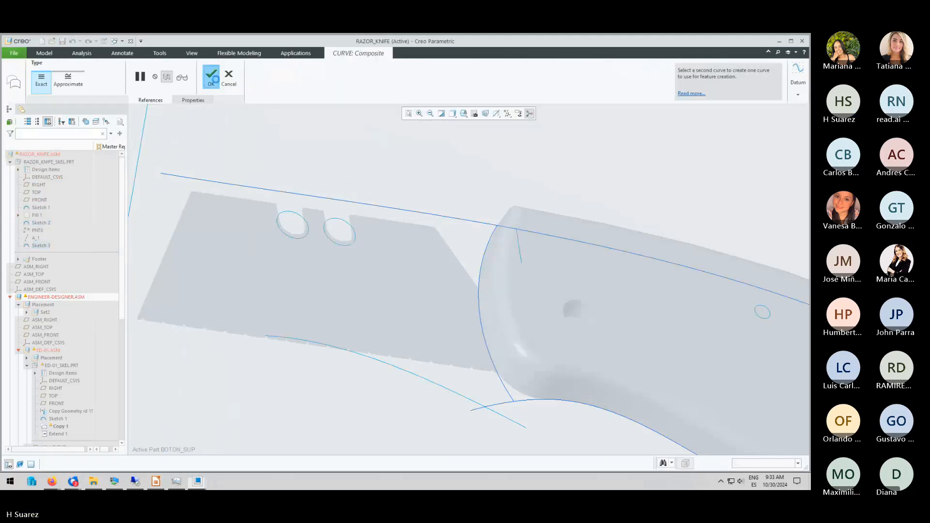
Open BOTON_SUP.PRT in its own window and turn on the datum plane display.
scroll(62, 347, "down", 3)
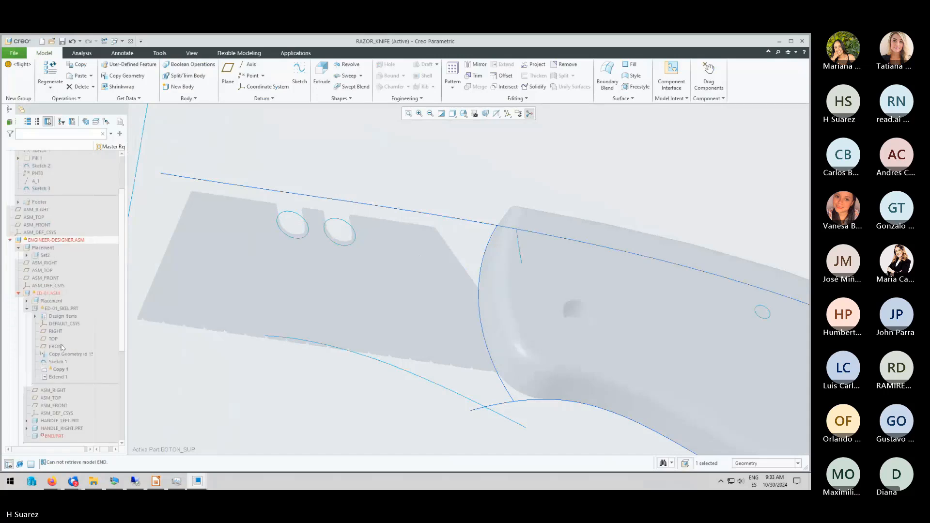
scroll(61, 346, "down", 3)
scroll(80, 398, "down", 5)
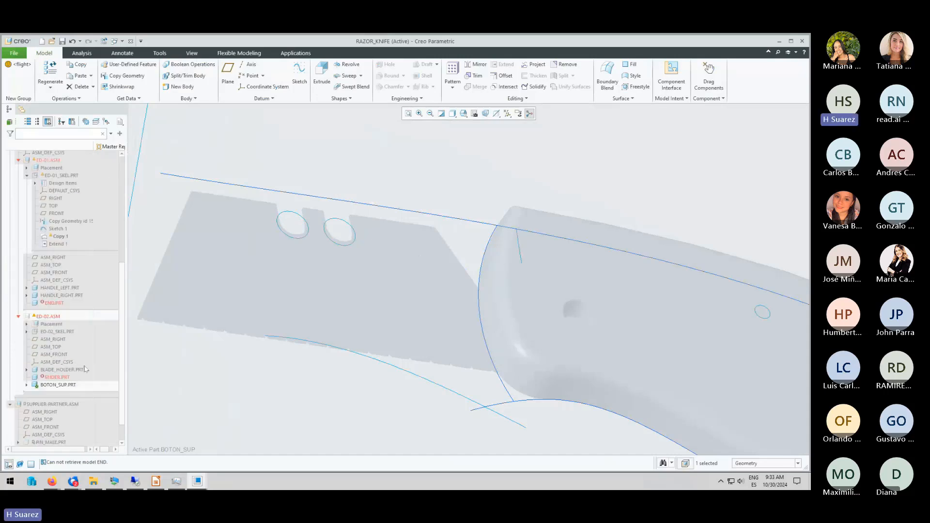
right_click(58, 358)
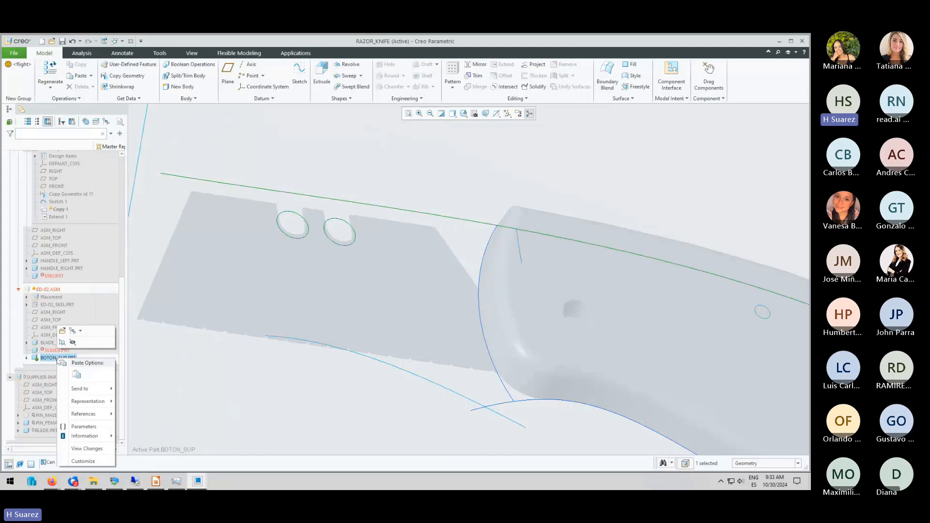
left_click(60, 329)
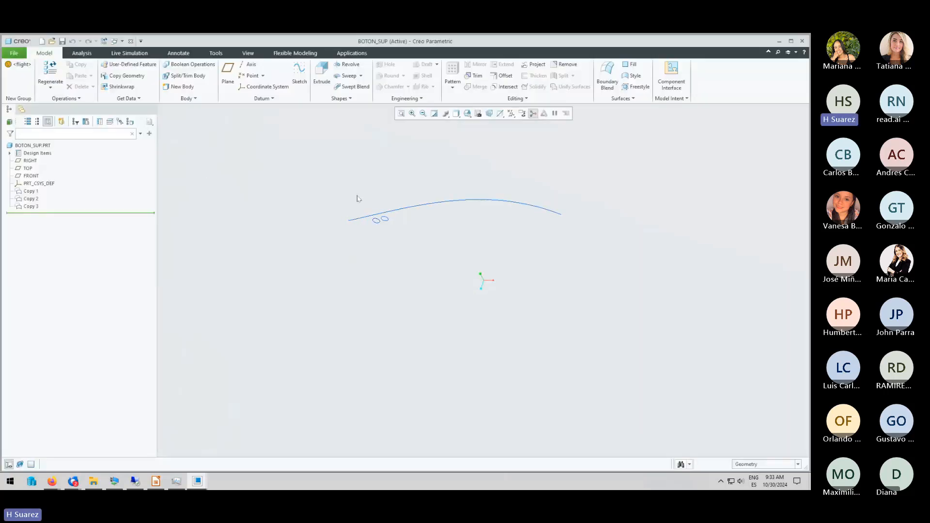
middle_click_drag(427, 239, 434, 206)
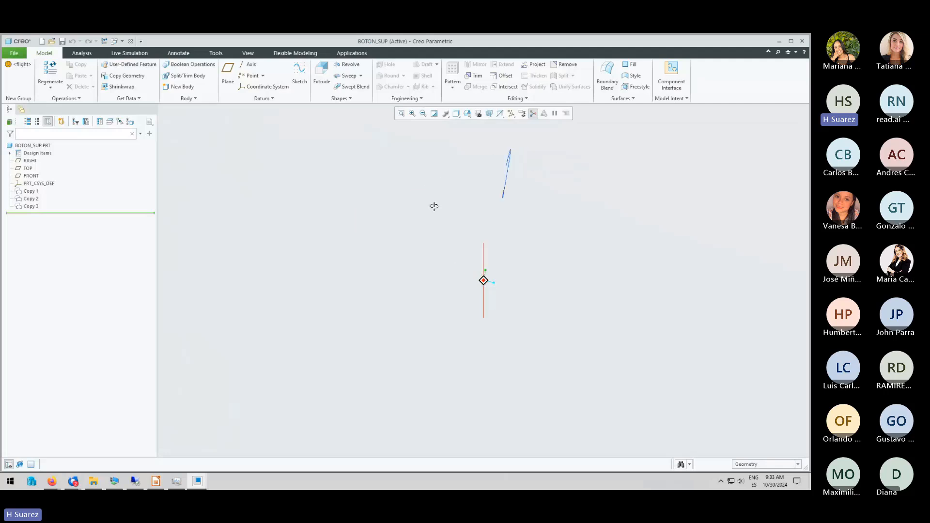
left_click(511, 114)
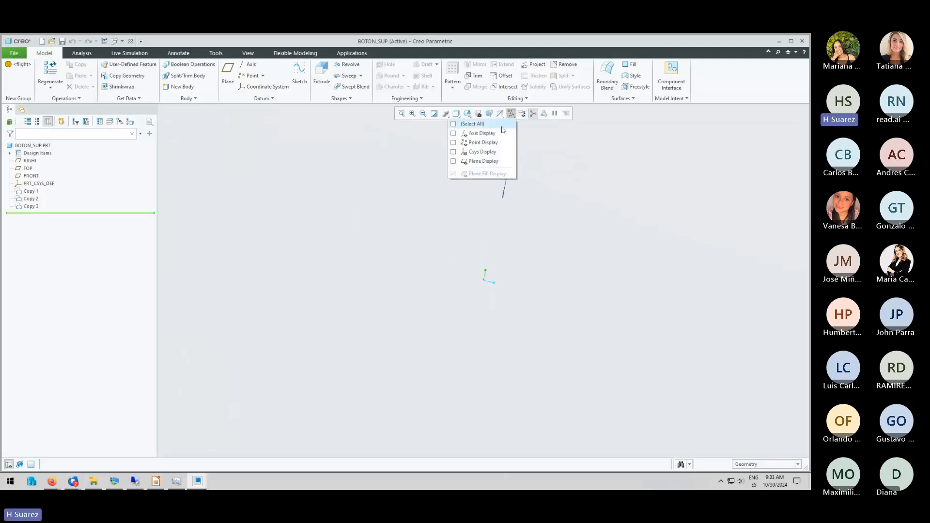
left_click(480, 161)
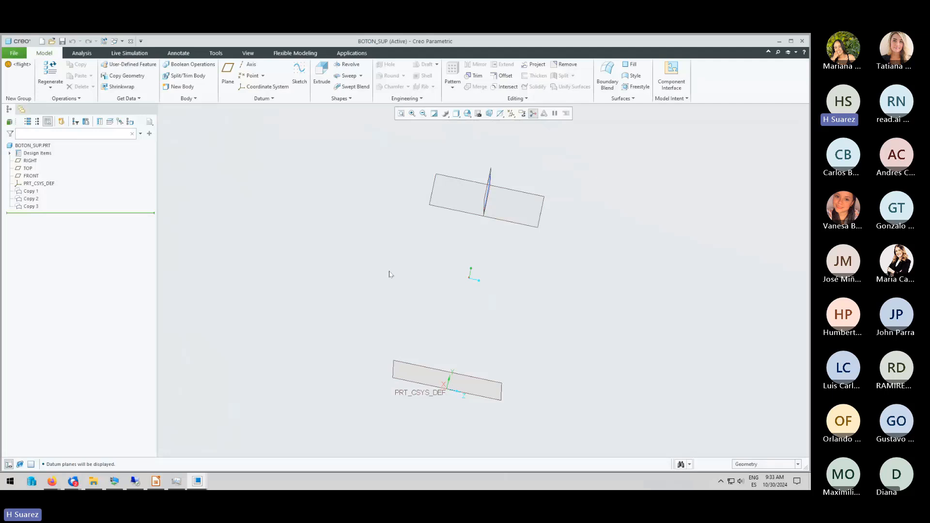
middle_click_drag(388, 271, 406, 246)
scroll(461, 179, "up", 5)
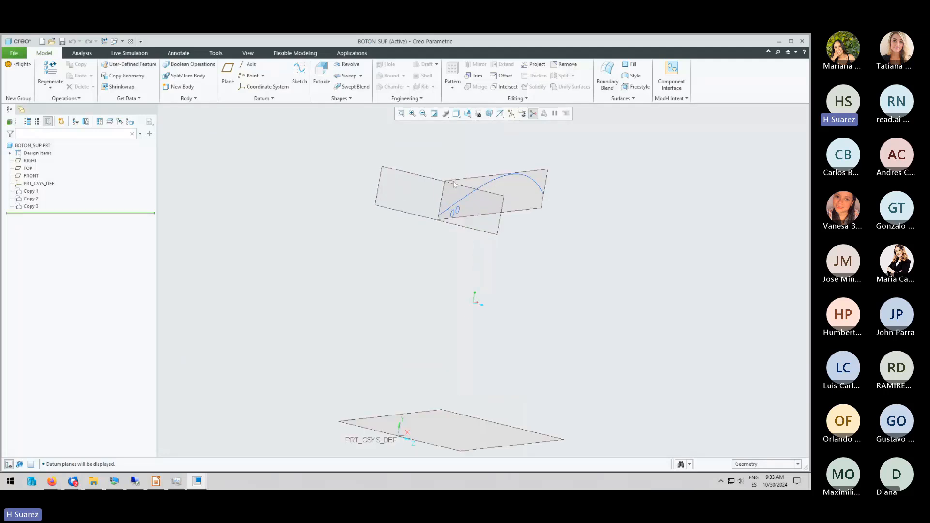
Start an Extrude sketch on the FRONT plane, orient it to 2D and project the long copied curve into it.
left_click(468, 185)
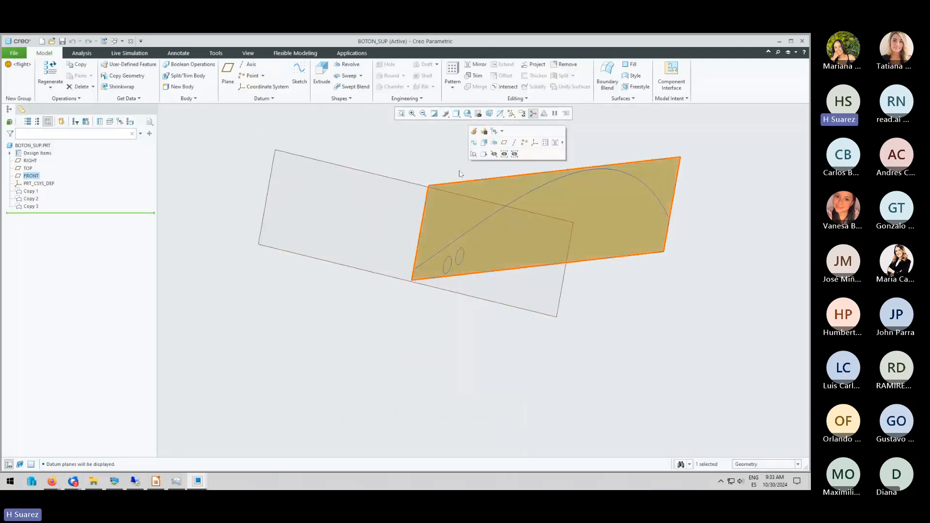
left_click(321, 76)
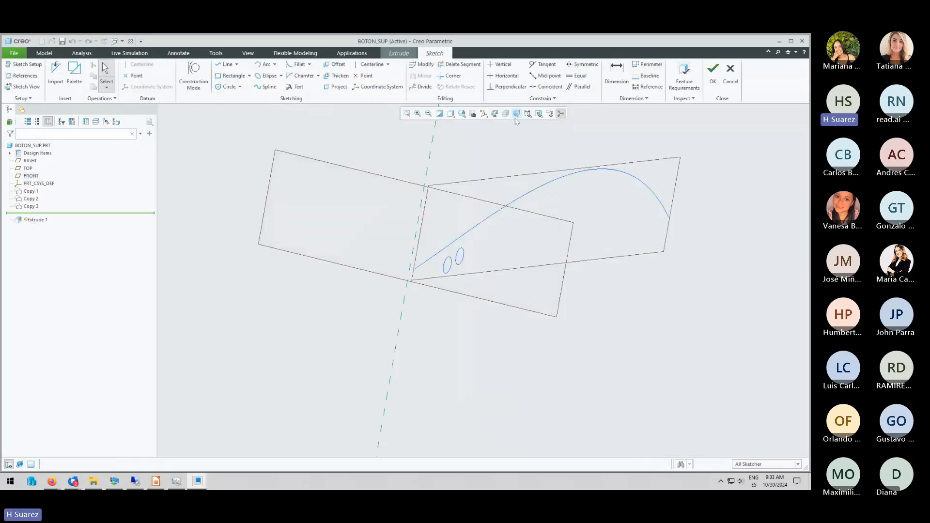
left_click(495, 113)
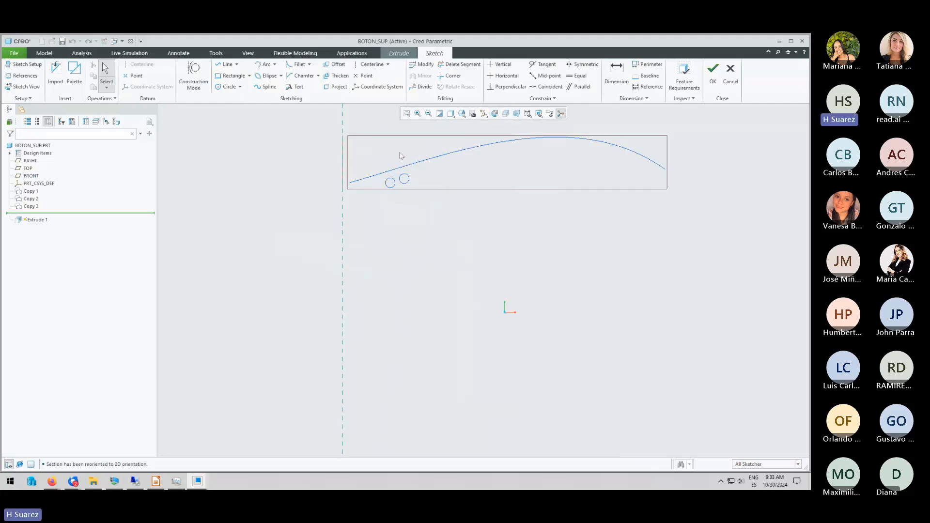
scroll(421, 160, "up", 5)
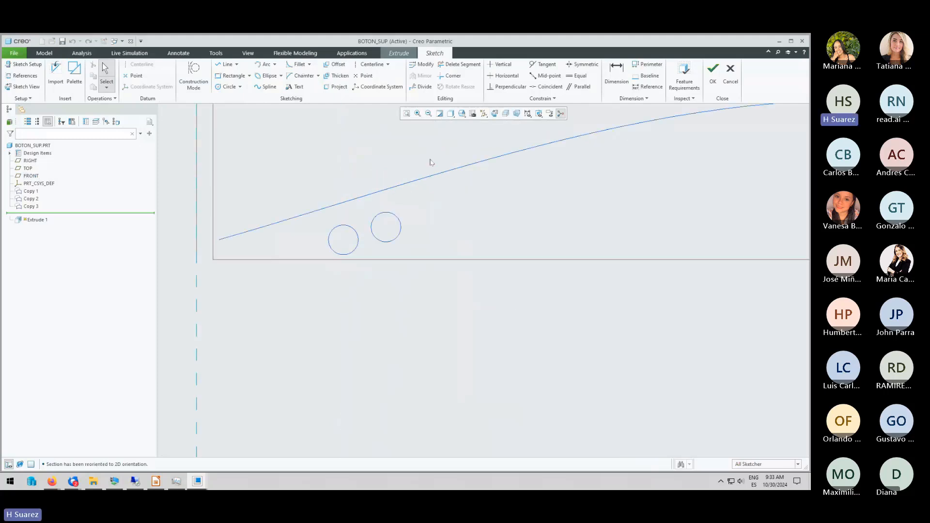
left_click(336, 87)
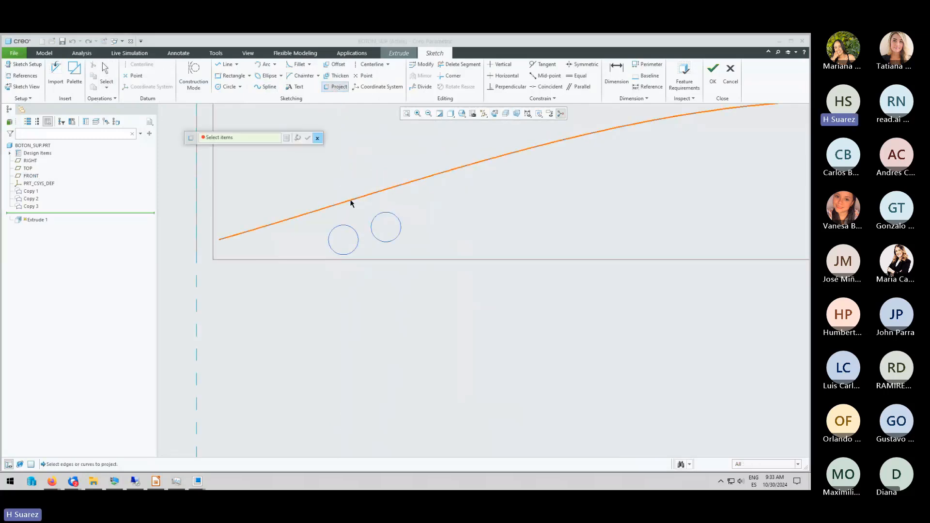
left_click(349, 202)
left_click(308, 138)
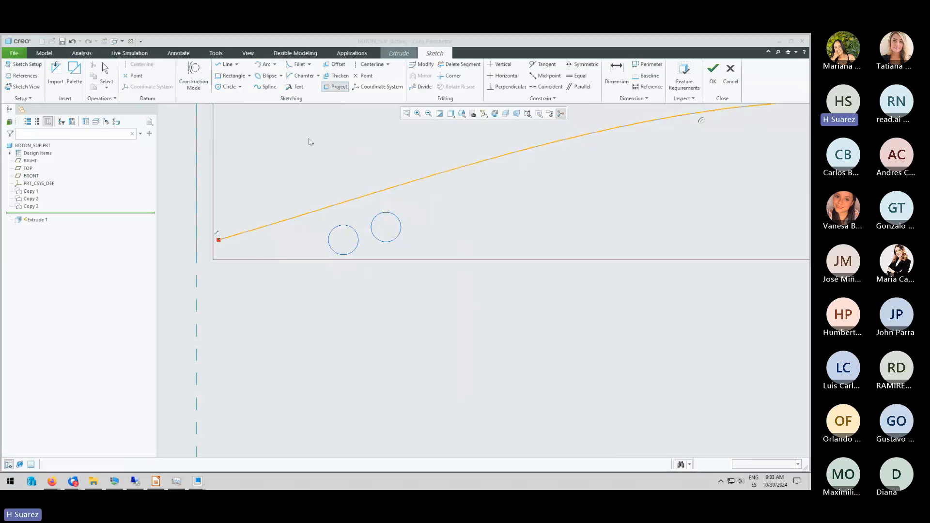
Sketch three lines below the projected curve around both circles, lower corners about 0.29 and 0.87 from the vertical reference, and trim the profile's corners.
left_click(227, 68)
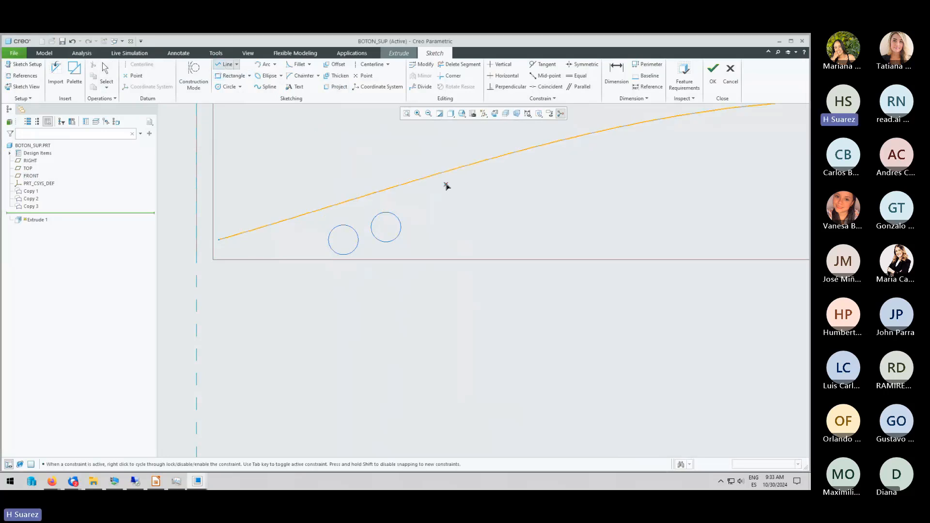
left_click(457, 169)
left_click(480, 241)
left_click(291, 303)
left_click(267, 226)
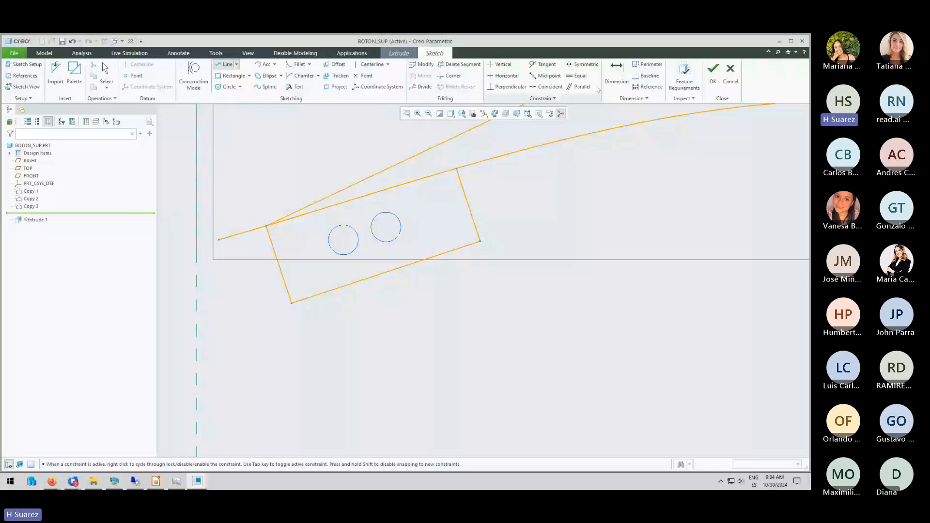
left_click(450, 76)
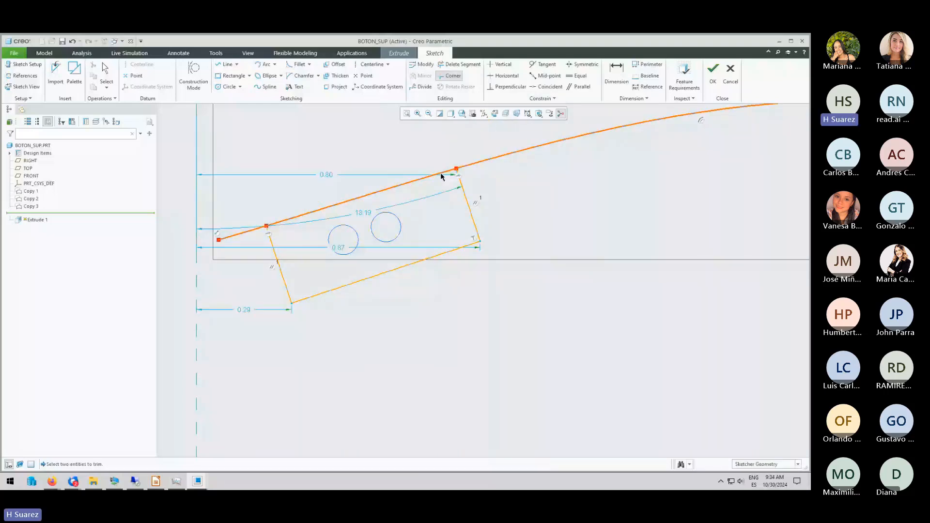
left_click(440, 172)
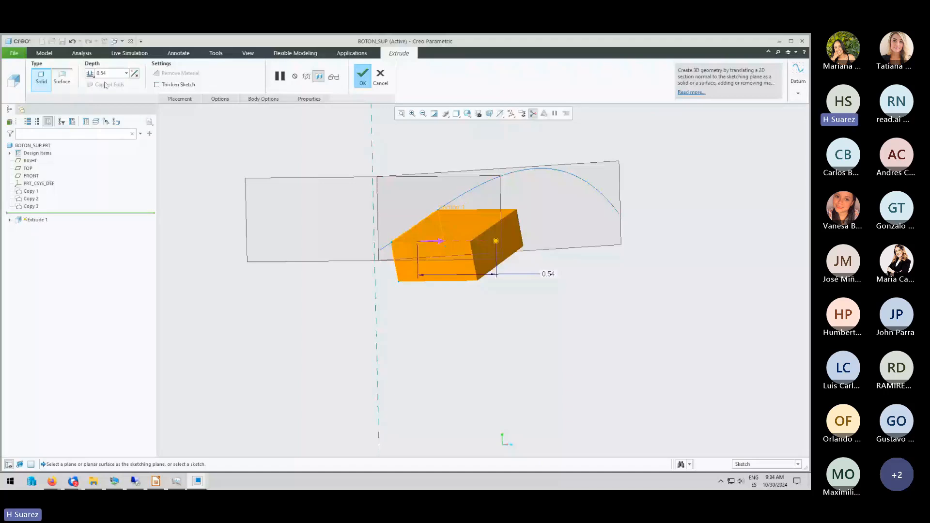
Extrude the closed profile as a solid, symmetric about the sketch plane, with a depth of 0.54.
left_click(90, 74)
left_click(89, 96)
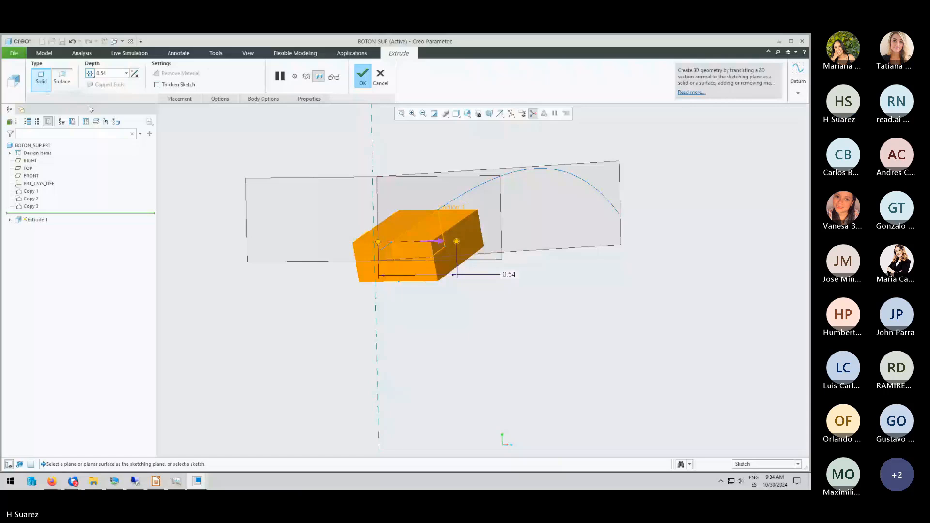
middle_click(256, 237)
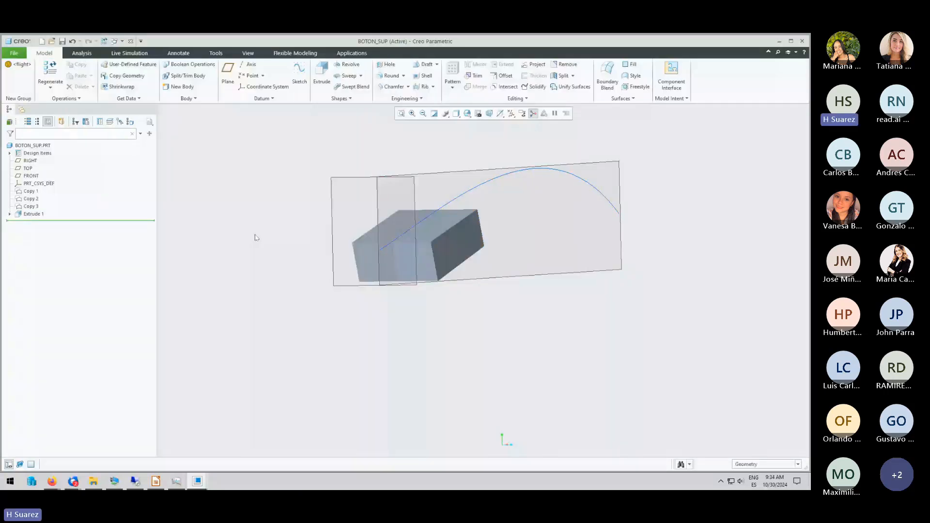
middle_click_drag(256, 237, 271, 230)
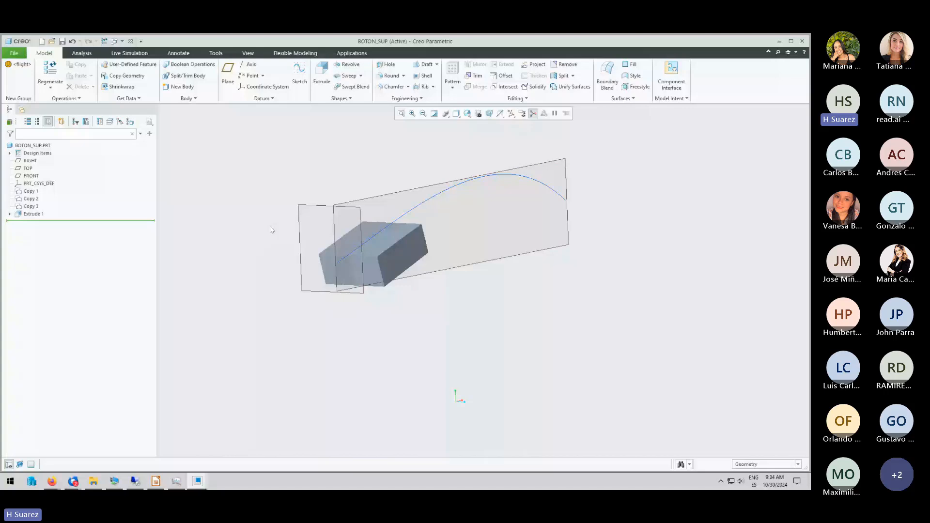
Switch to the RAZOR_KNIFE.ASM window and examine the button block against the knife body.
scroll(373, 253, "up", 3)
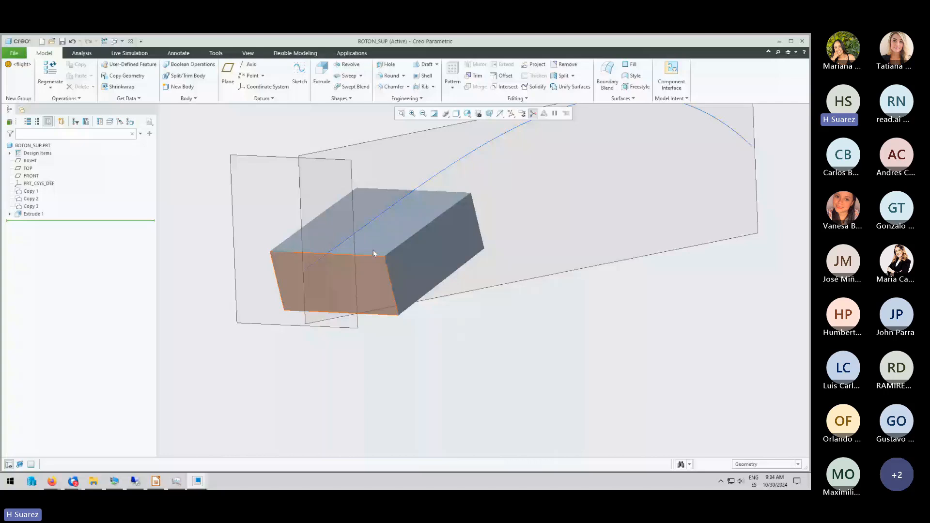
scroll(373, 253, "down", 3)
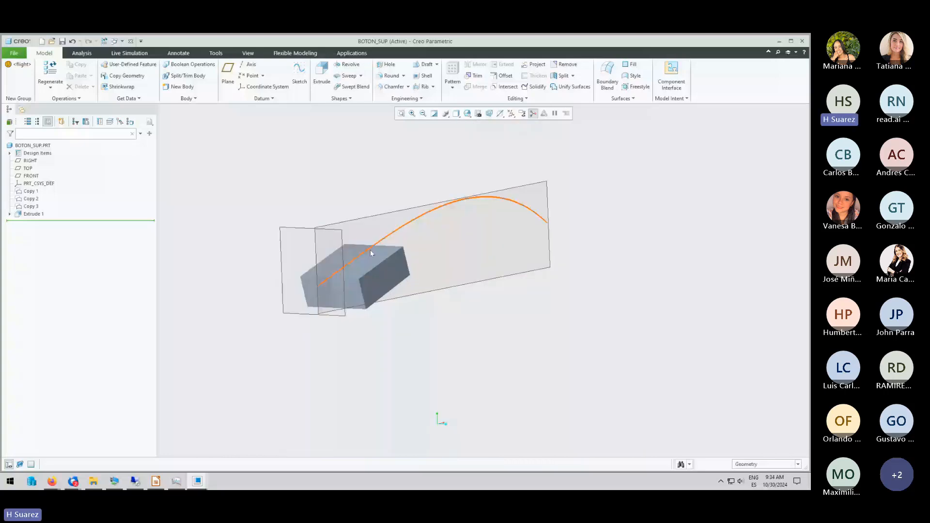
left_click(115, 40)
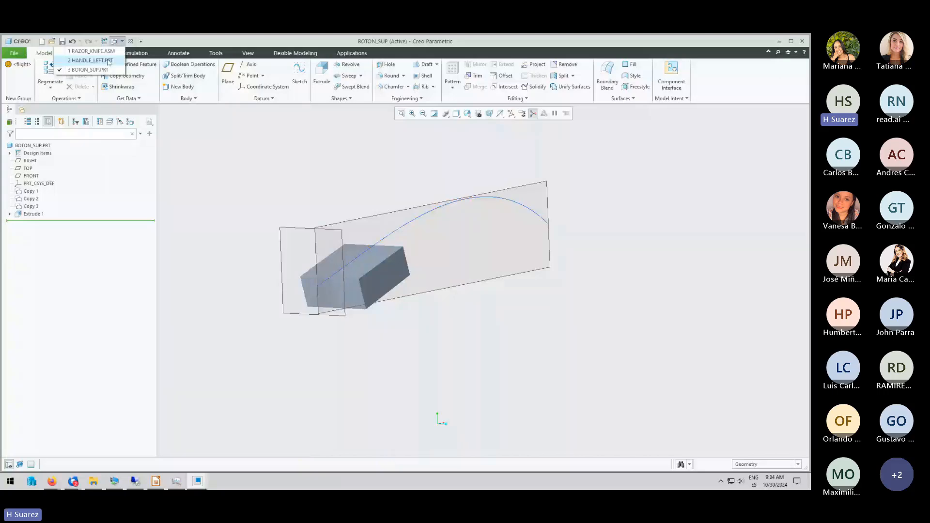
left_click(91, 50)
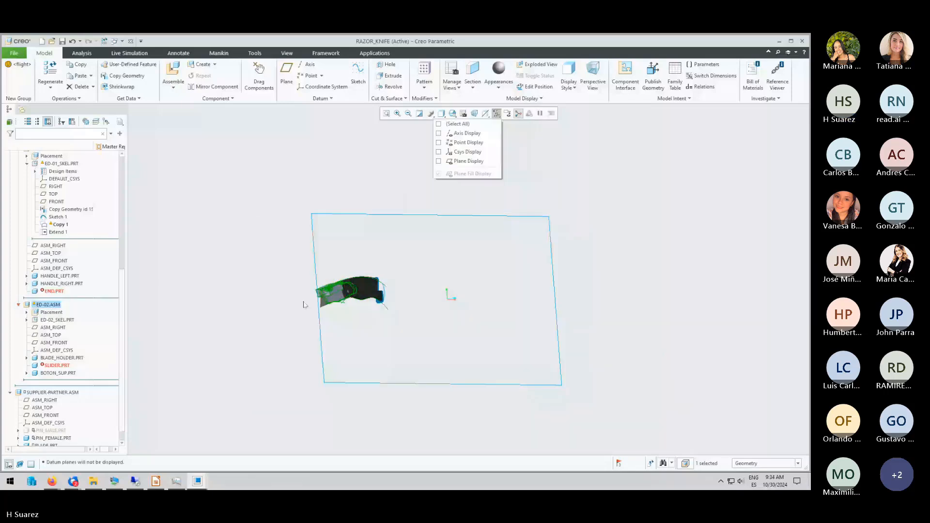
scroll(309, 270, "down", 5)
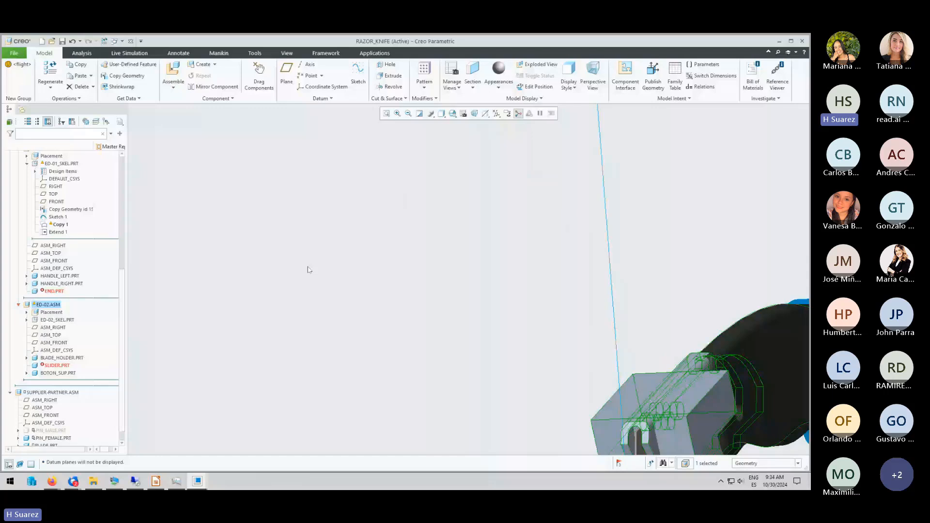
scroll(374, 311, "down", 5)
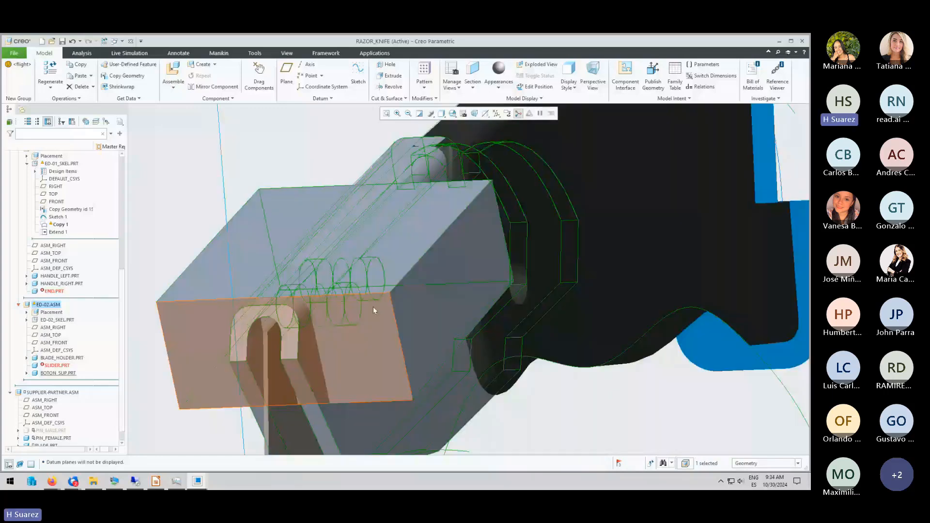
left_click(195, 169)
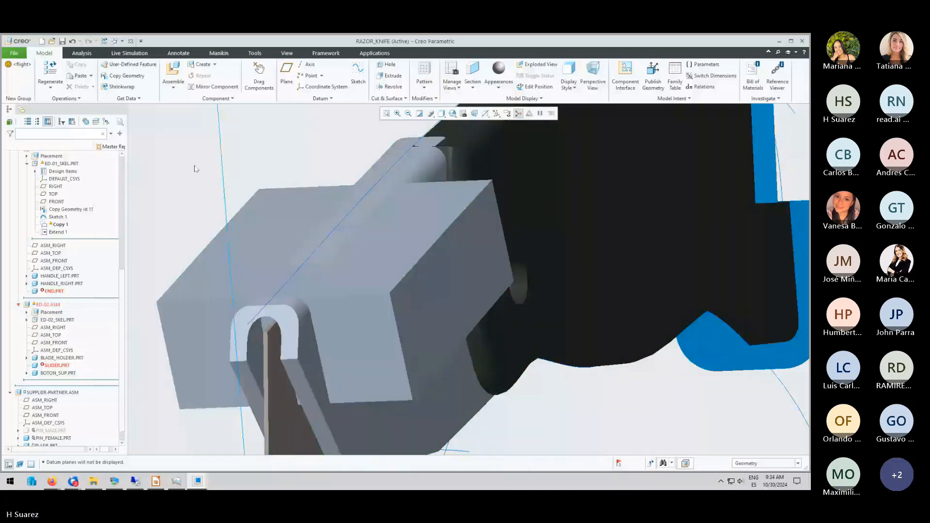
Activate BOTON_SUP.PRT within the assembly and redefine its extrusion with a symmetric depth of about 0.28.
left_click(58, 373)
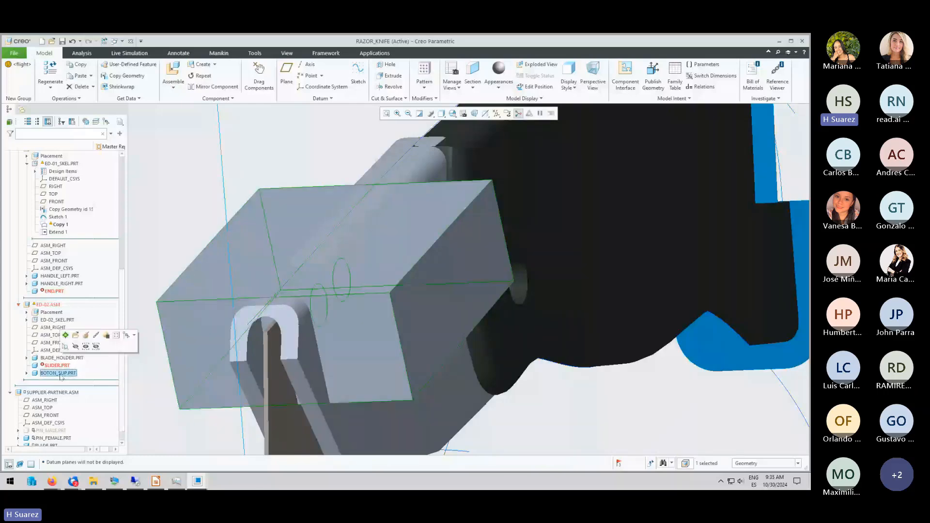
left_click(65, 335)
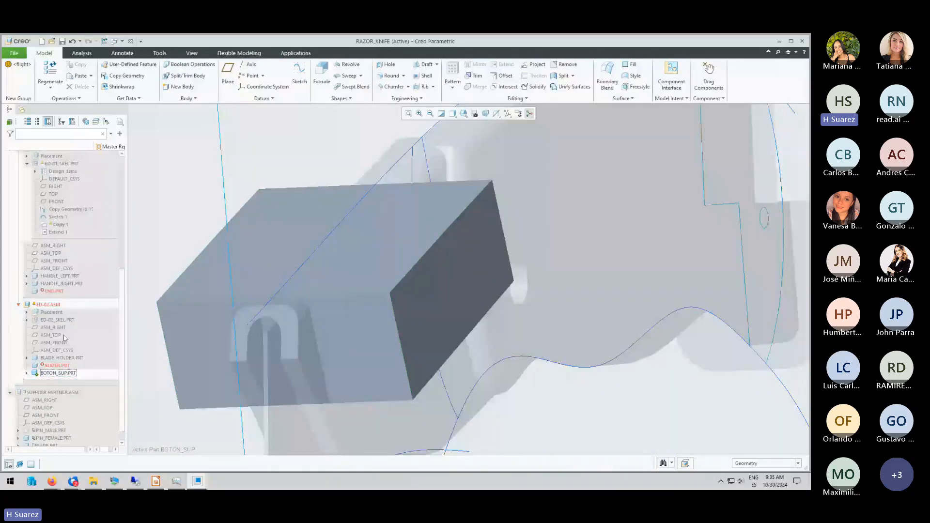
left_click(52, 373)
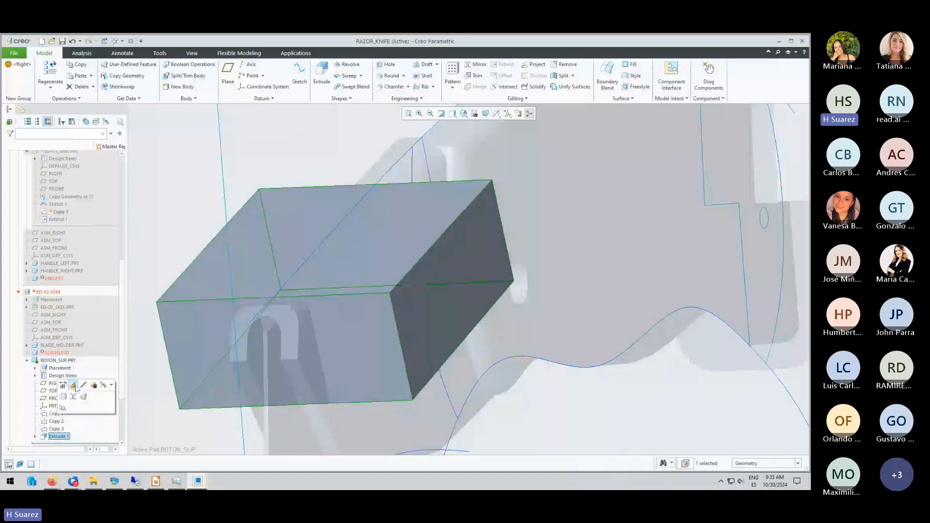
left_click(73, 385)
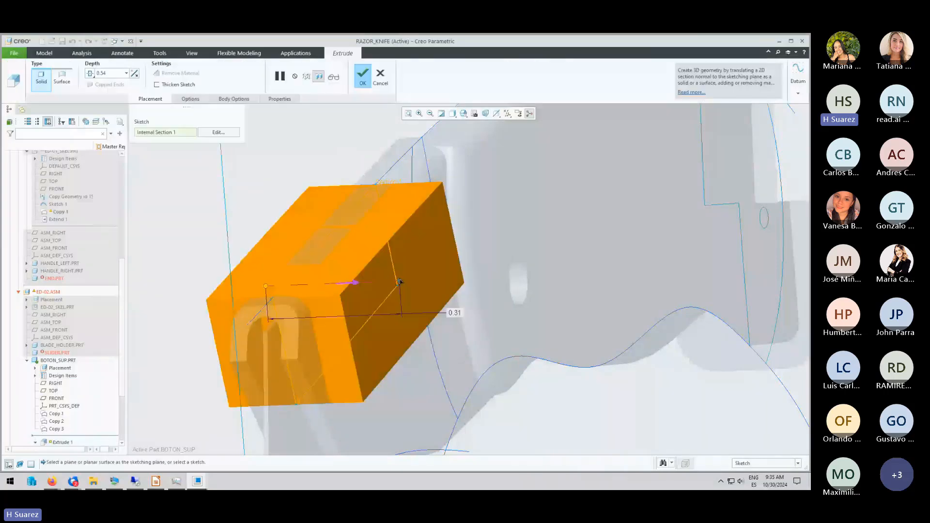
left_click_drag(399, 281, 392, 281)
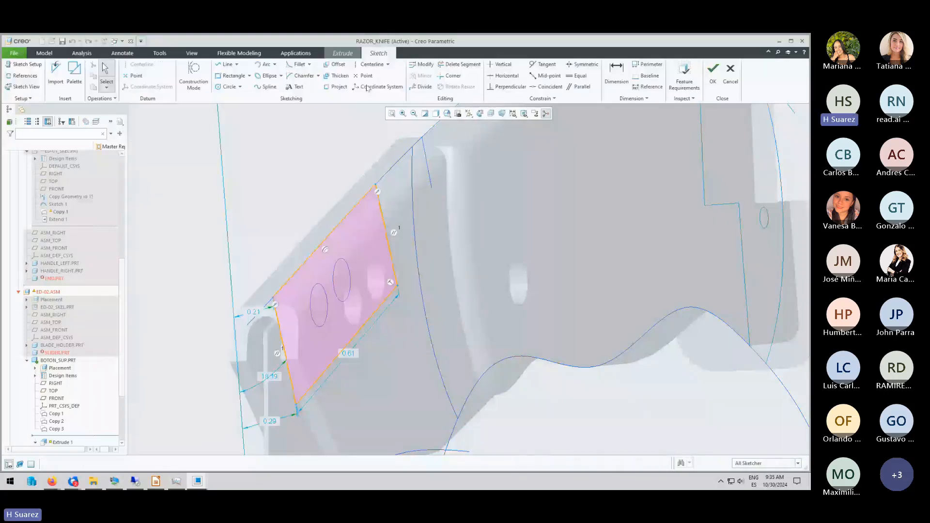
In the extrusion's section, offset the long copied curve outward, above the profile, by about 0.10.
left_click(335, 64)
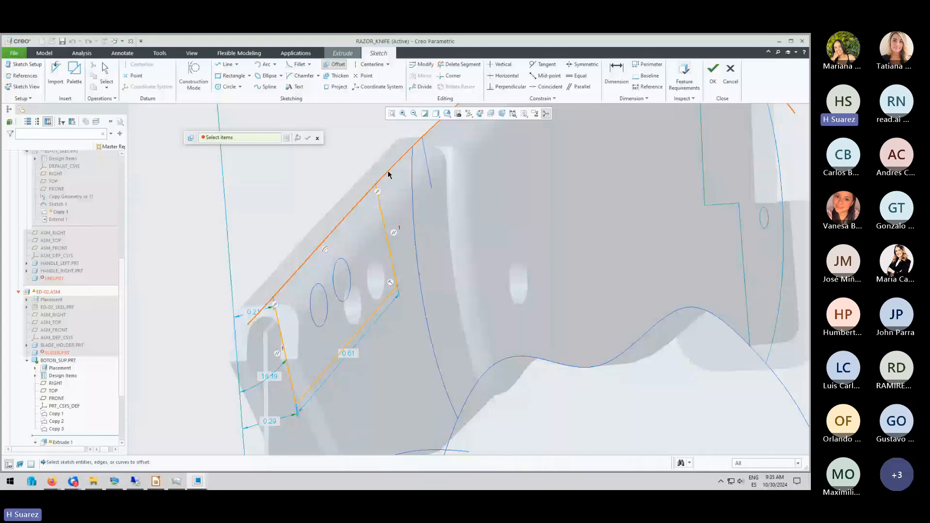
left_click(388, 171)
scroll(297, 273, "up", 5)
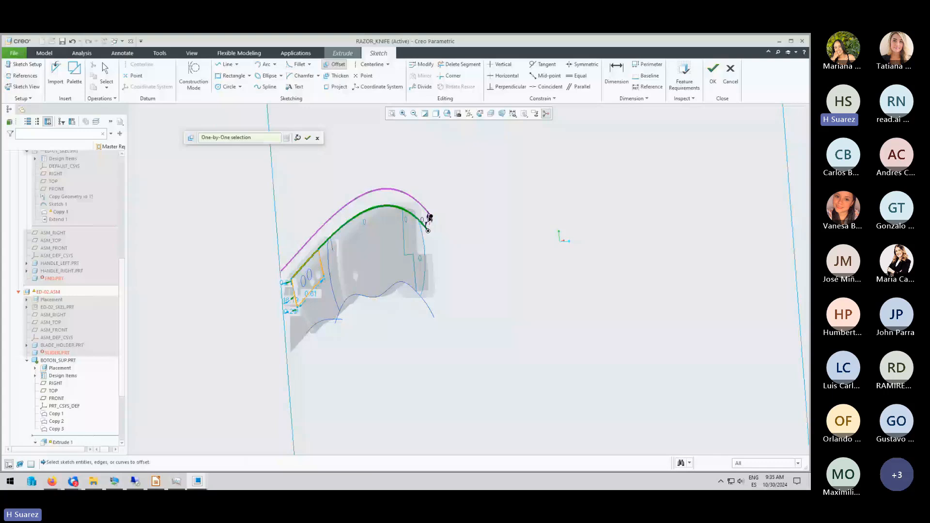
left_click_drag(429, 217, 429, 221)
middle_click(429, 221)
scroll(292, 263, "down", 3)
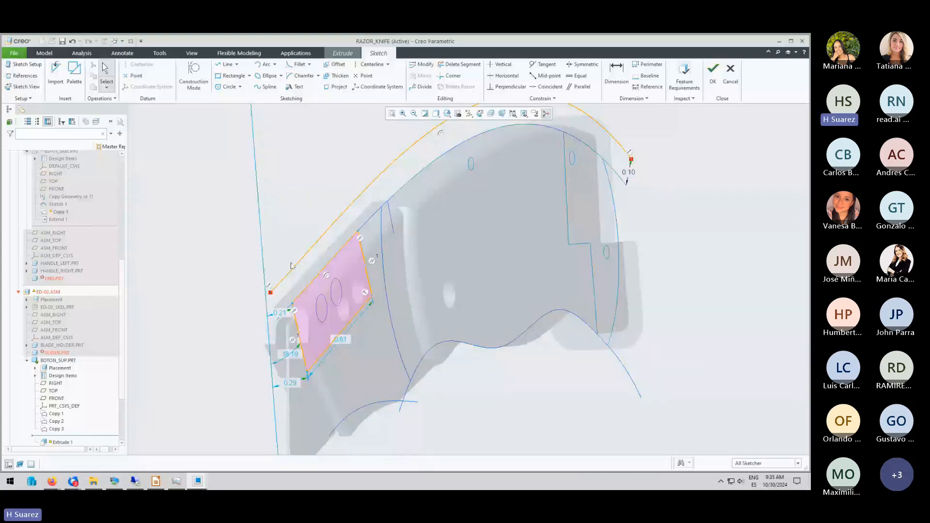
Extend both side lines of the profile up to the offset curve with Corner, trimming the curve's excess at both ends.
scroll(291, 265, "up", 3)
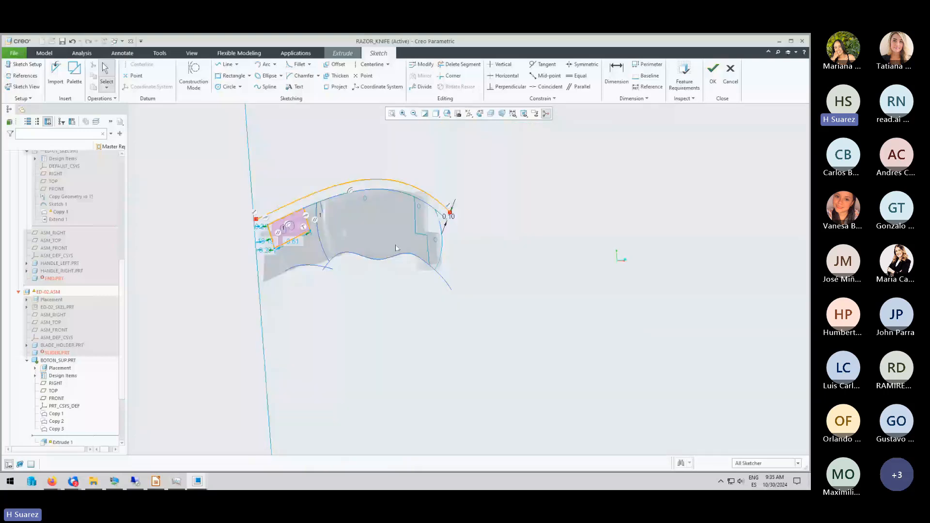
scroll(259, 211, "down", 6)
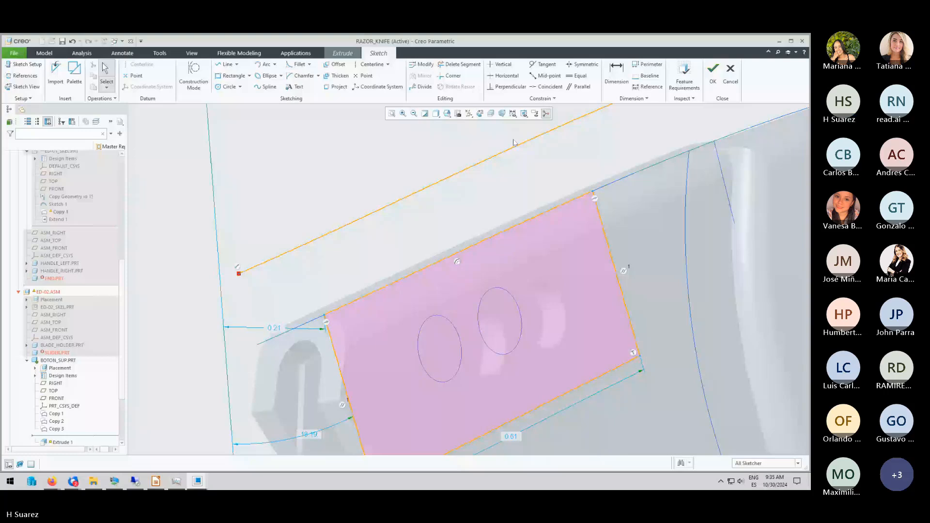
left_click(450, 76)
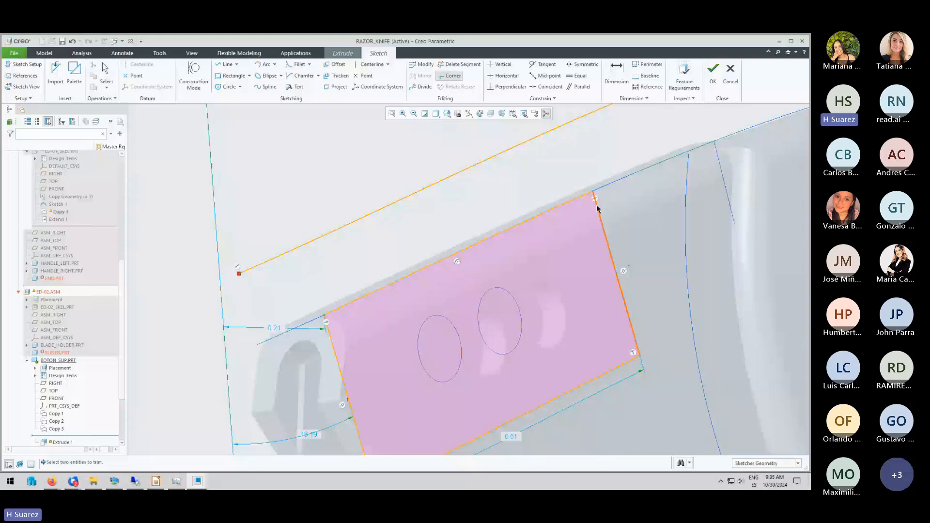
left_click(596, 208)
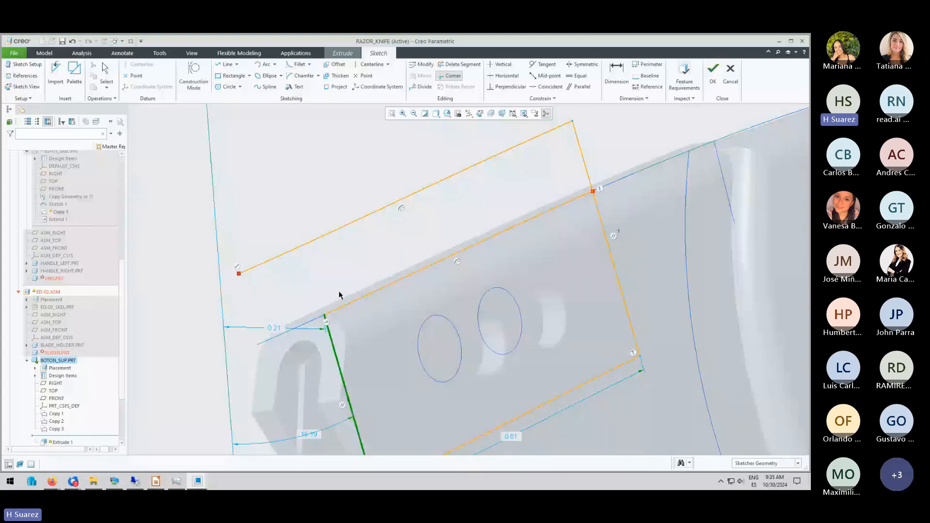
left_click(338, 290)
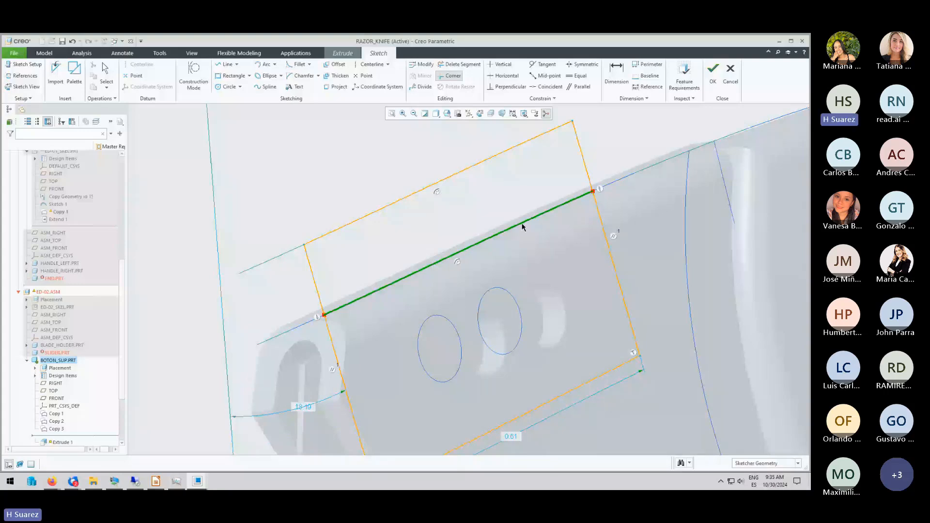
left_click(421, 273)
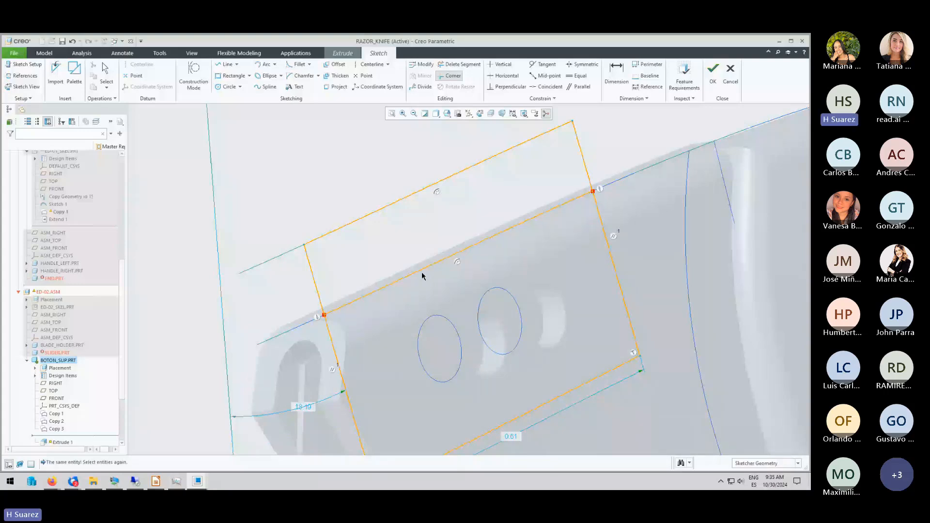
left_click(422, 271)
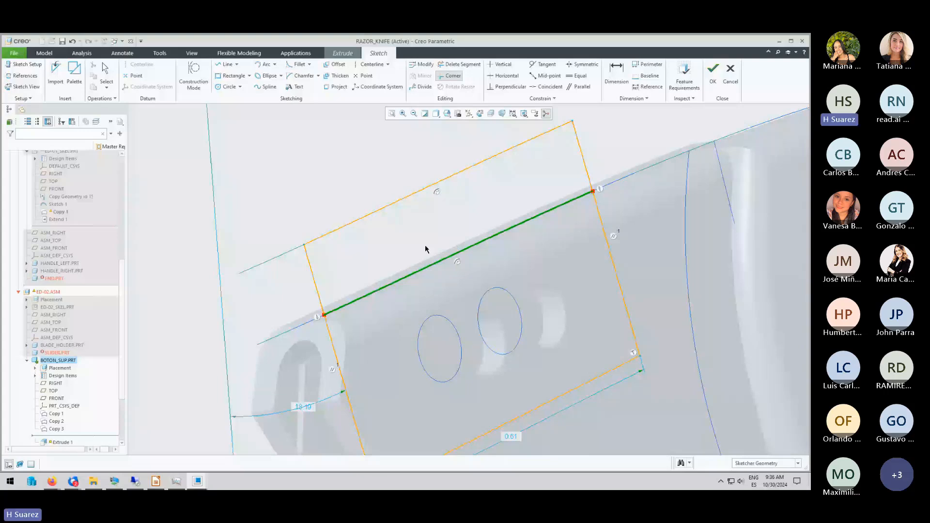
left_click(380, 212)
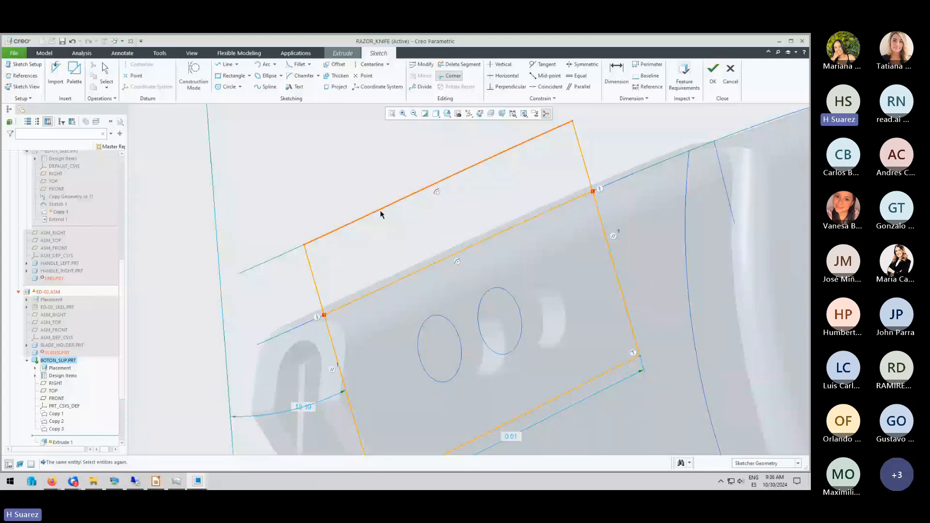
scroll(346, 182, "up", 1)
left_click(498, 211)
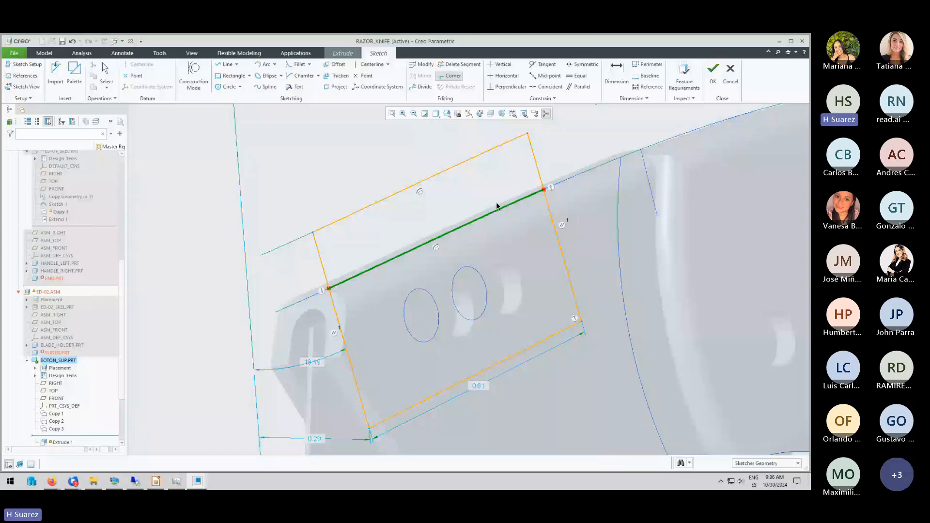
left_click(712, 75)
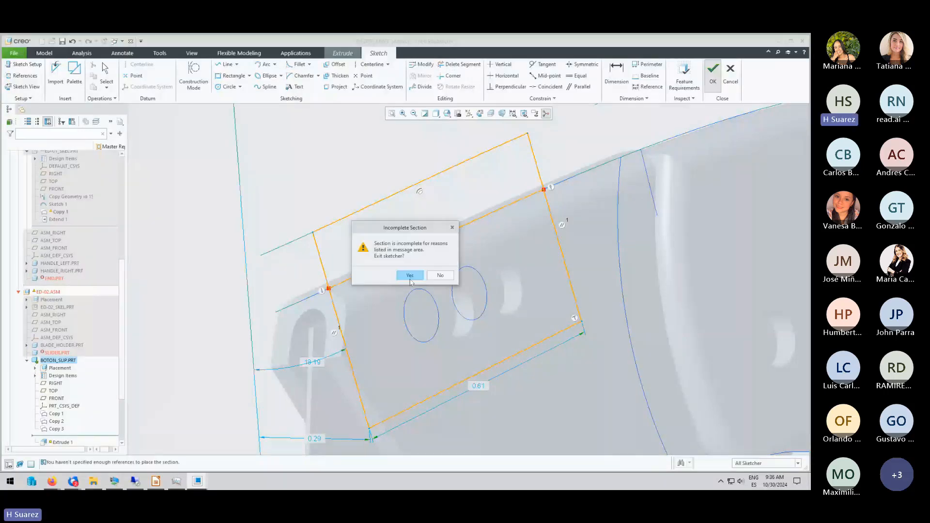
left_click(415, 277)
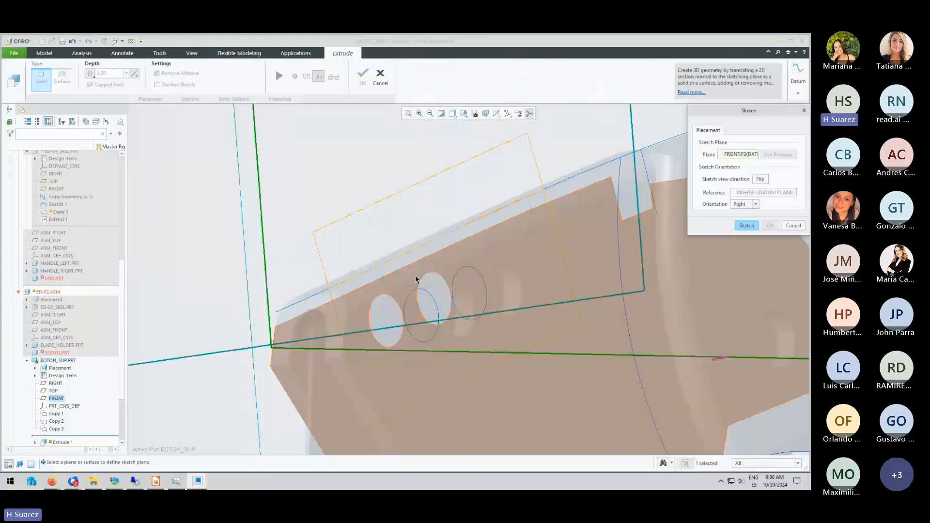
left_click(746, 226)
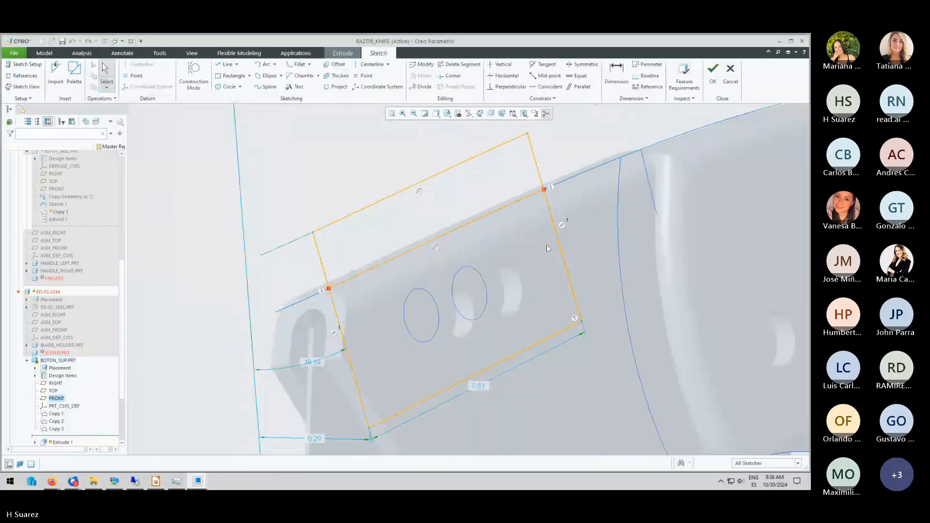
Convert the projected curve segment between the two side lines to construction geometry and try to accept the sketch.
left_click(435, 244)
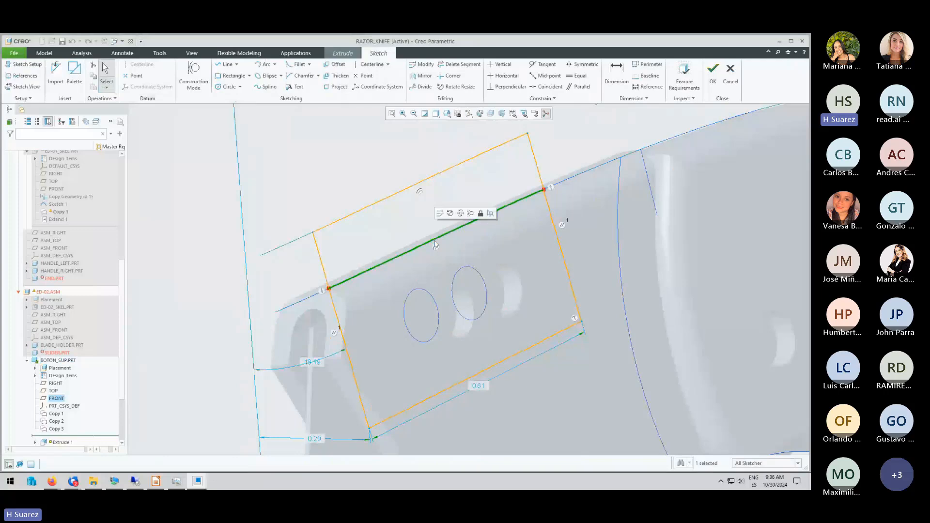
left_click(471, 214)
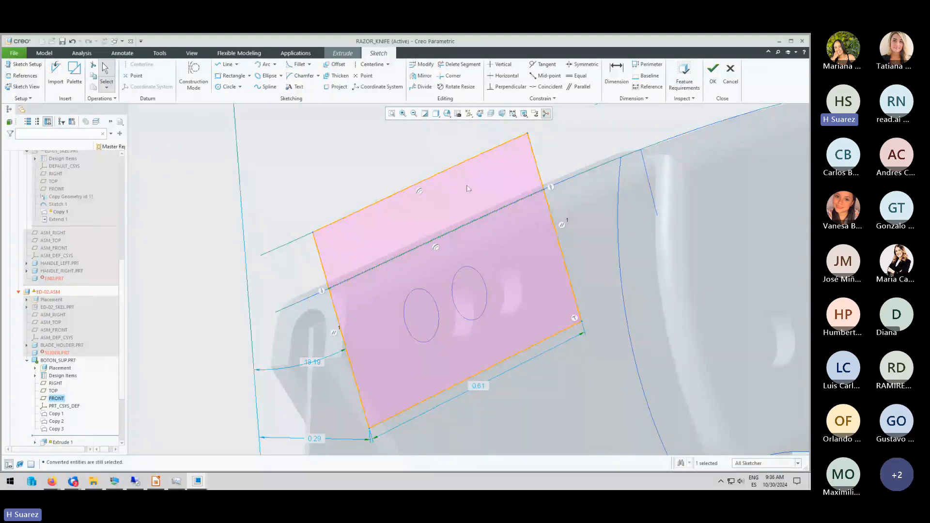
left_click(712, 74)
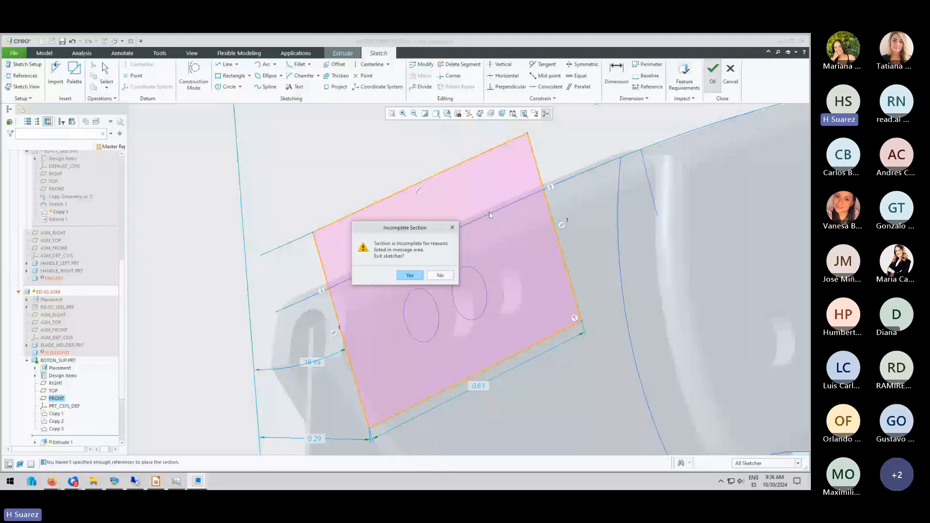
left_click(439, 276)
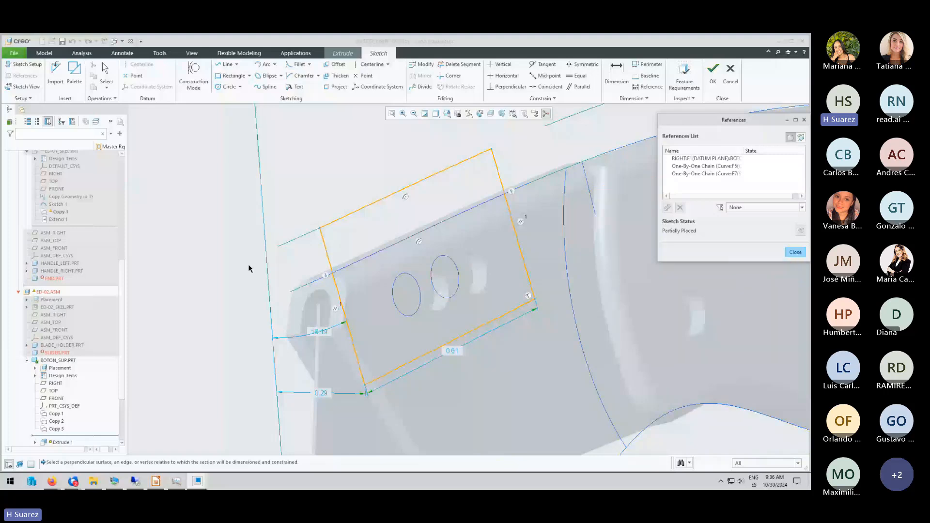
Add PRT_CSYS_DEF as a sketch reference, then accept the section and the redefined extrusion.
left_click(256, 322)
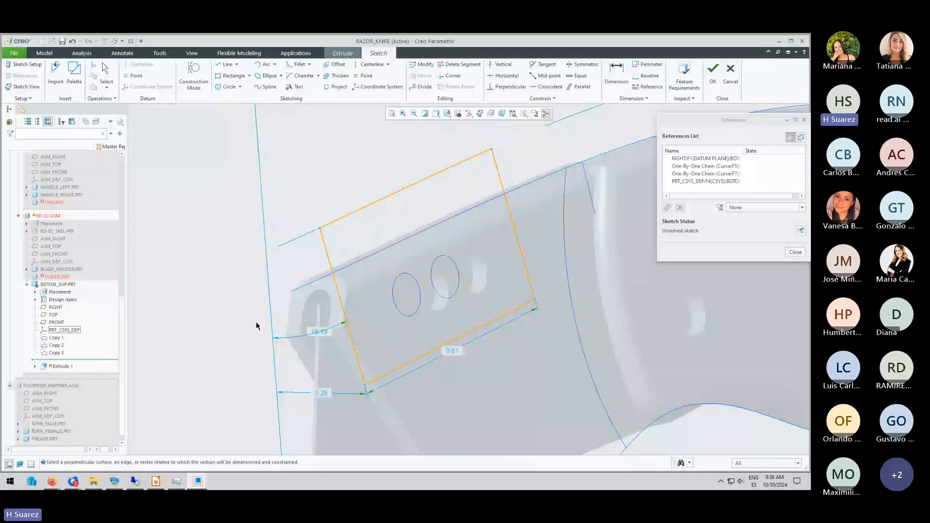
left_click(794, 251)
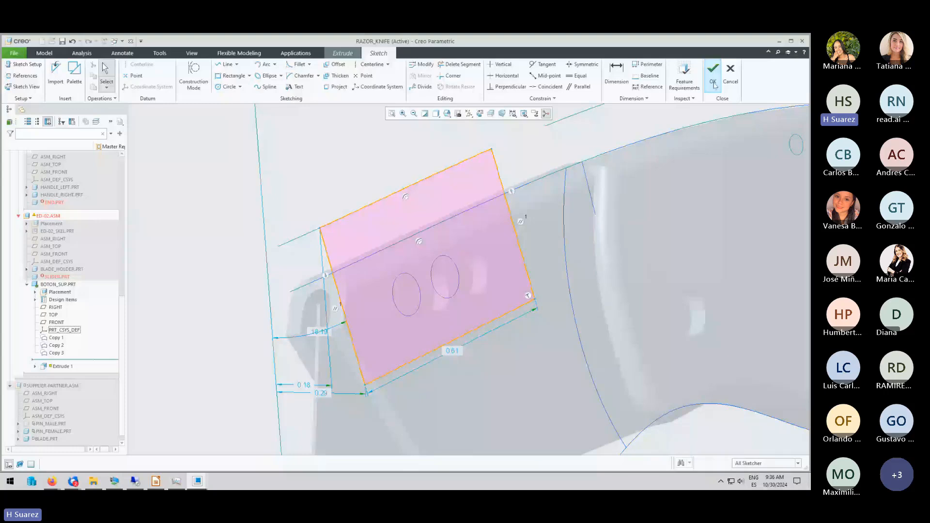
left_click(714, 83)
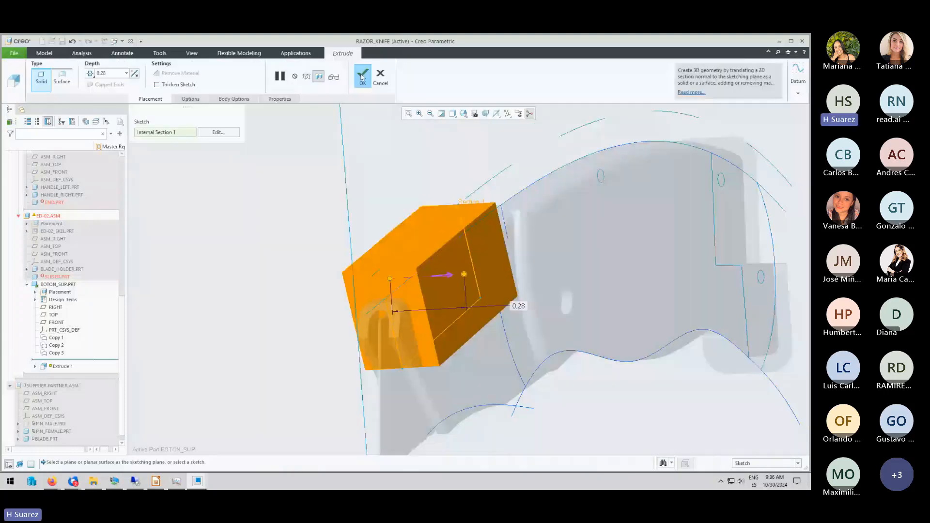
left_click(362, 76)
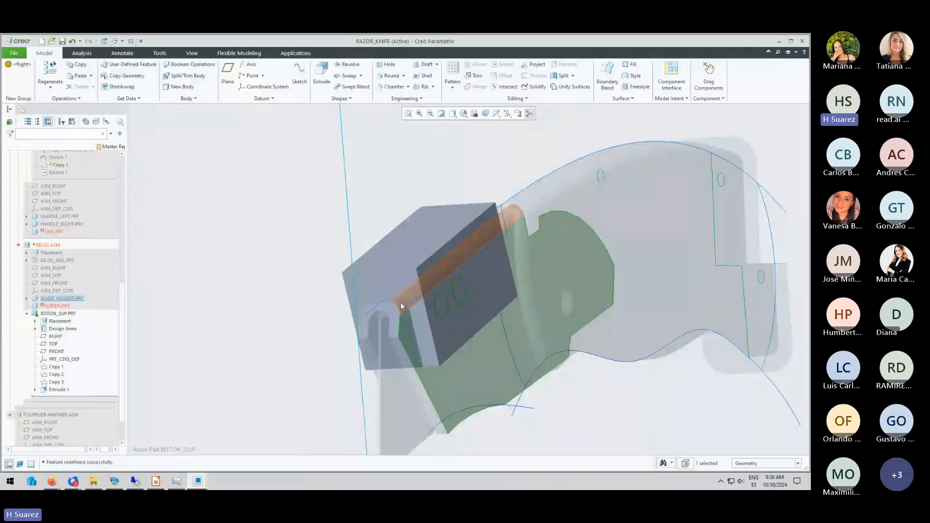
Select the blade holder's side and rounded top surfaces around the block and copy them into BOTON_SUP.
scroll(400, 302, "up", 2)
left_click(330, 239)
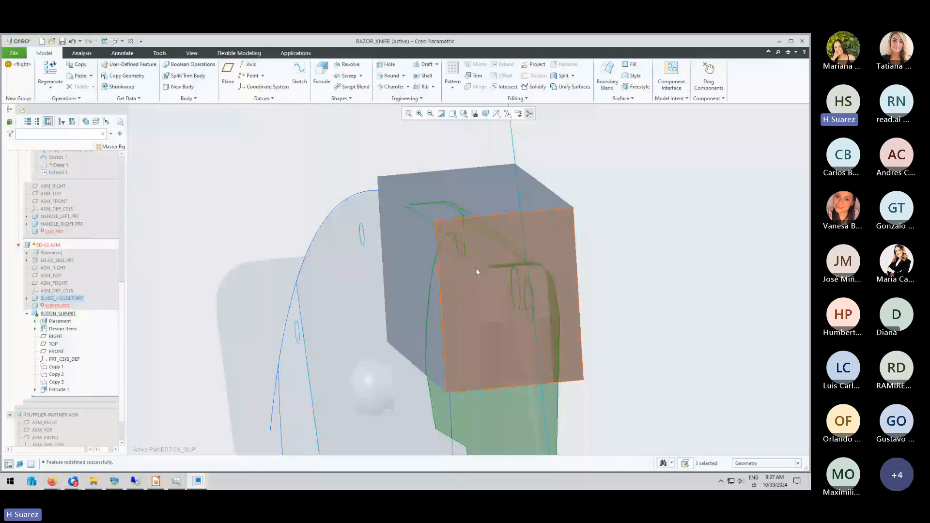
left_click(446, 310, "ctrl")
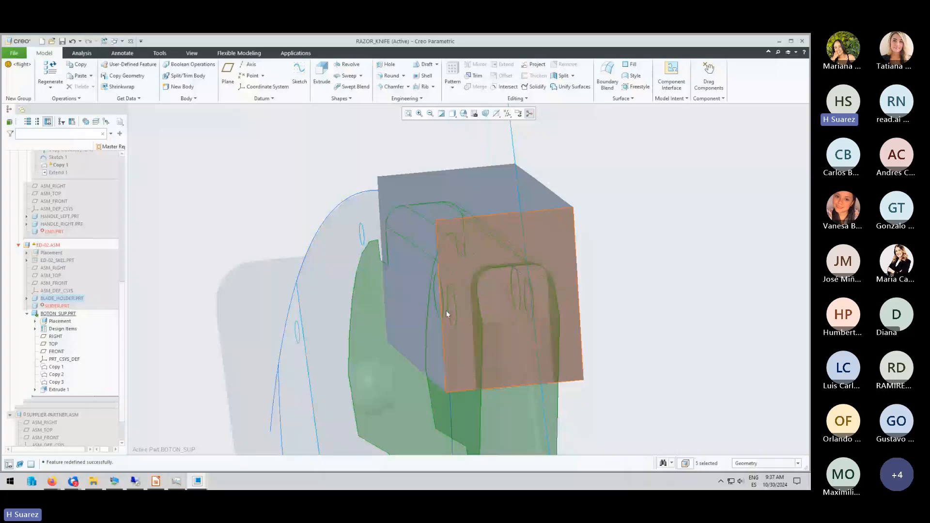
key("ctrl+c")
key("ctrl+v")
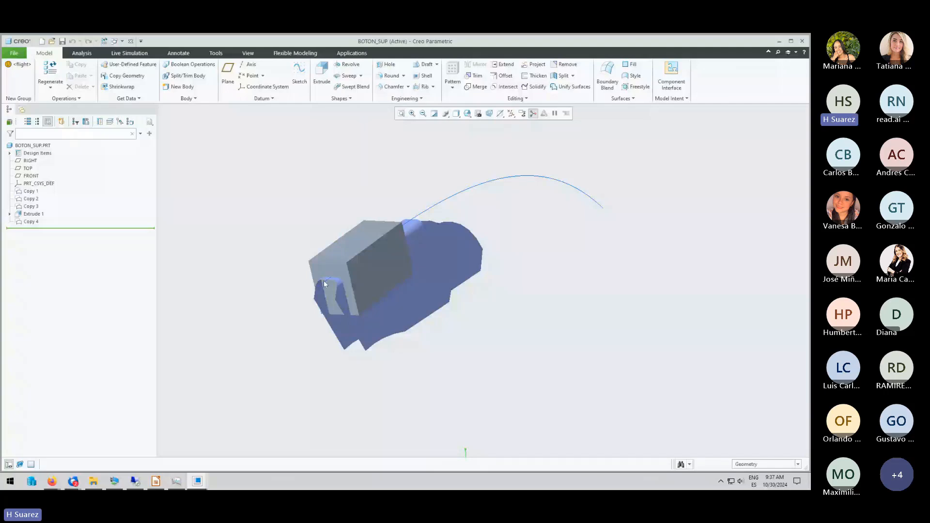
Start a sketch on the block's narrow end face and project the rounded top edge of the copied surfaces.
scroll(324, 281, "down", 4)
middle_click_drag(324, 280, 311, 214)
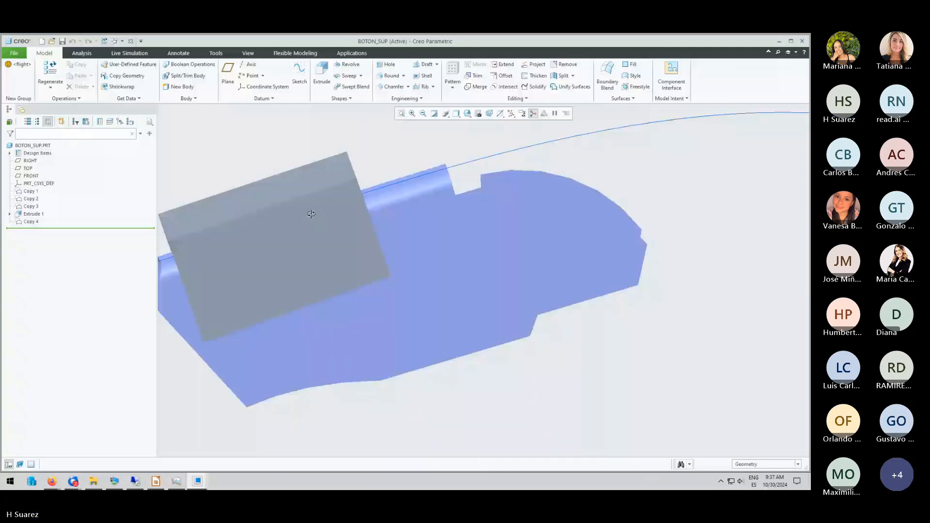
middle_click_drag(311, 214, 358, 235)
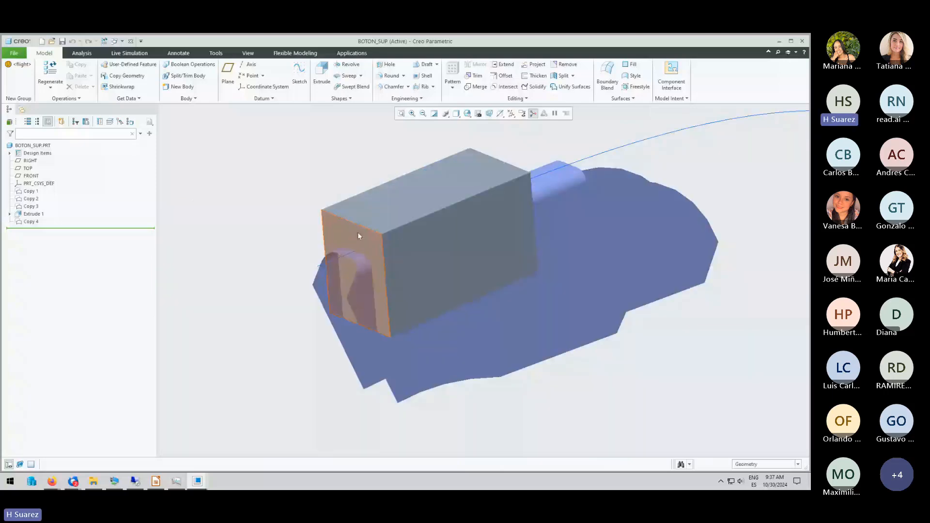
left_click(358, 235)
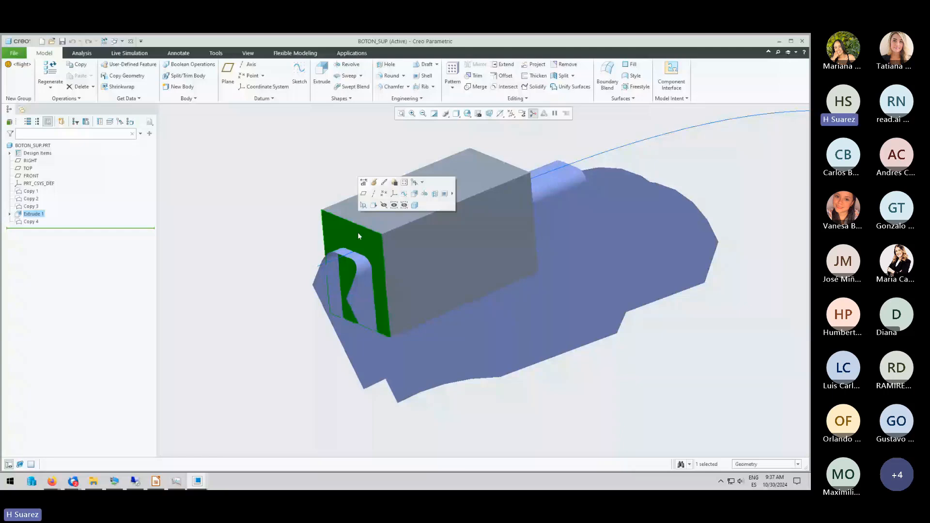
left_click(404, 193)
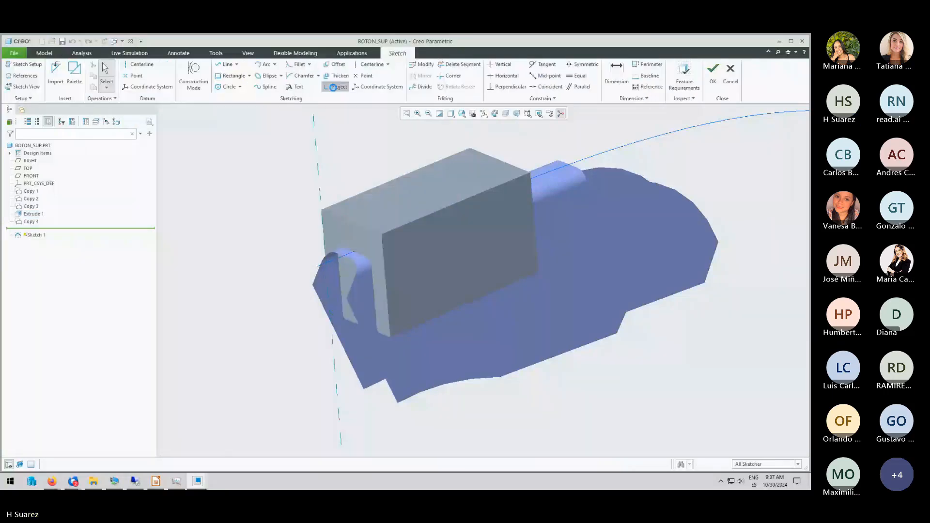
left_click(333, 87)
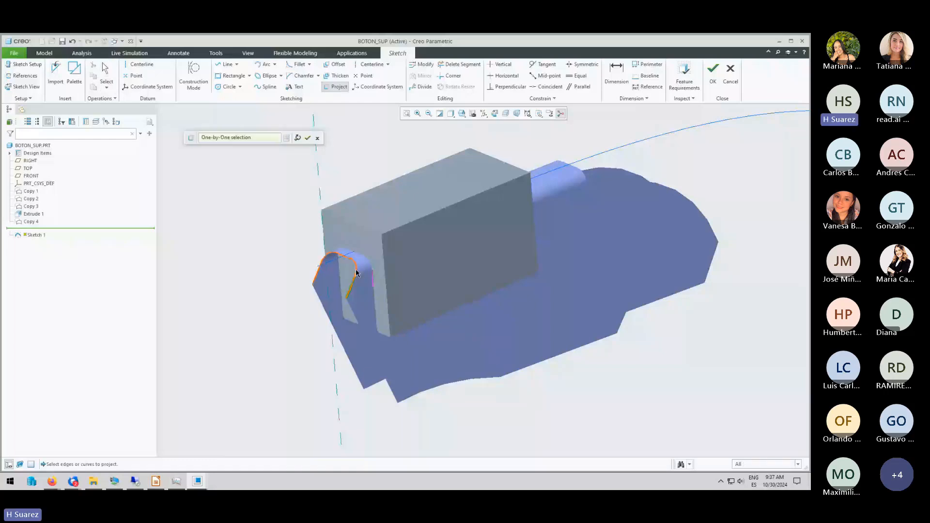
left_click(351, 305)
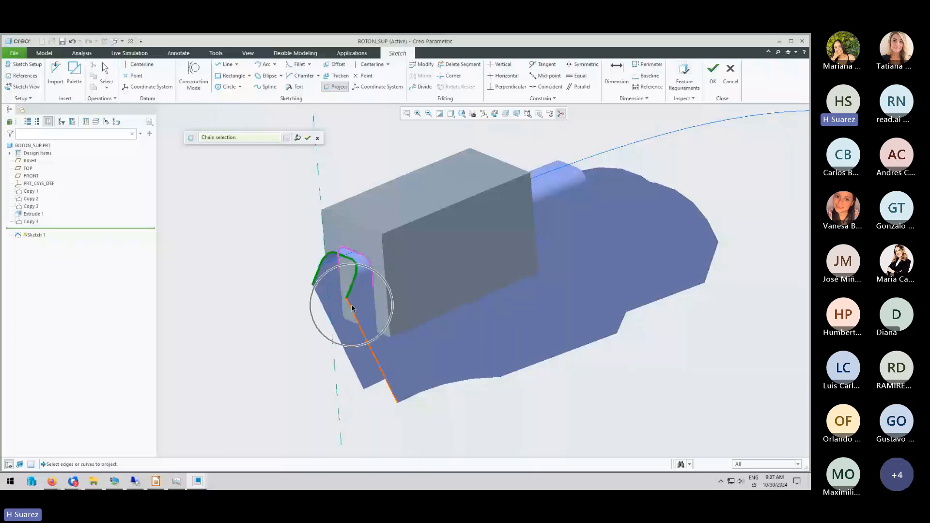
middle_click(351, 309)
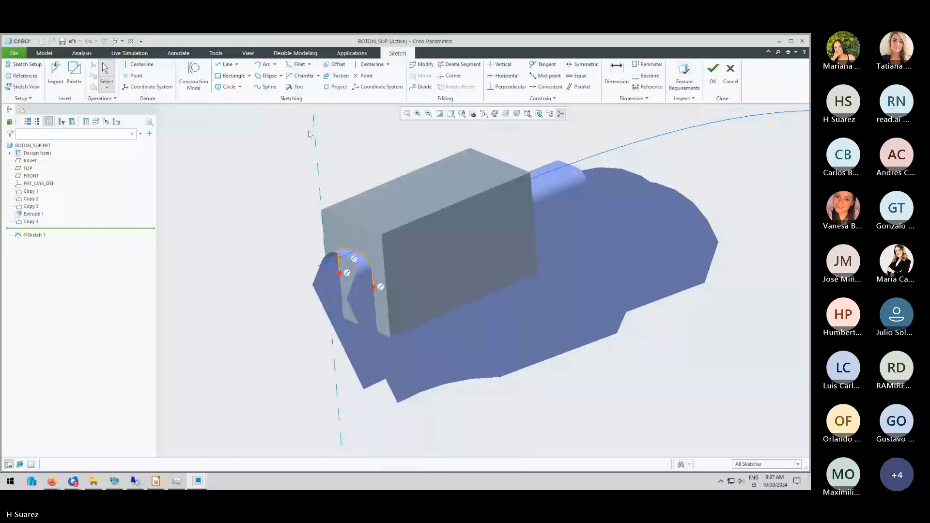
Project the copied surfaces' two straight side edges and the block's bottom edge, then trim the unneeded segments.
left_click(337, 89)
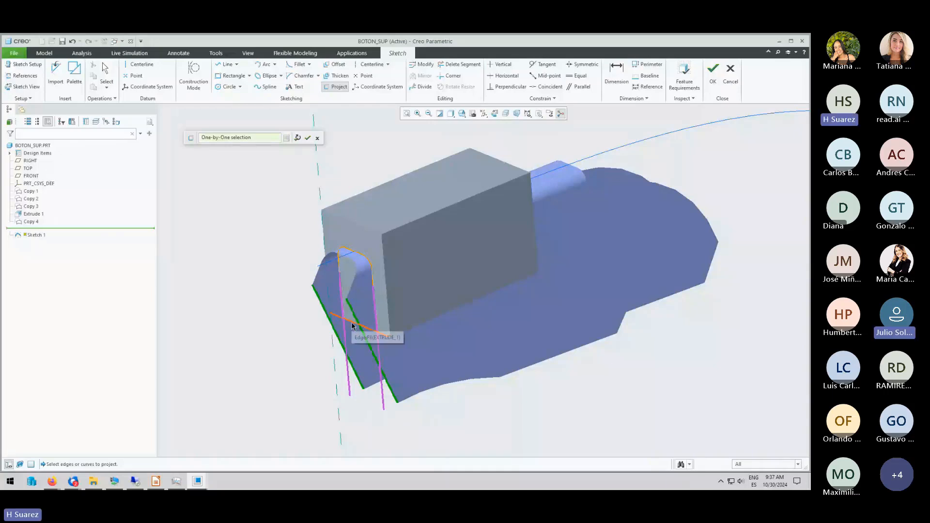
left_click(332, 87)
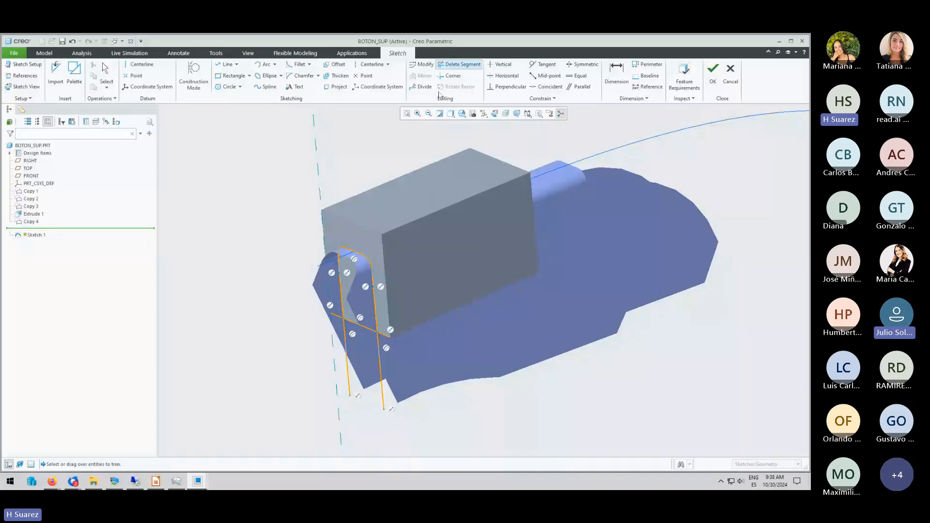
left_click(345, 309)
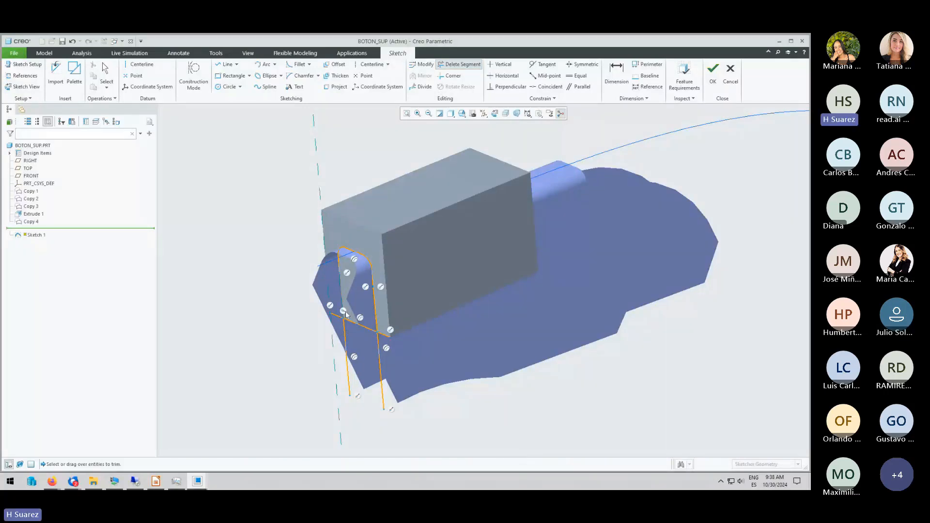
left_click(355, 322)
left_click(339, 317)
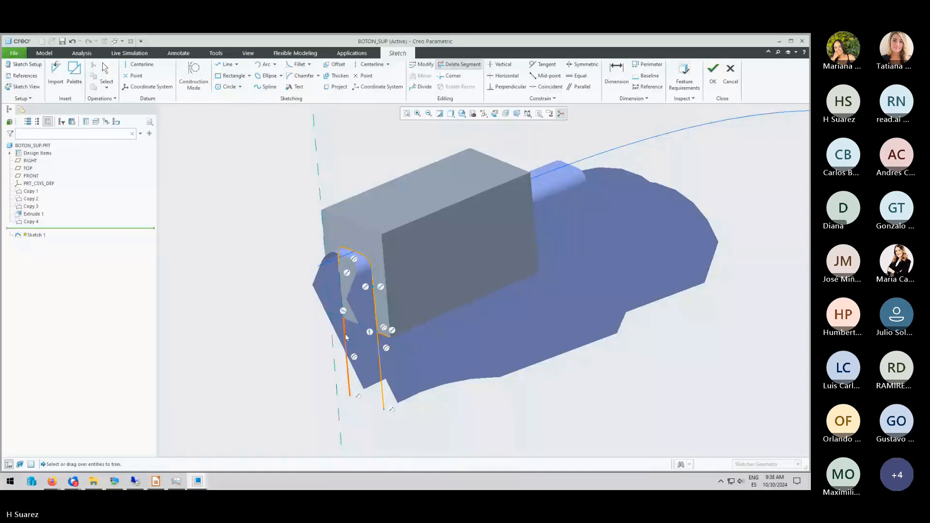
left_click(345, 342)
left_click(379, 347)
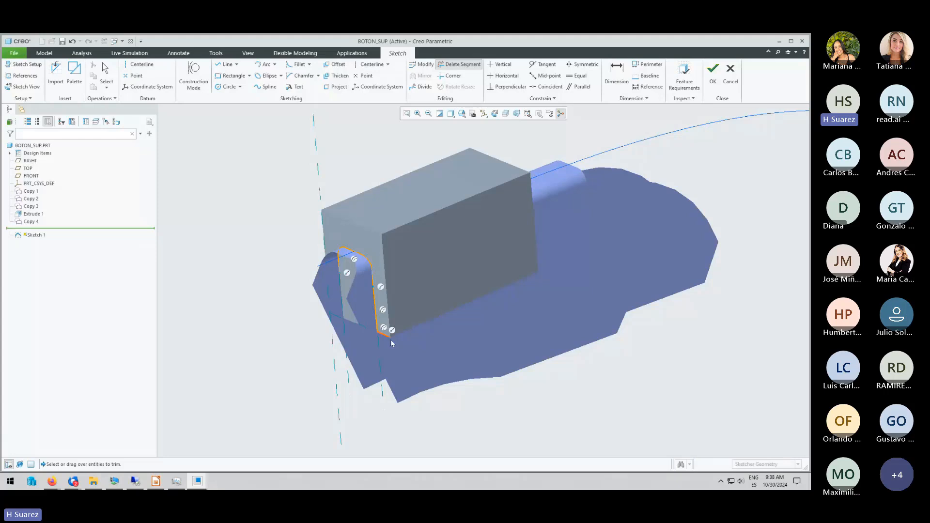
Close the arch profile with lines down the open side and along the block's bottom edge, then accept the sketch.
left_click(226, 64)
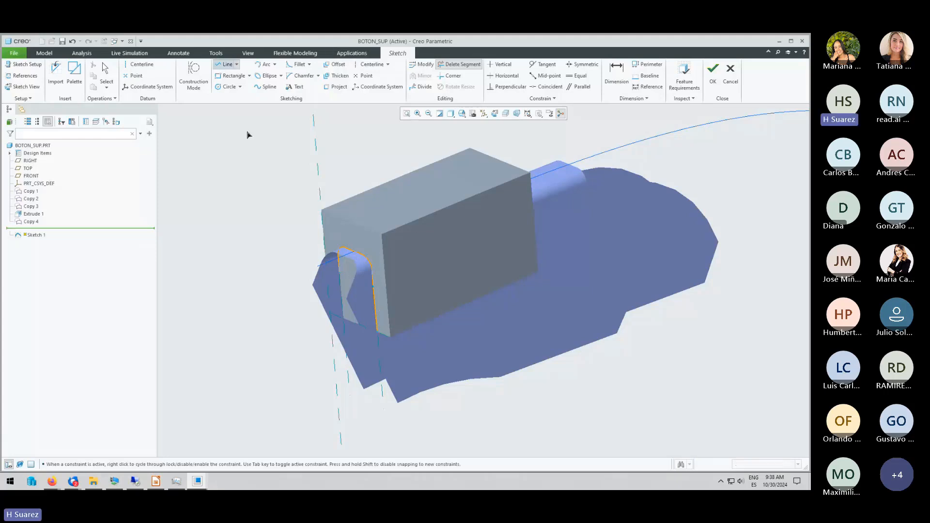
scroll(342, 302, "up", 3)
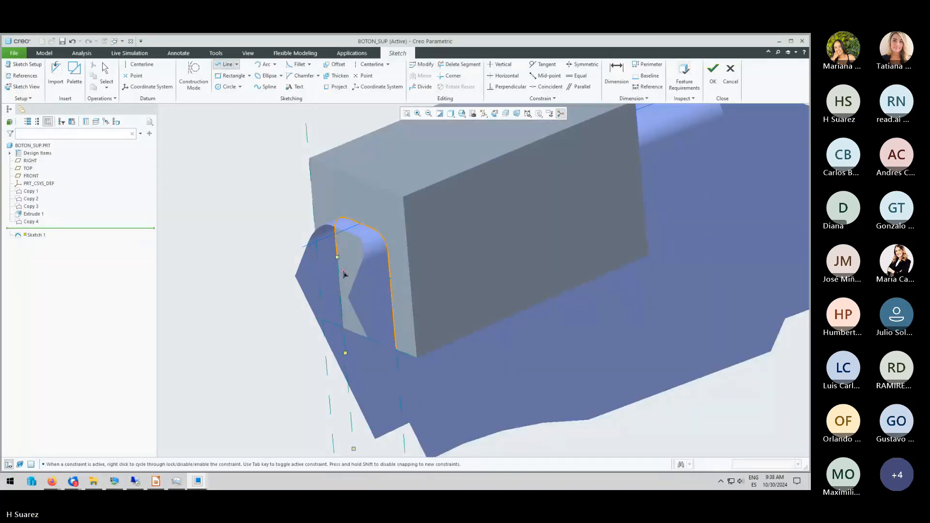
left_click(344, 326)
left_click(396, 350)
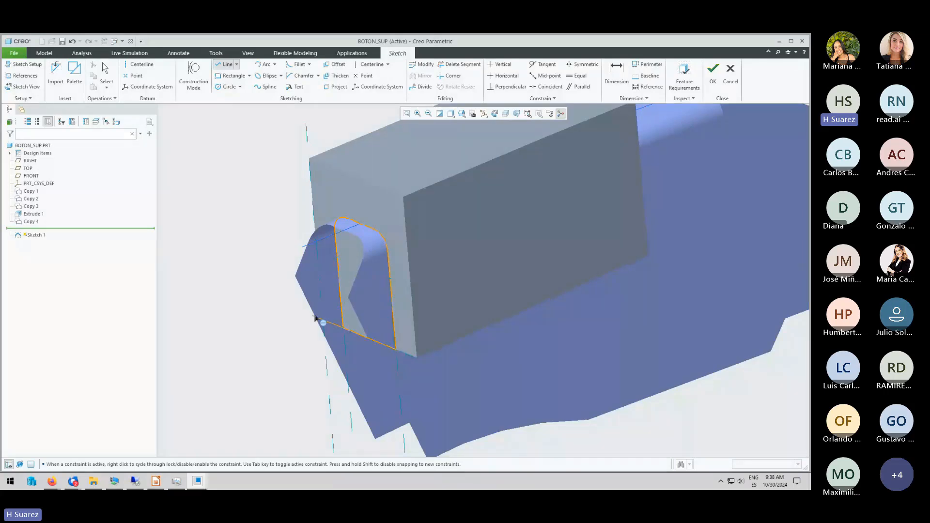
middle_click(255, 306)
middle_click(257, 304)
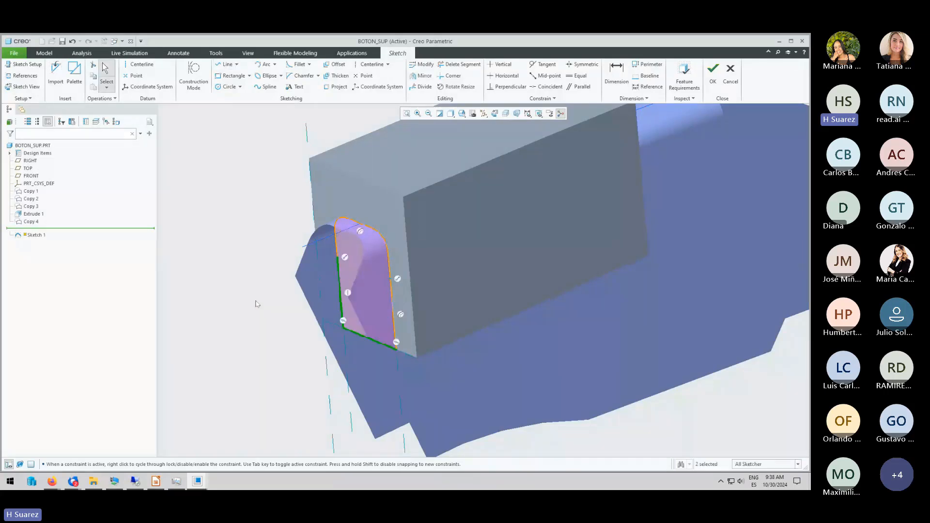
left_click(712, 71)
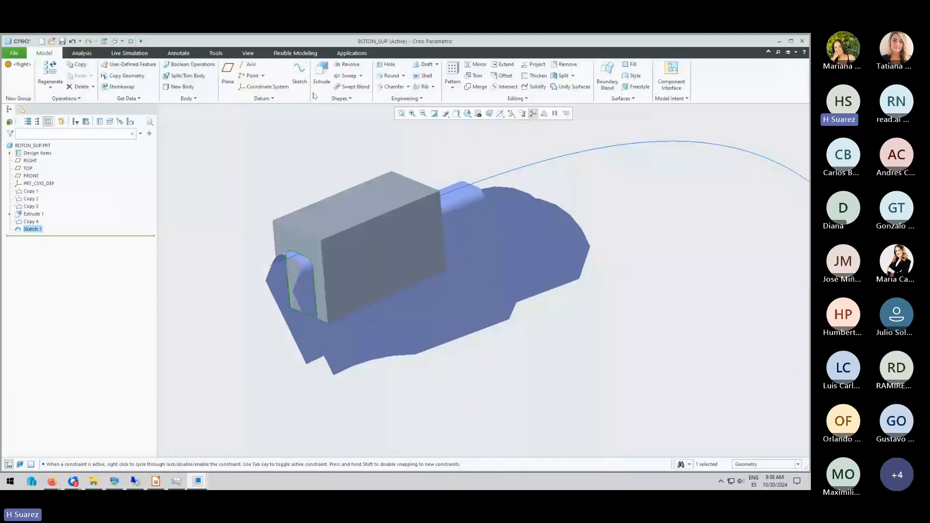
Extrude the arch sketch through the length of the block to remove material.
left_click(322, 75)
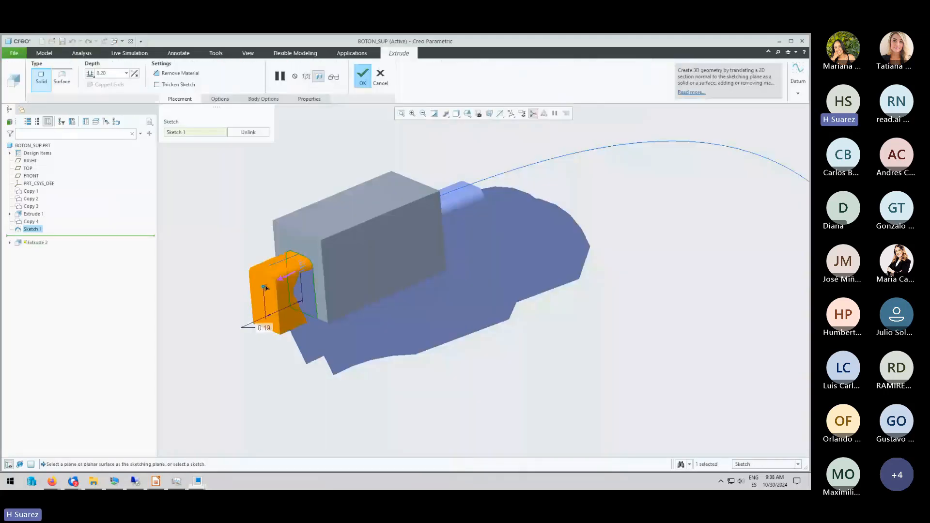
left_click_drag(265, 287, 426, 218)
middle_click(336, 199)
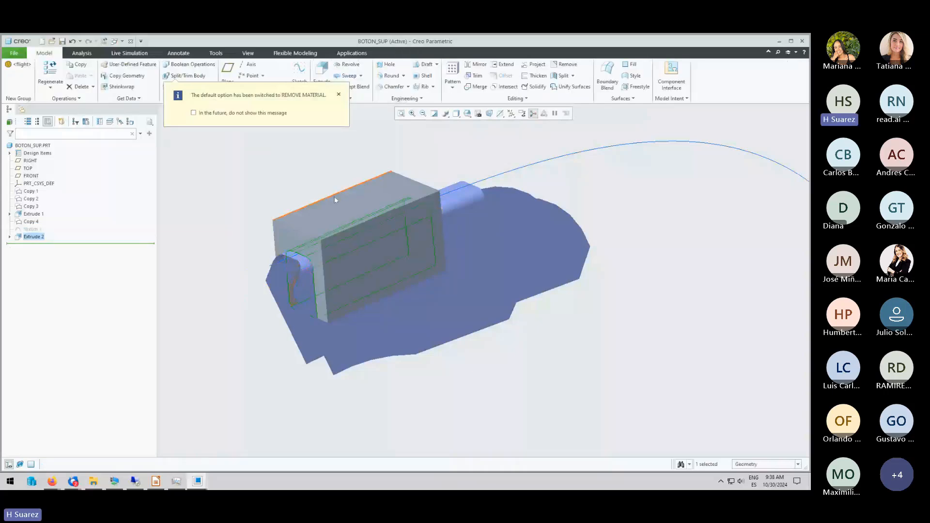
Round the block's two long top edges with a radius of about 0.09.
left_click(291, 205)
left_click(390, 75)
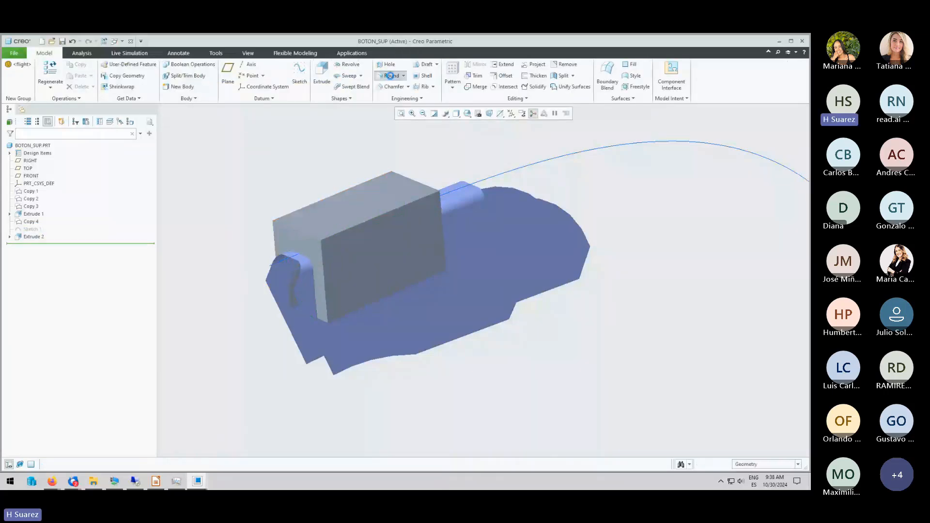
left_click(370, 221)
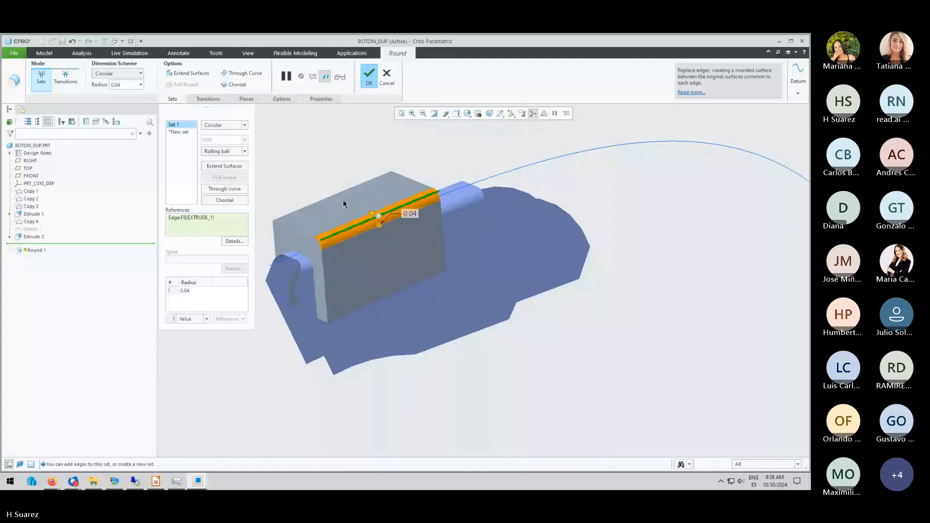
left_click(337, 195, "ctrl")
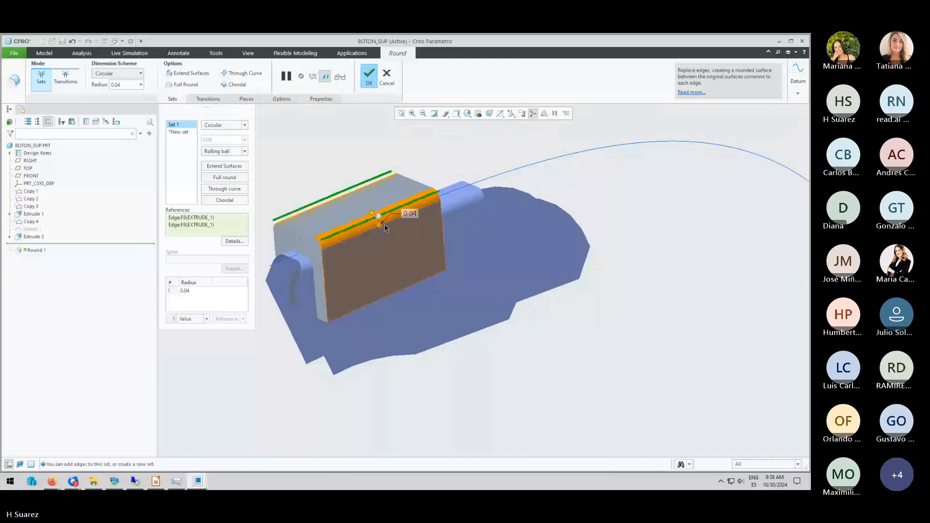
left_click_drag(381, 225, 383, 201)
middle_click(354, 182)
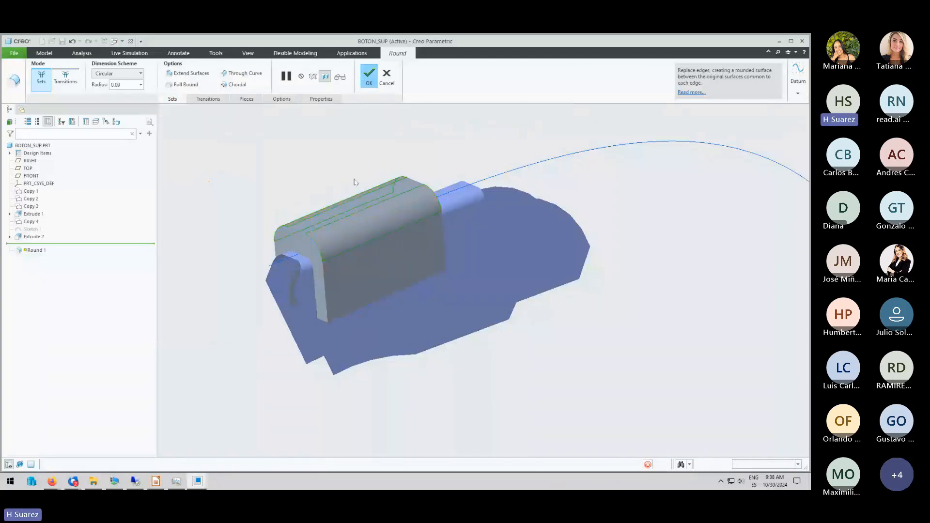
Hide the copied surfaces feature Copy 4 so that only the button body and curve are displayed.
middle_click_drag(281, 207, 362, 266)
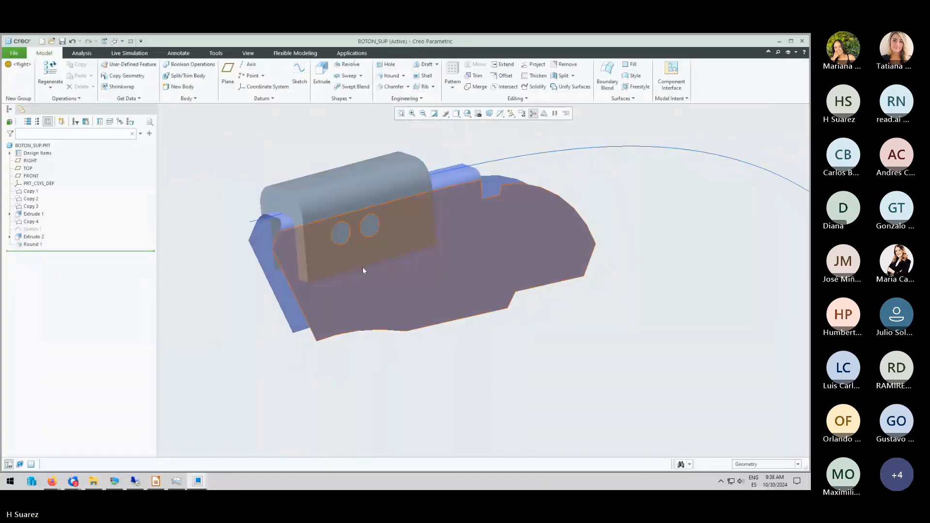
left_click(35, 236)
left_click(30, 222)
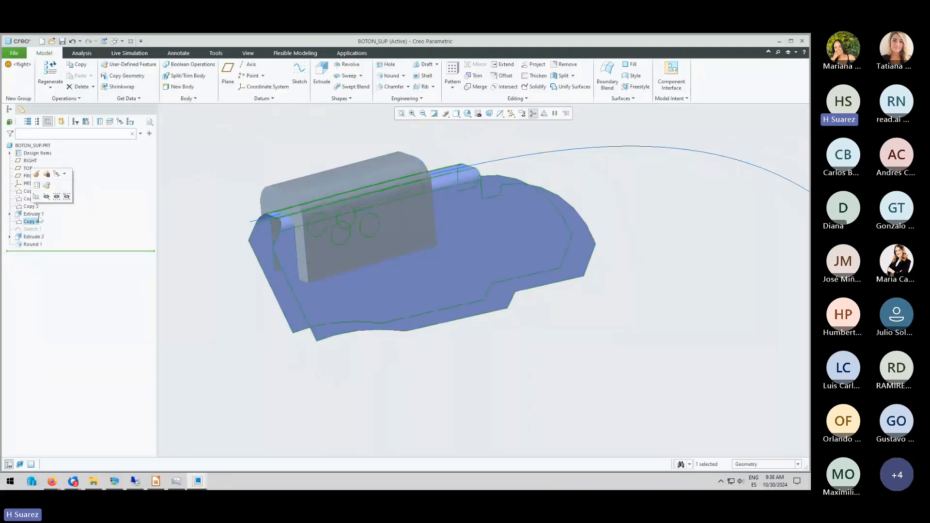
left_click(45, 197)
middle_click_drag(236, 307, 378, 349)
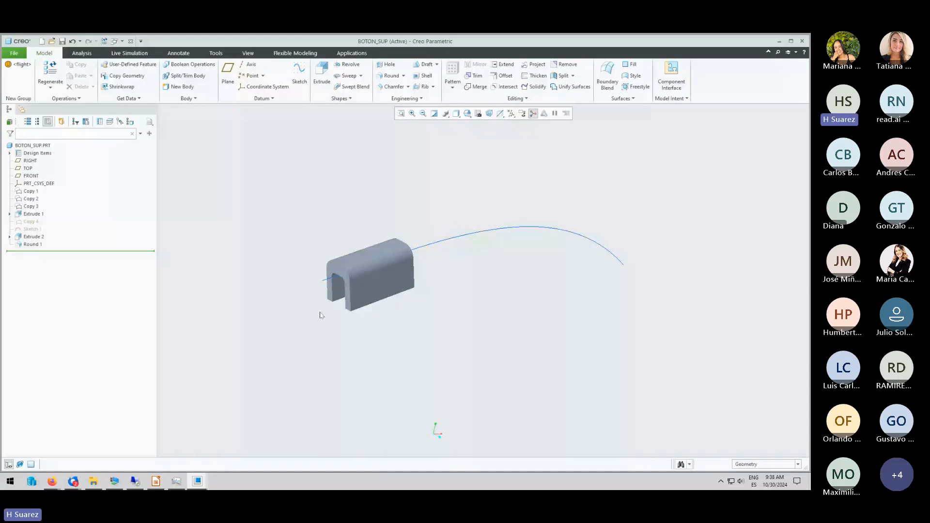
Choose the red appearance from the Plastics-Injected library.
left_click(248, 52)
left_click(88, 80)
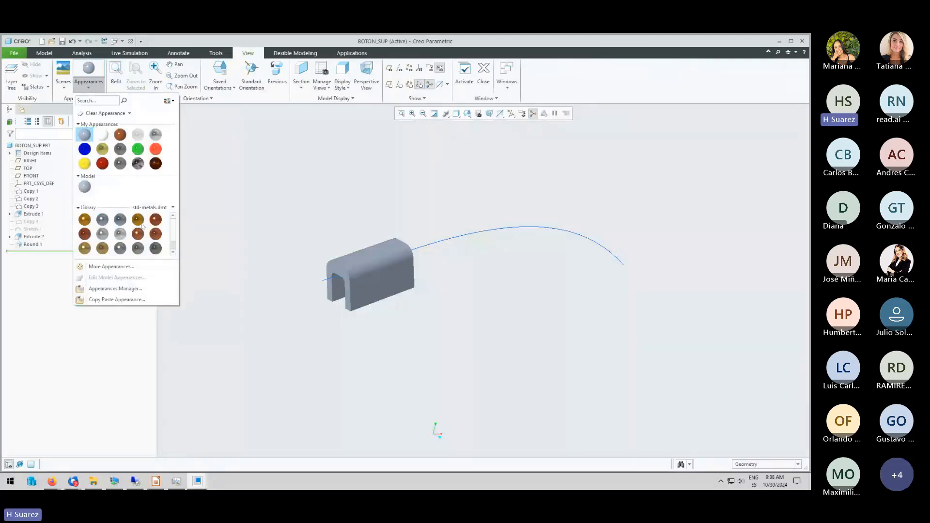
left_click(150, 207)
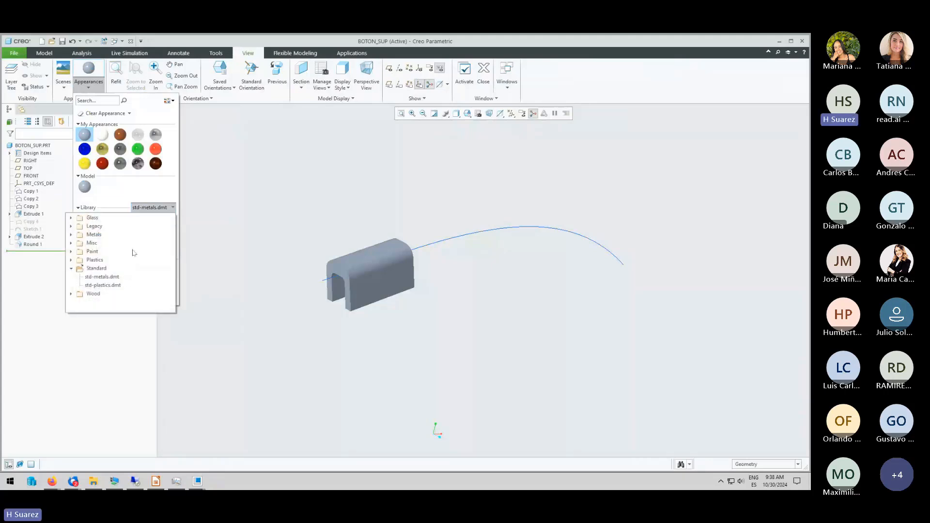
left_click(80, 260)
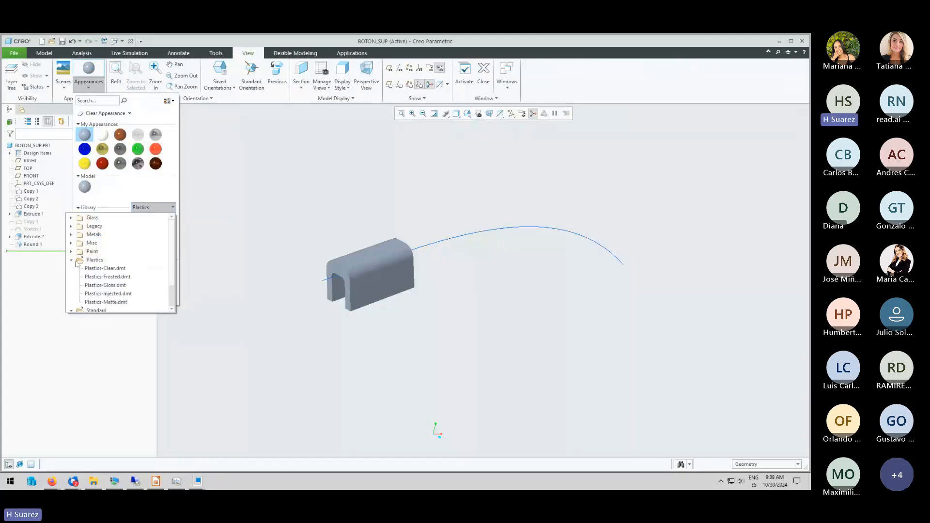
left_click(122, 294)
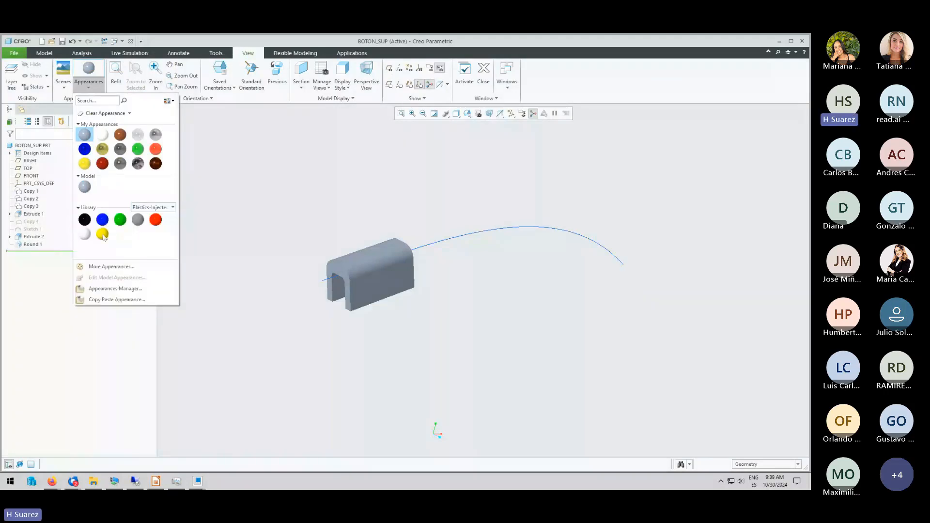
left_click(154, 220)
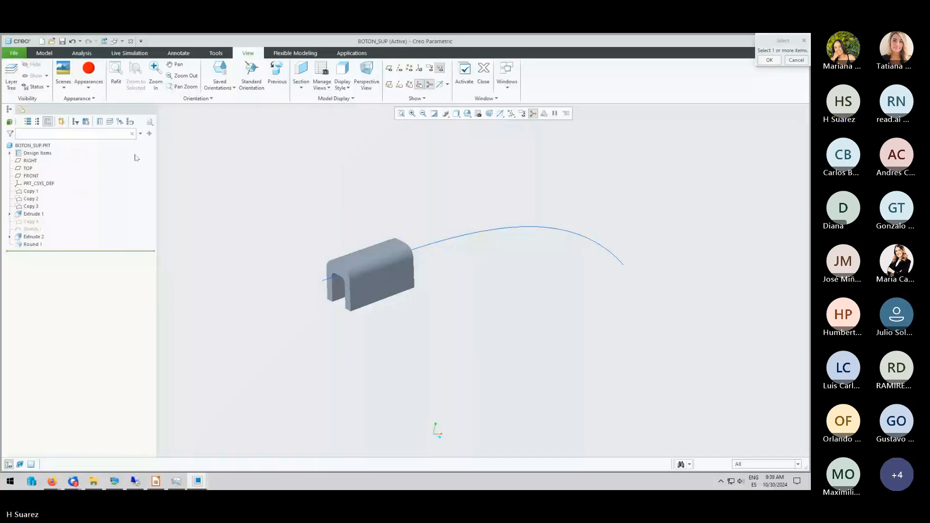
Apply the chosen red appearance to the whole BOTON_SUP part.
left_click(39, 146)
middle_click(39, 145)
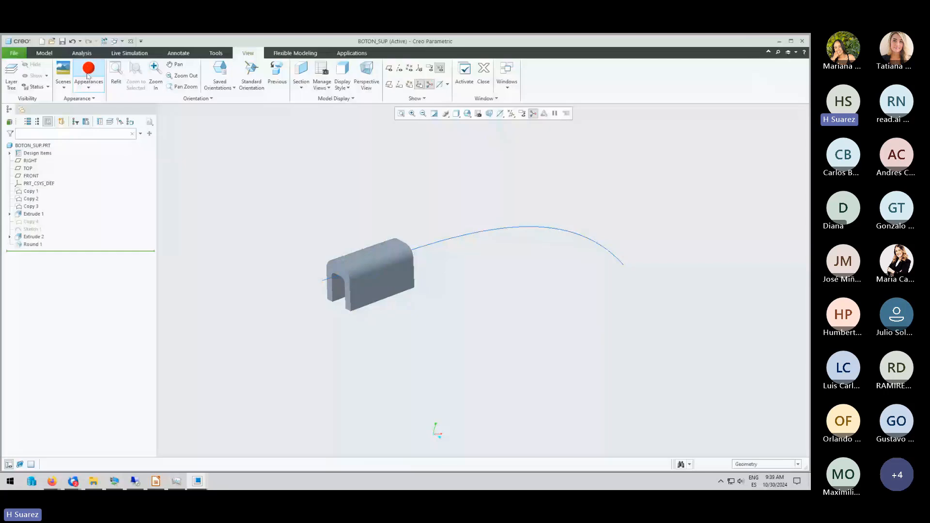
left_click(89, 73)
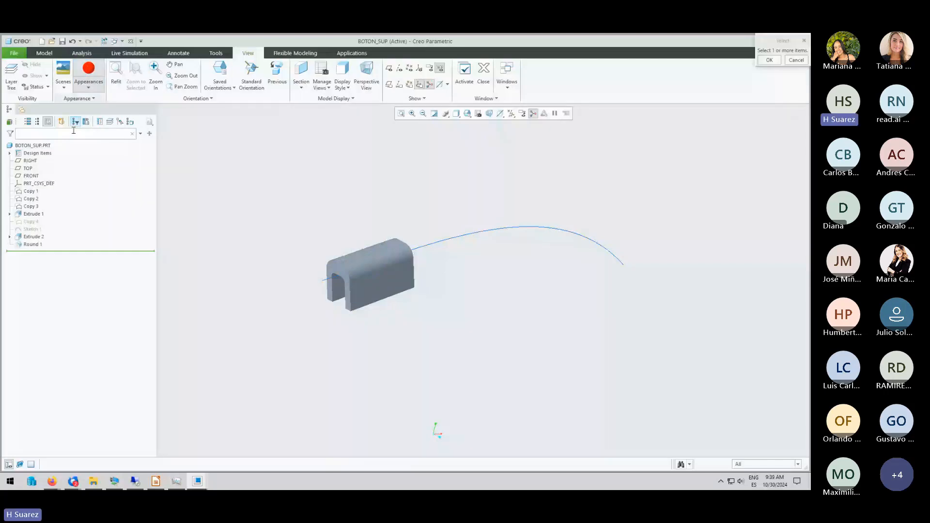
left_click(32, 146)
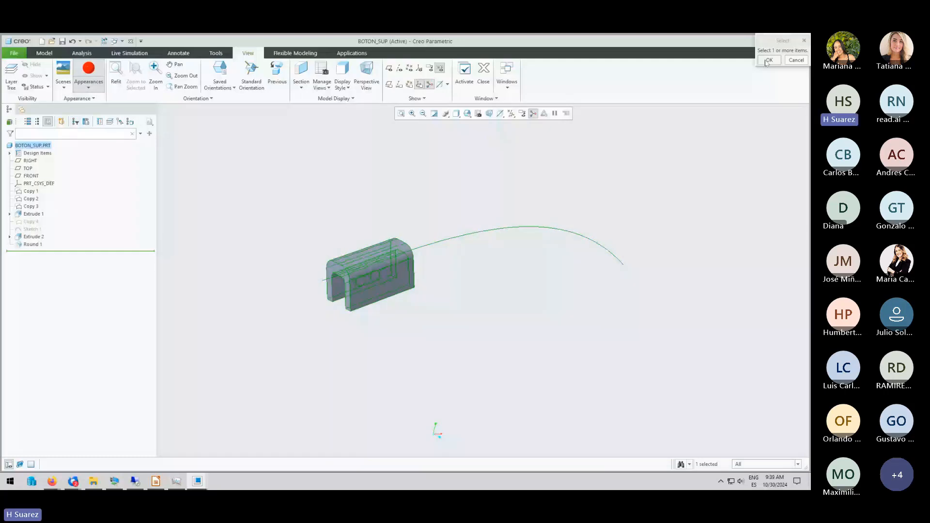
left_click(769, 60)
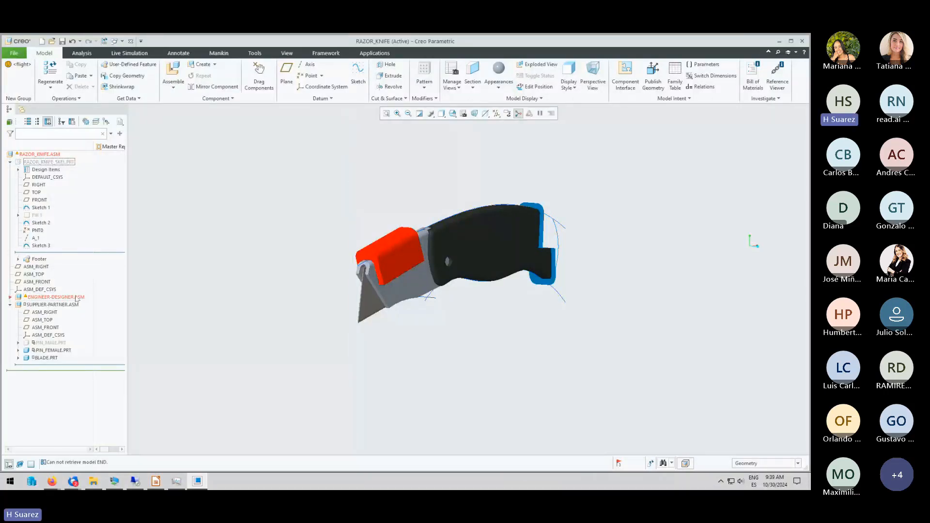
Hide the skeleton models ED-01_SKEL and ED-02_SKEL inside the ENGINEER-DESIGNER subassembly.
left_click(11, 304)
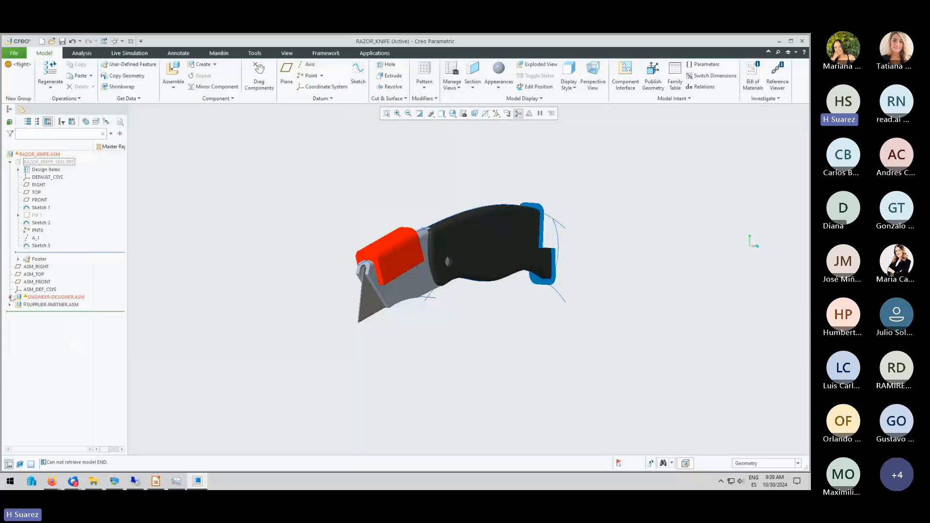
left_click(11, 297)
left_click(62, 223)
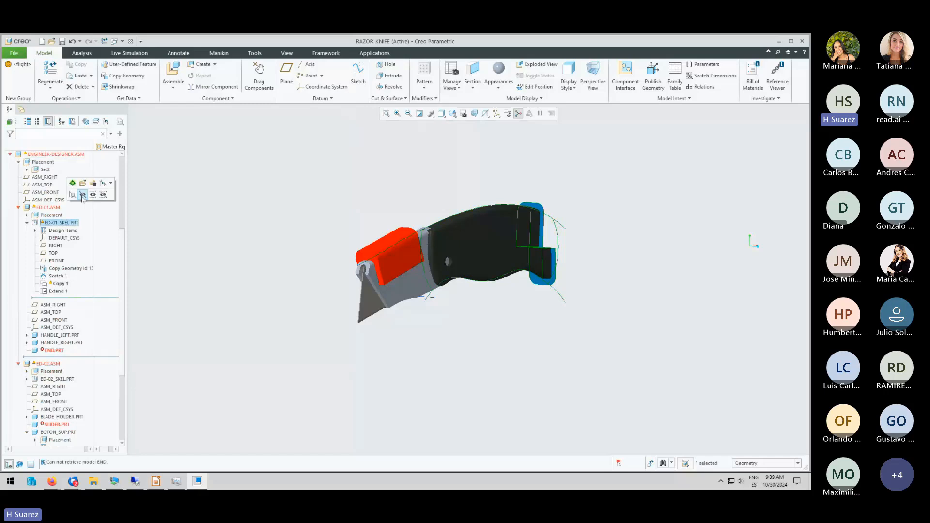
left_click(82, 195)
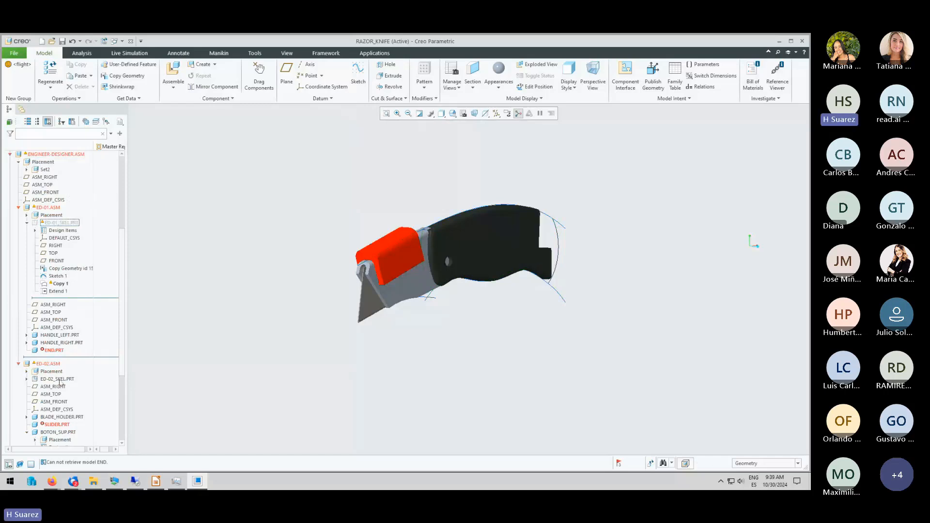
left_click(60, 380)
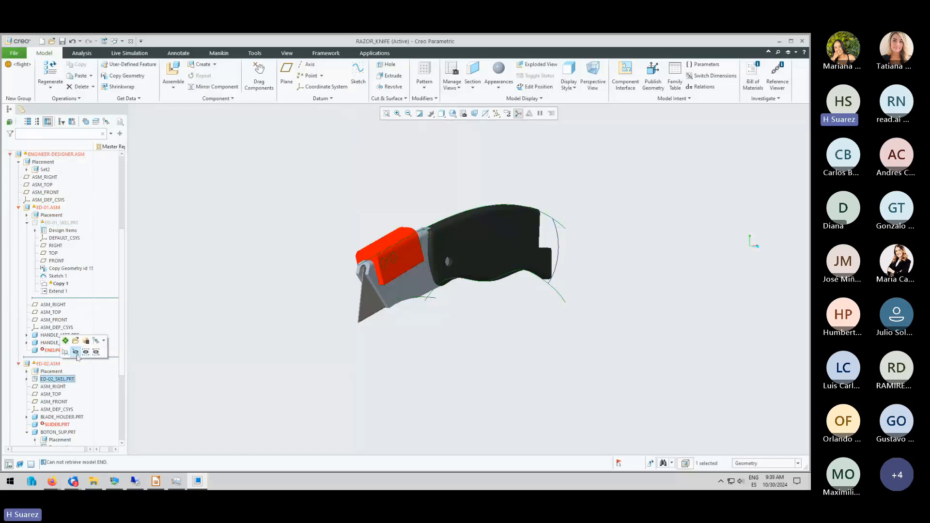
left_click(76, 352)
Hide the copied geometry curves belonging to the HANDLE_RIGHT and BLADE_HOLDER parts.
left_click(556, 224)
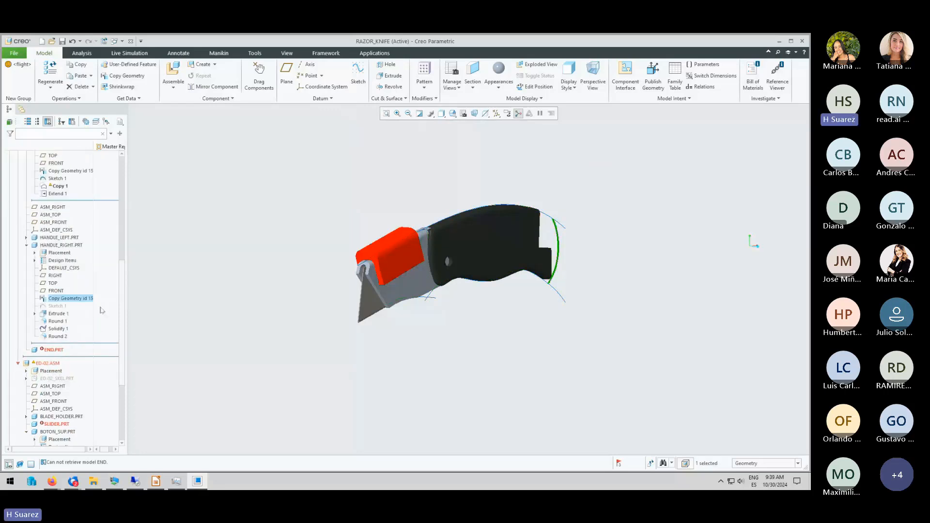
right_click(83, 299)
left_click(96, 284)
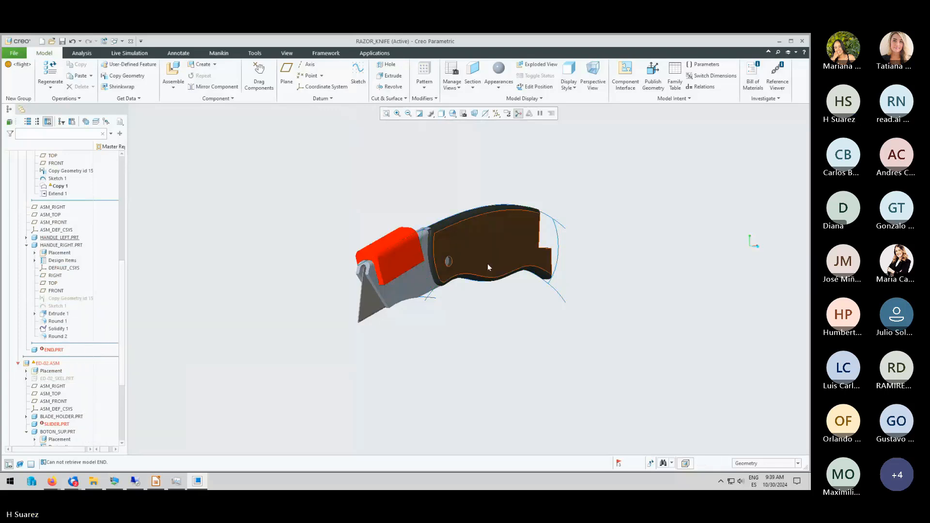
left_click(557, 293)
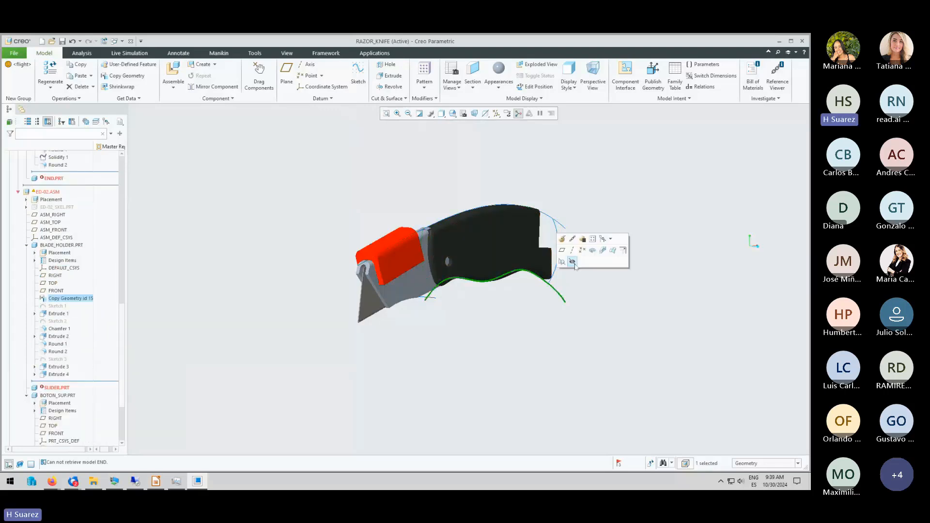
left_click(573, 262)
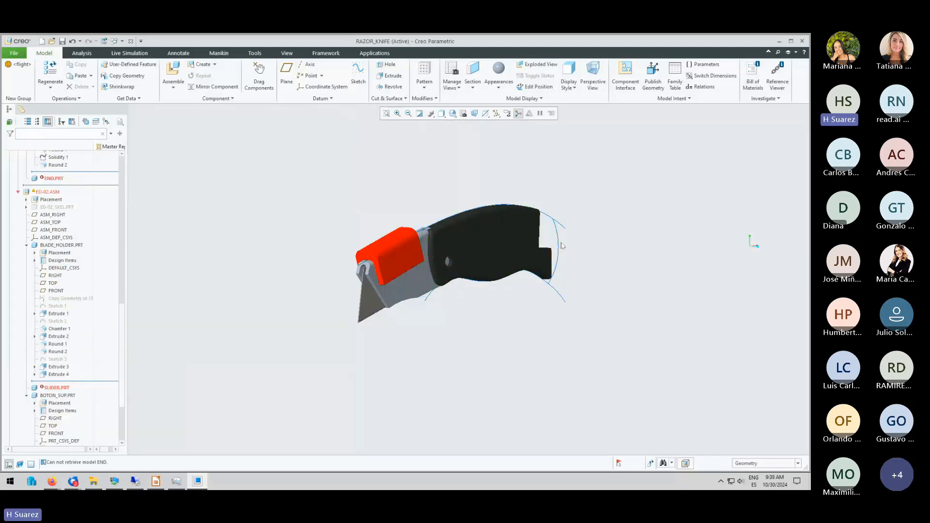
Hide the remaining arc curve behind the handle and the Copy 1 curve of BOTON_SUP.
left_click(560, 245)
left_click(575, 213)
left_click(557, 222)
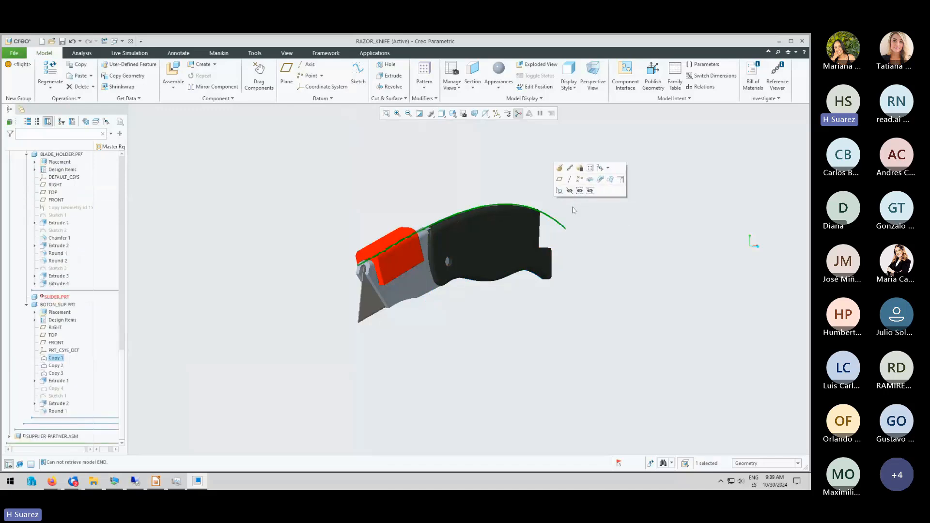
left_click(565, 194)
Inspect the knife from several angles, restore its default orientation and display it shaded with edges.
middle_click_drag(564, 194, 361, 175)
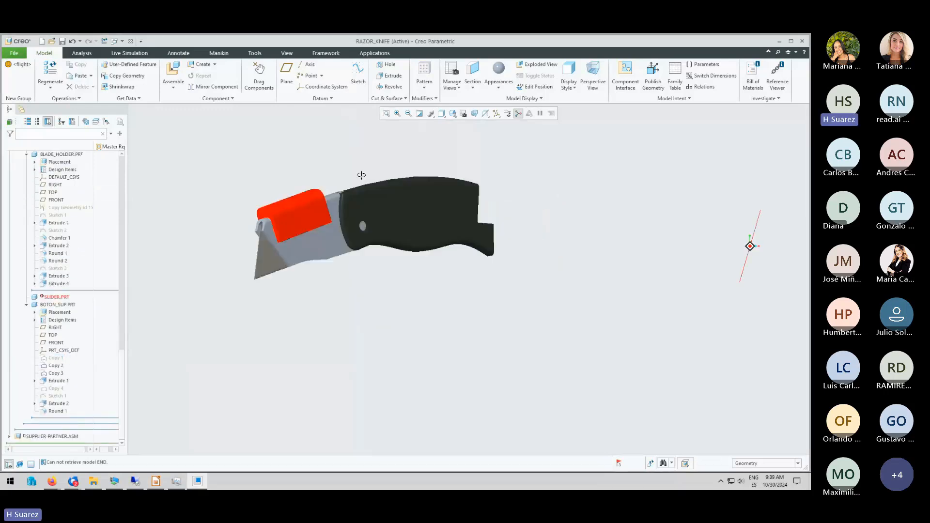
scroll(291, 189, "down", 3)
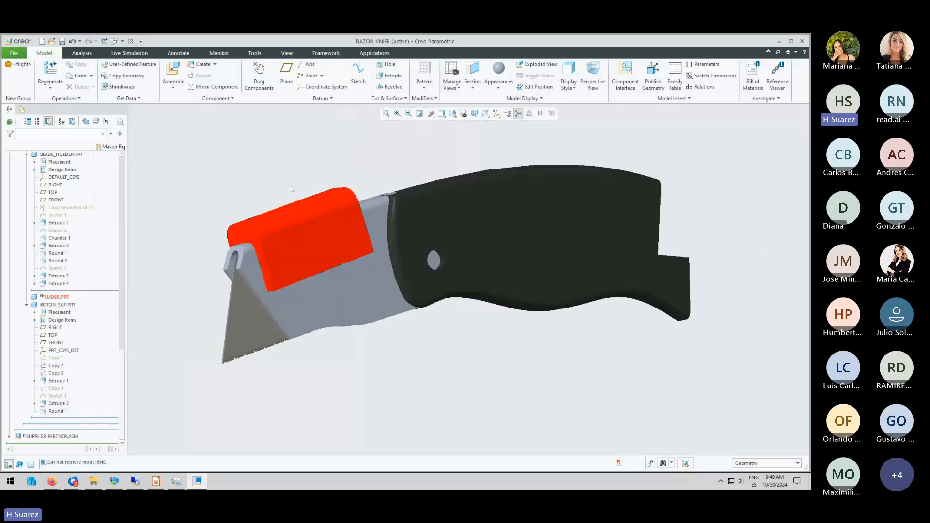
scroll(290, 188, "up", 3)
middle_click_drag(290, 189, 328, 195)
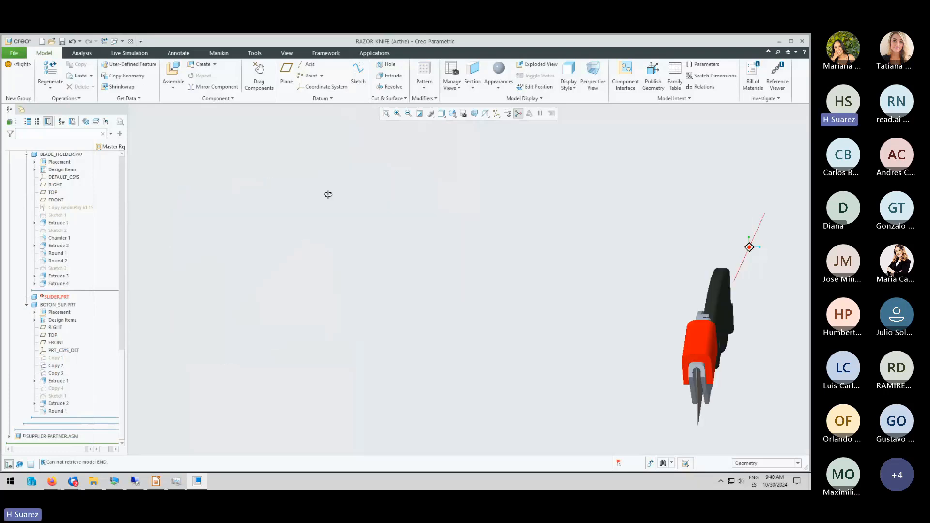
key("ctrl+d")
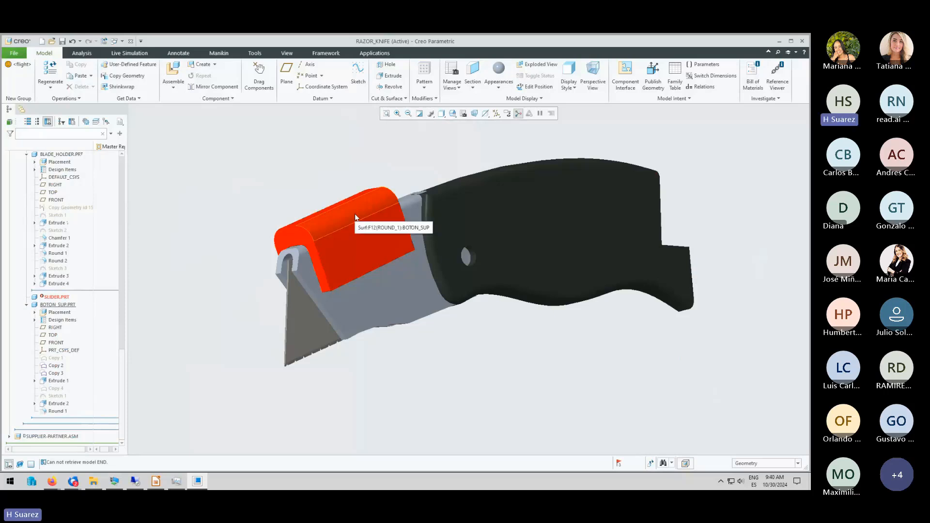
left_click(442, 114)
left_click(377, 132)
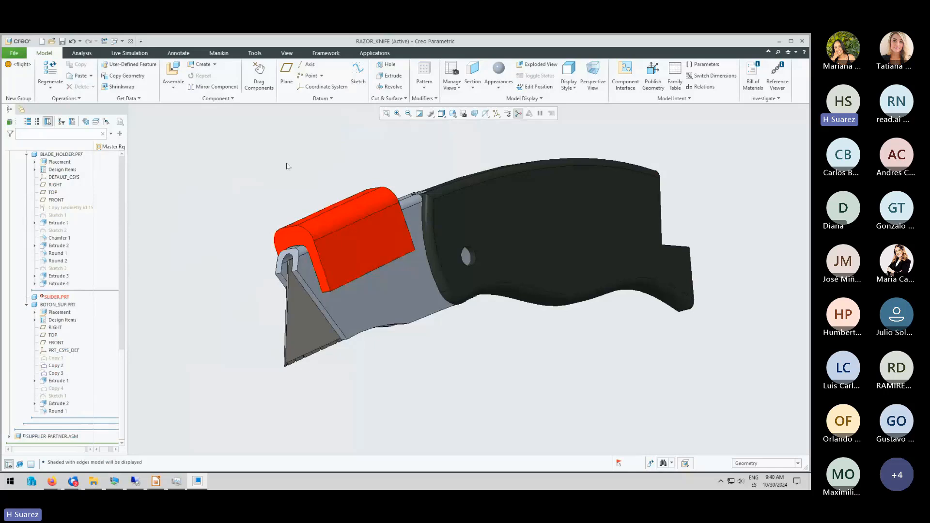
middle_click_drag(373, 228, 382, 237)
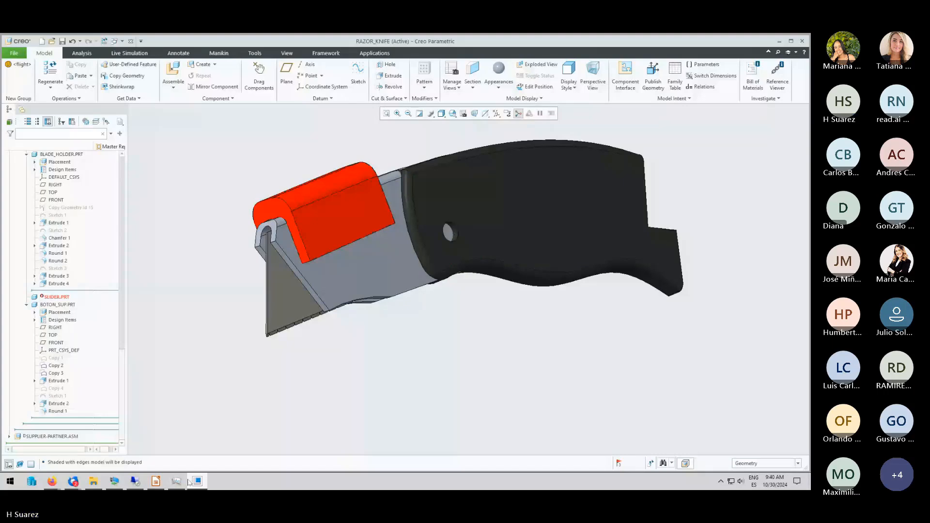
Switch to the Creo AAX presentation in LibreOffice Impress and advance its slide show to the business growth opportunities slide.
left_click(155, 481)
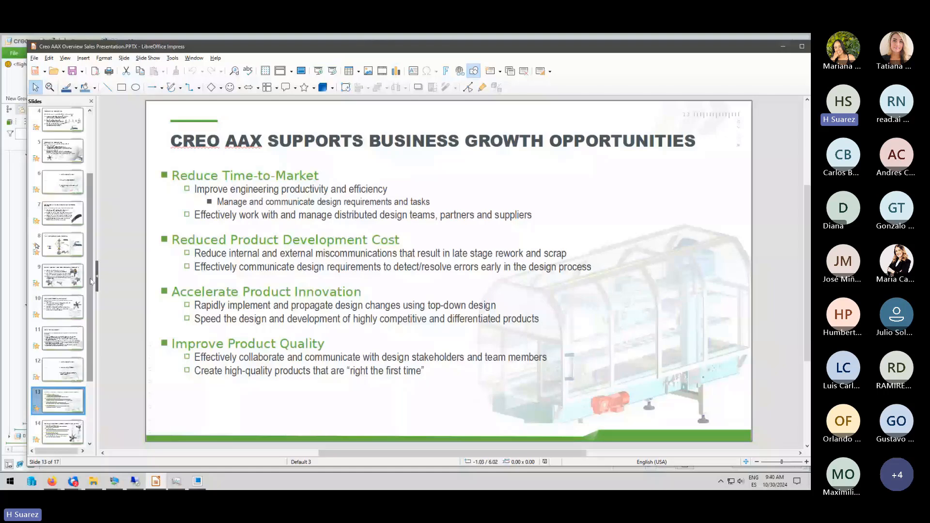
key("alt+Tab")
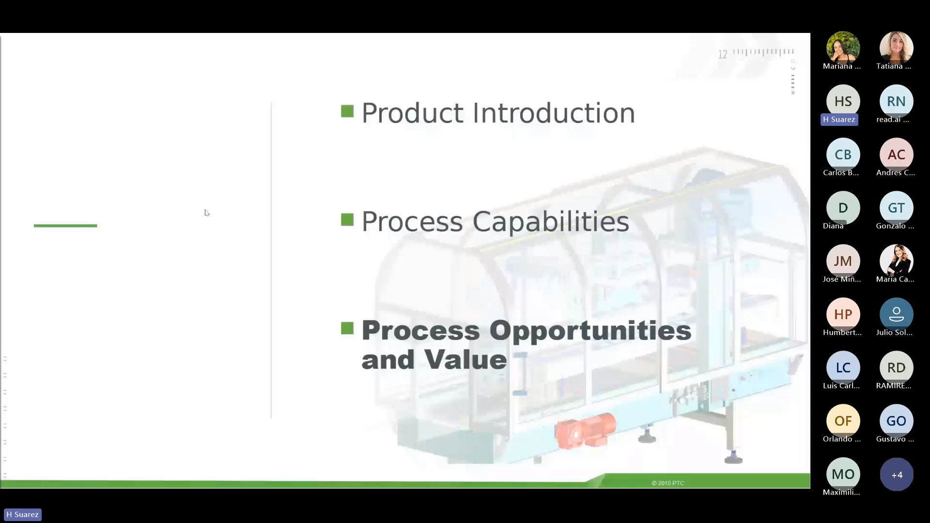
left_click(207, 214)
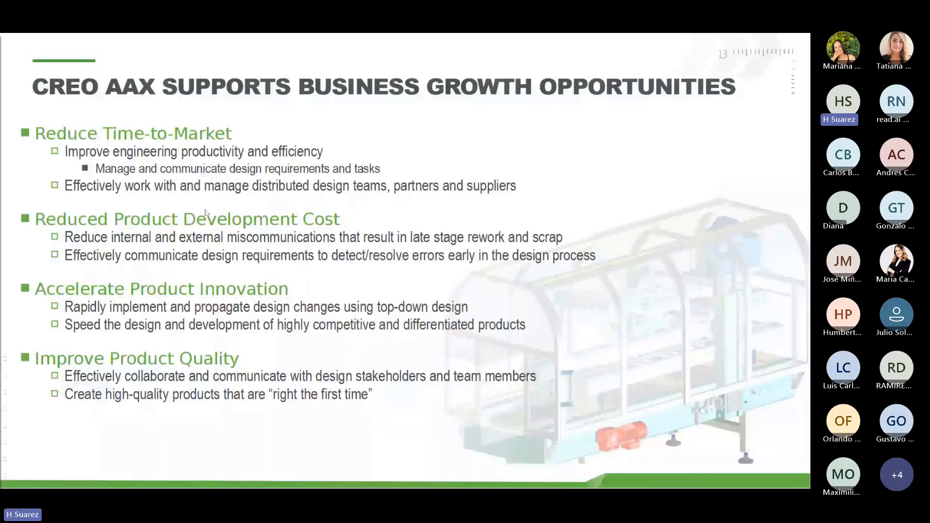
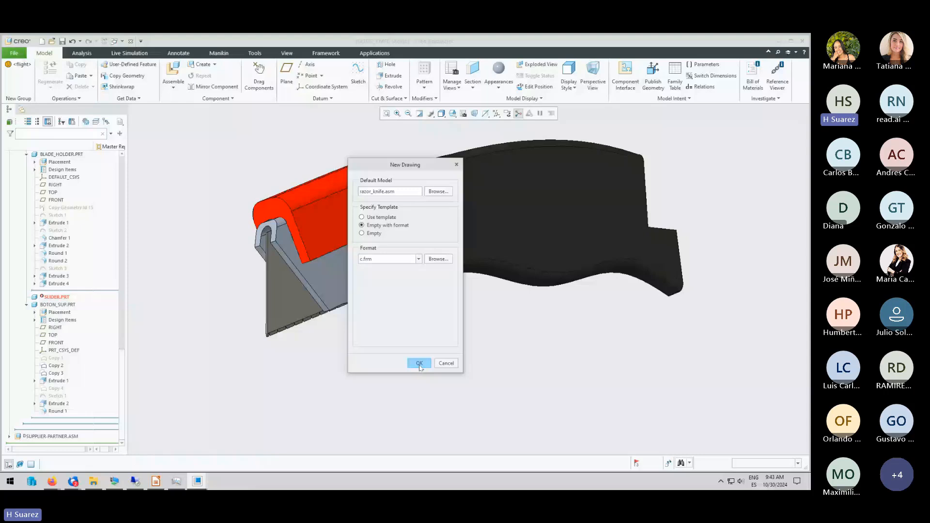
Create an empty drawing of razor_knife.asm with the c.frm format and place a general view with no combined state.
left_click(419, 363)
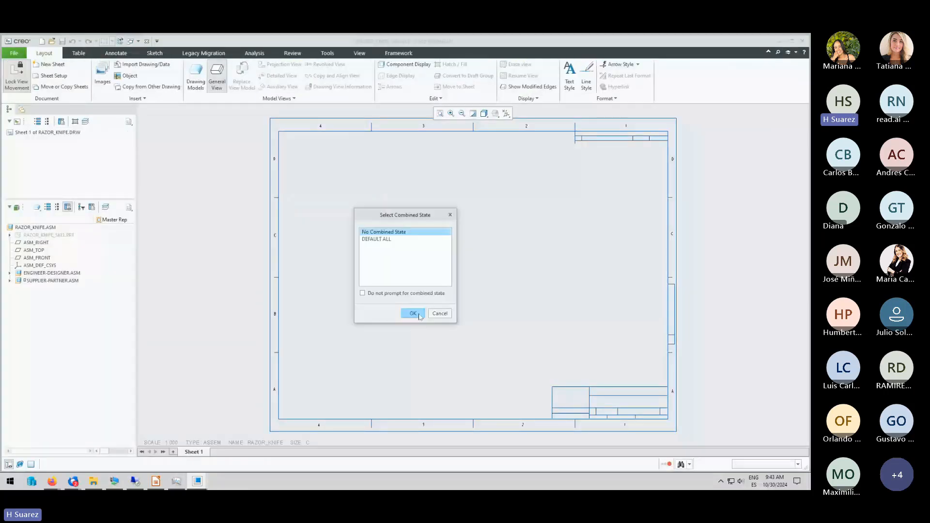
left_click(413, 314)
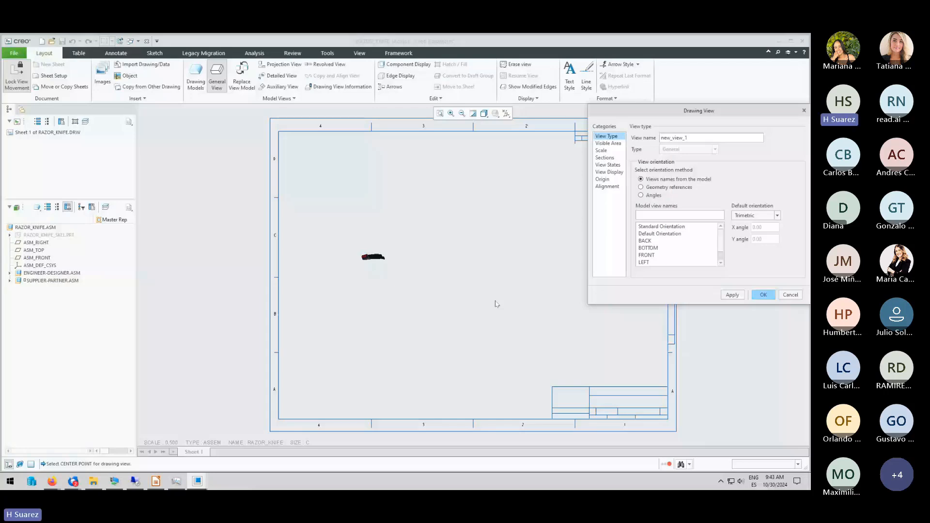
key("Return")
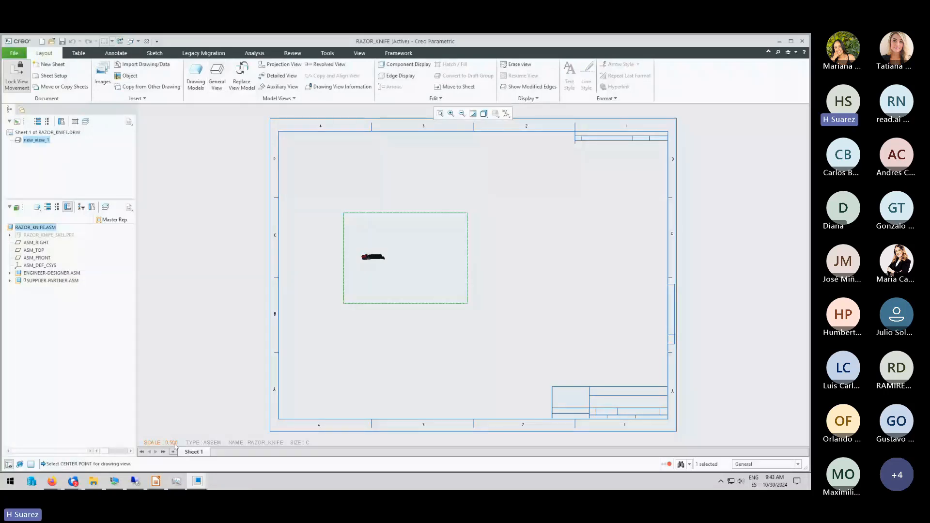
Set the drawing sheet's scale to 5.
double_click(173, 443)
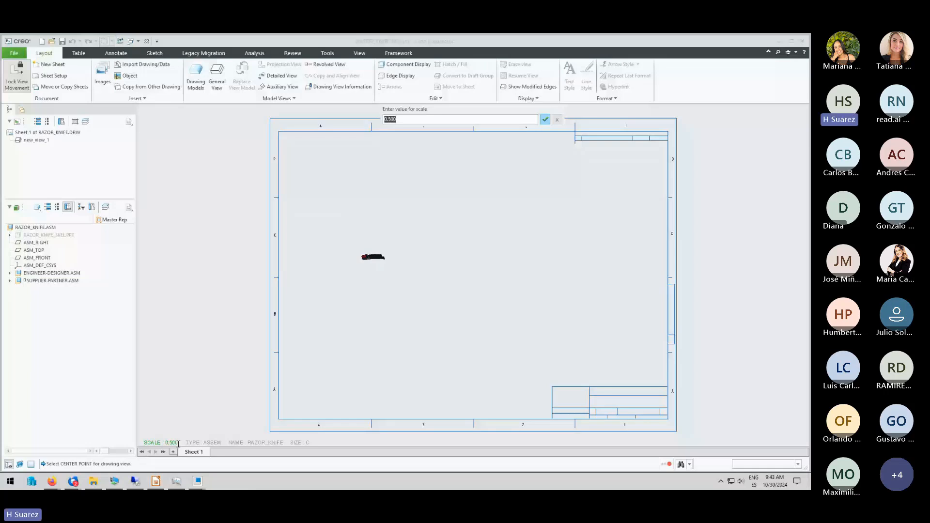
key("Return")
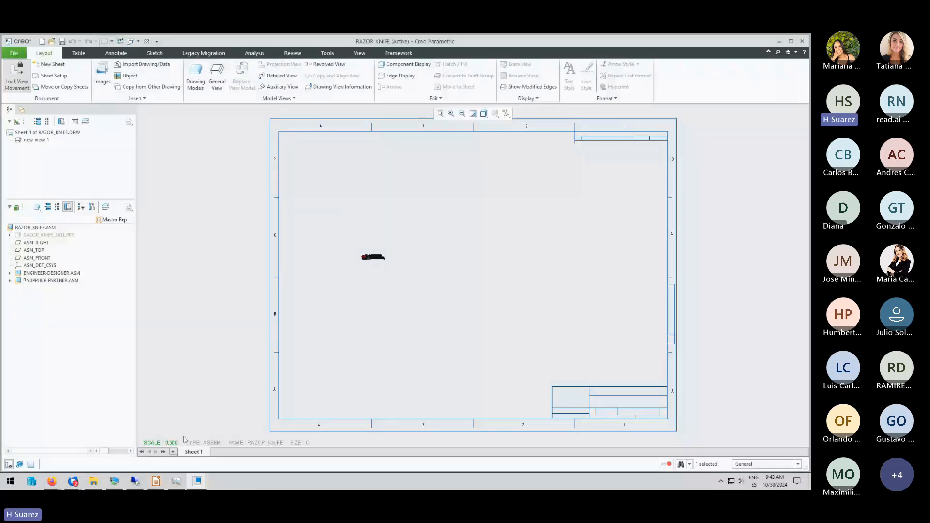
double_click(173, 443)
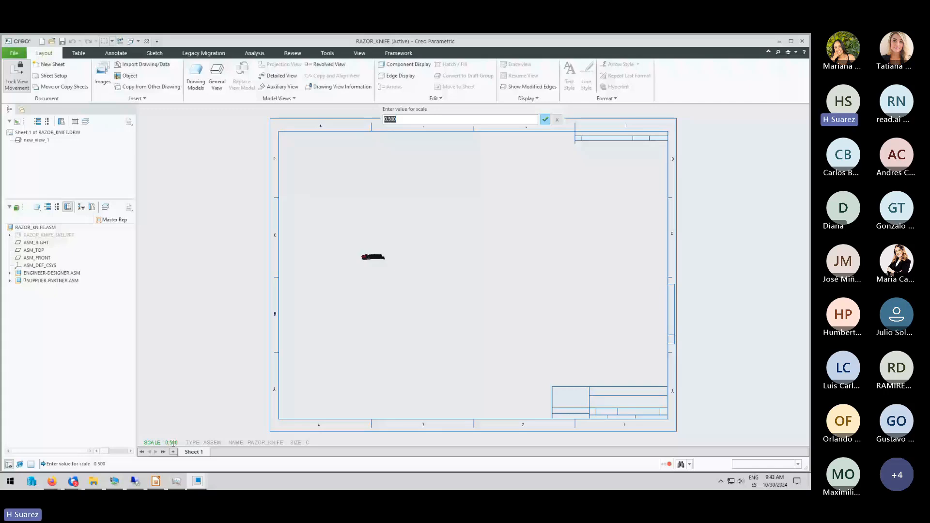
type("5")
key("Return")
left_click(209, 226)
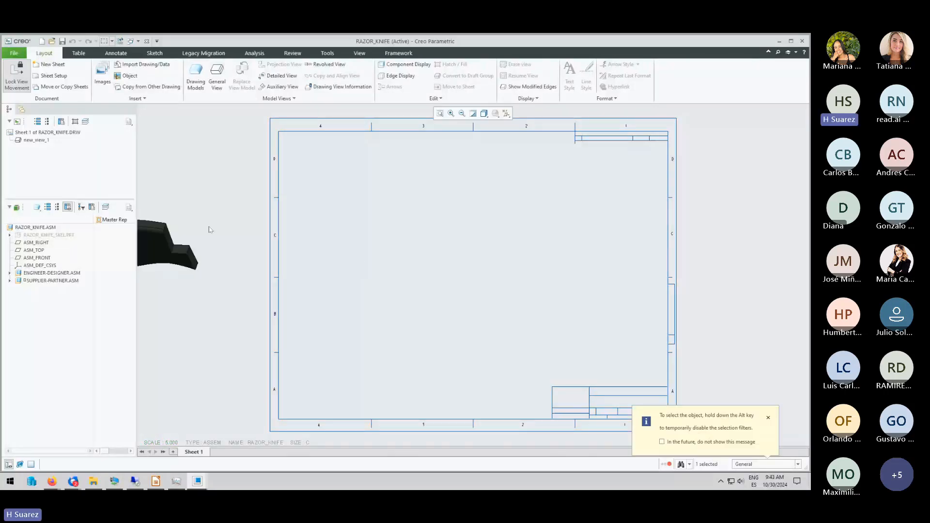
scroll(348, 280, "up", 5)
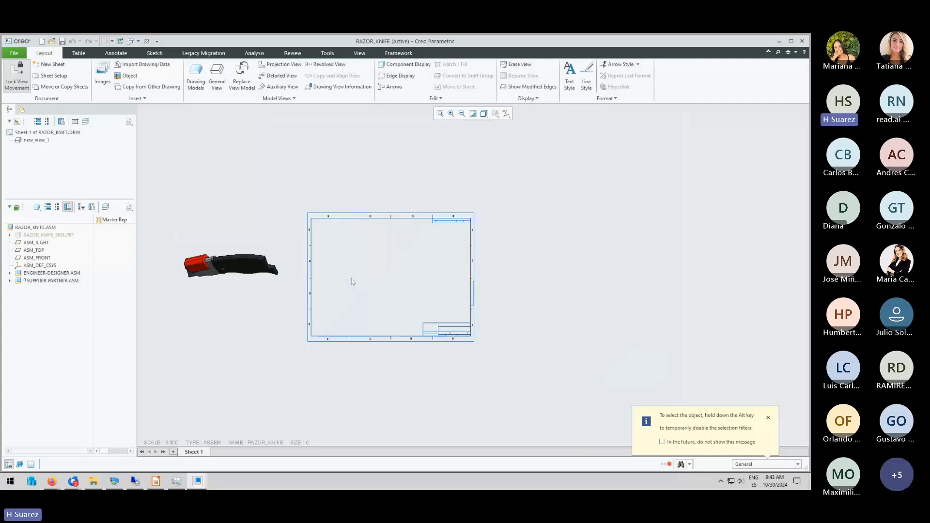
left_click(245, 265)
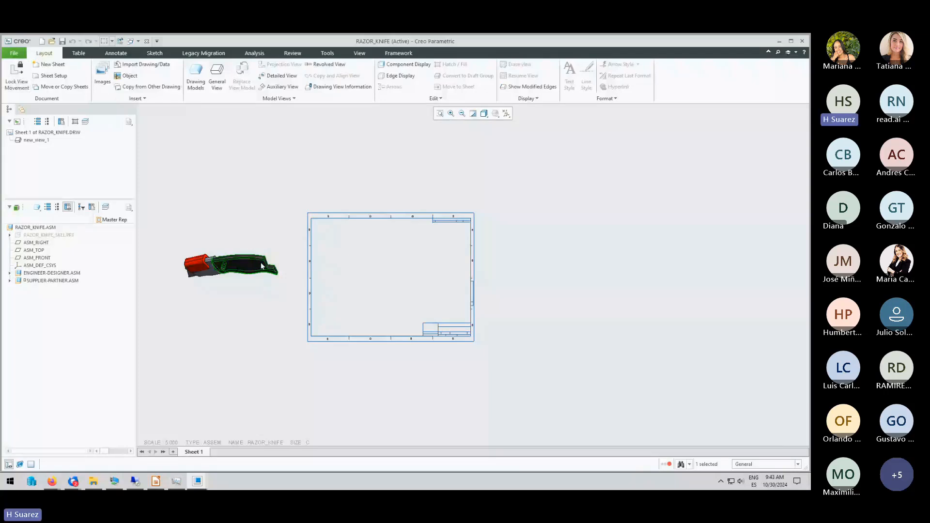
left_click(262, 265)
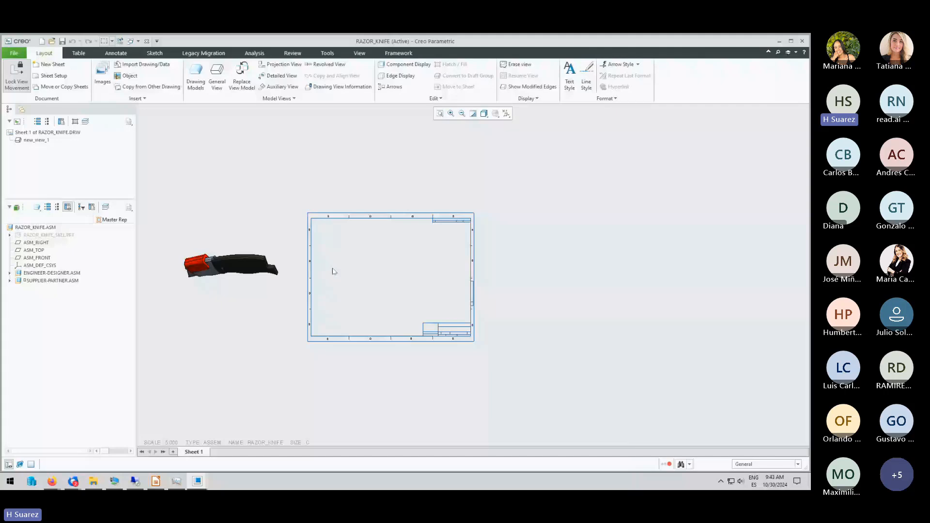
scroll(390, 257, "down", 2)
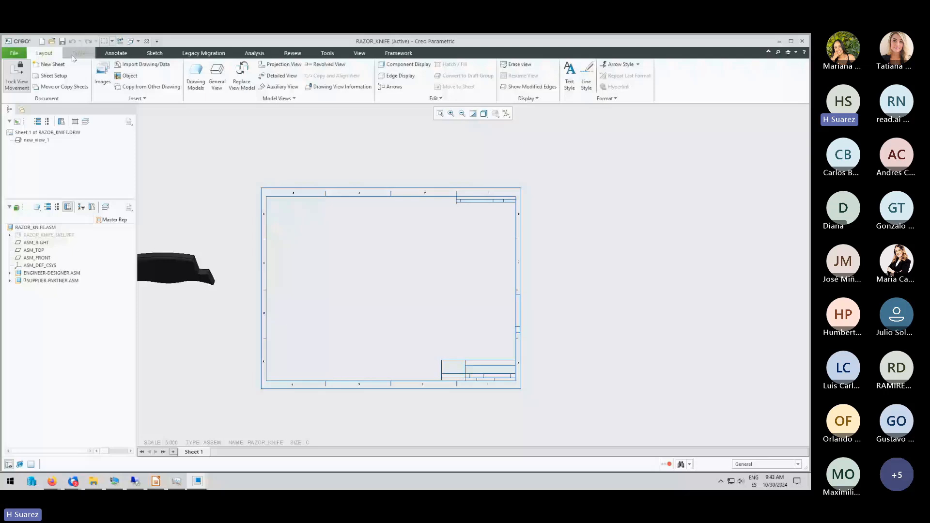
Place a quick BOM table with item number, part number, quantity, description and notes columns at a free point on the sheet.
left_click(77, 53)
left_click(11, 78)
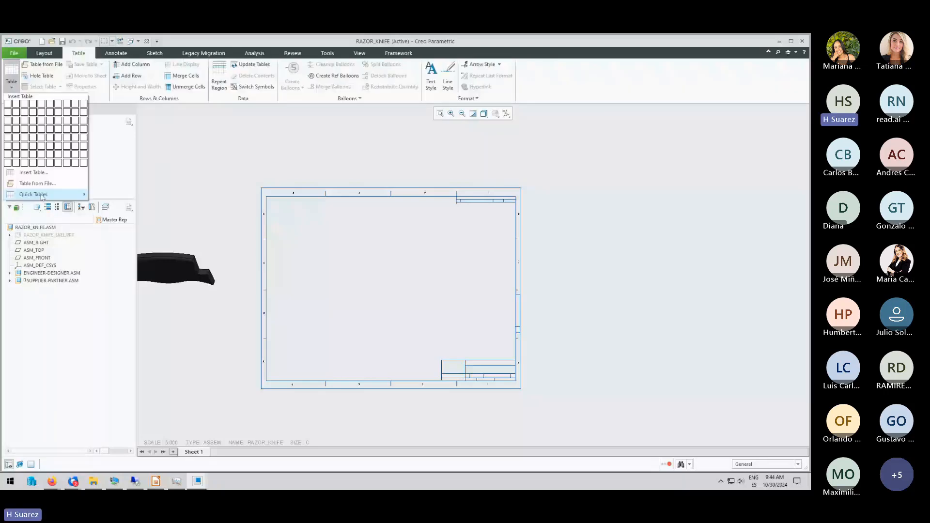
mouse_move(41, 196)
left_click(167, 332)
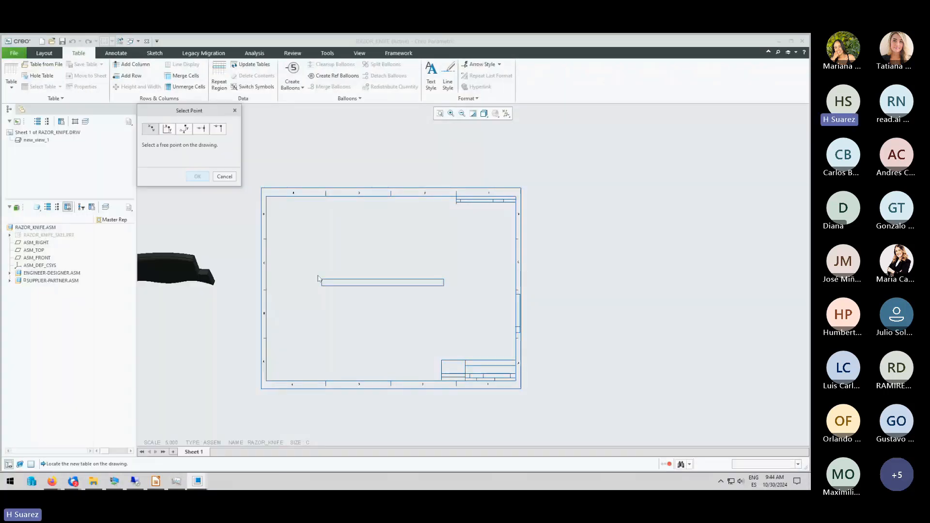
left_click(318, 279)
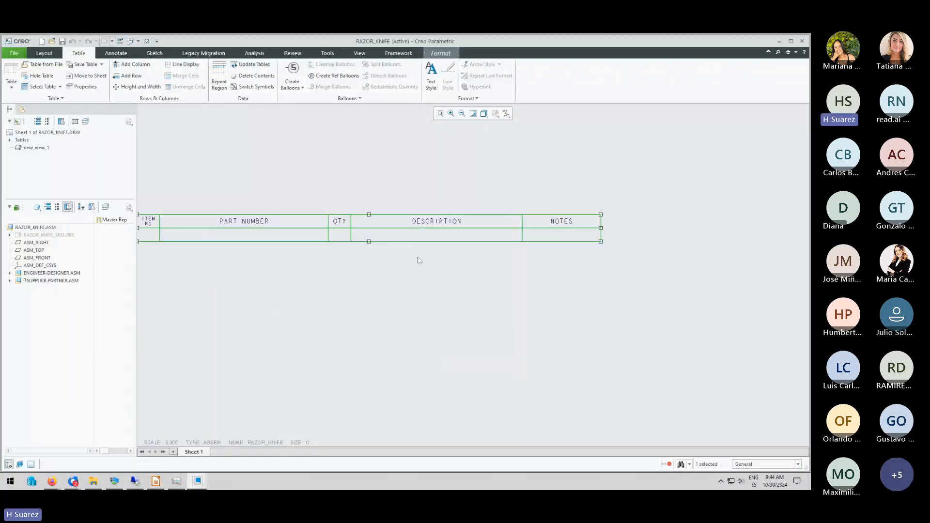
scroll(419, 260, "up", 3)
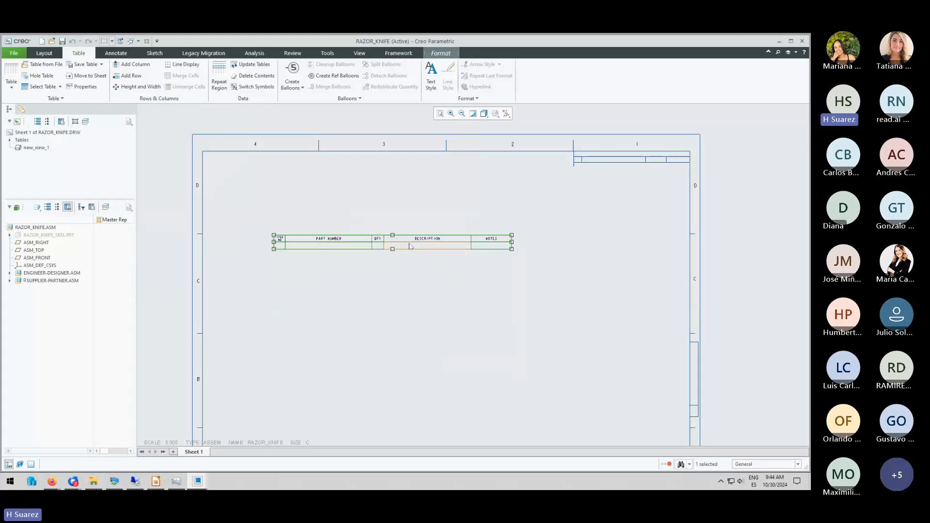
scroll(410, 246, "down", 3)
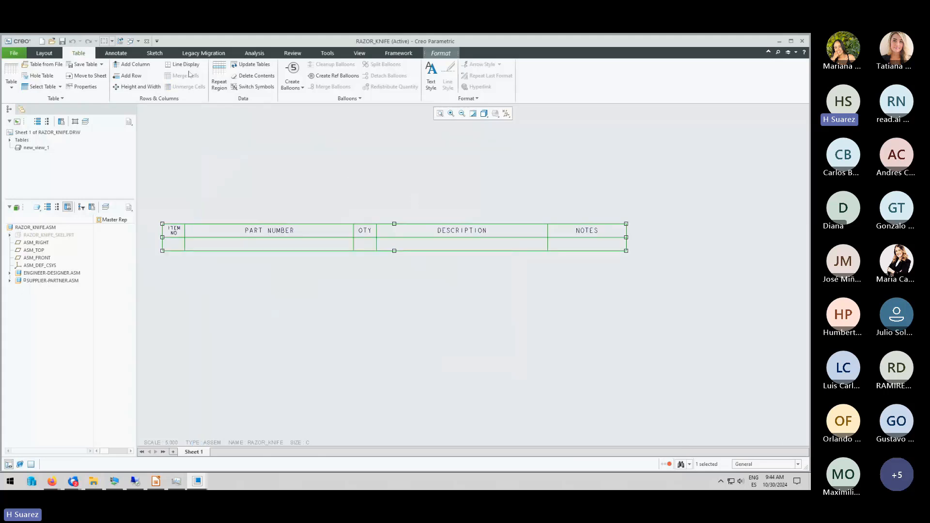
Insert a 4x2 table on the sheet below the BOM quick table.
left_click(12, 80)
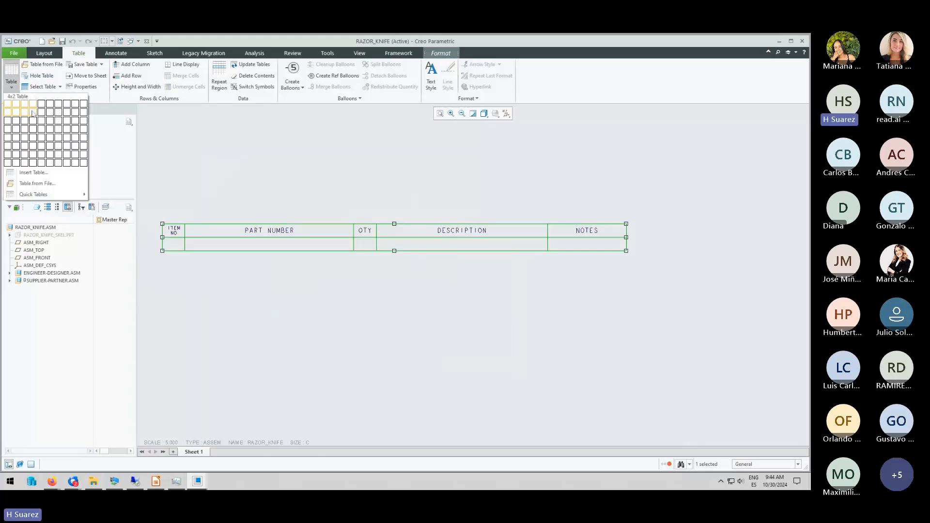
left_click(32, 112)
left_click(196, 289)
scroll(237, 321, "up", 1)
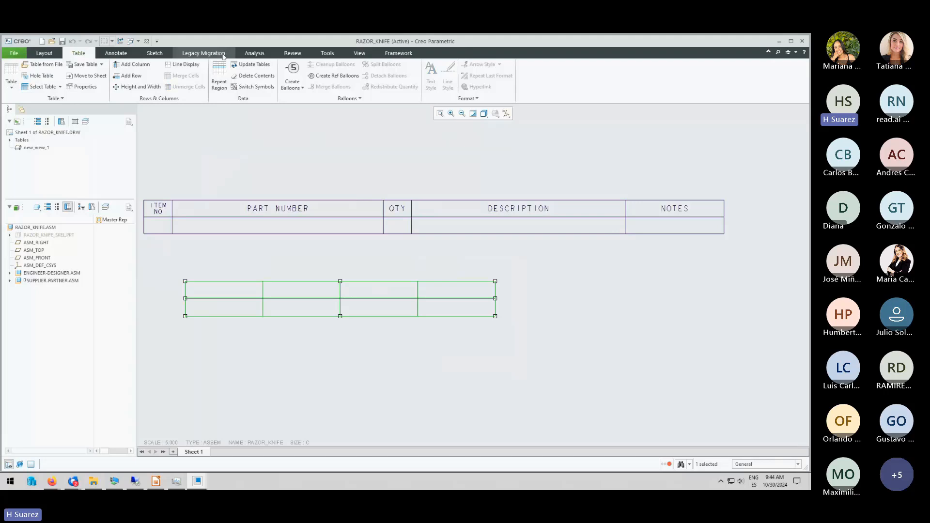
Add a simple repeat region across the second row of the 4x2 table.
left_click(219, 77)
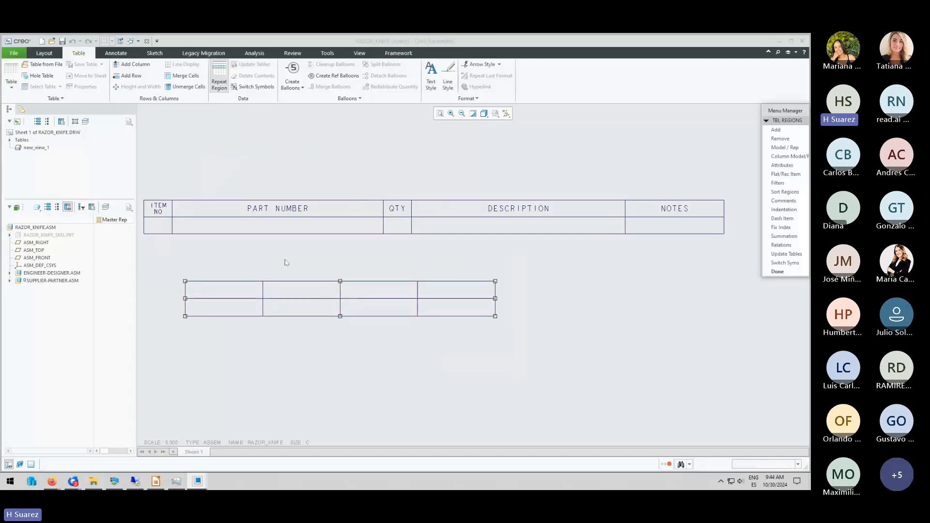
left_click(776, 130)
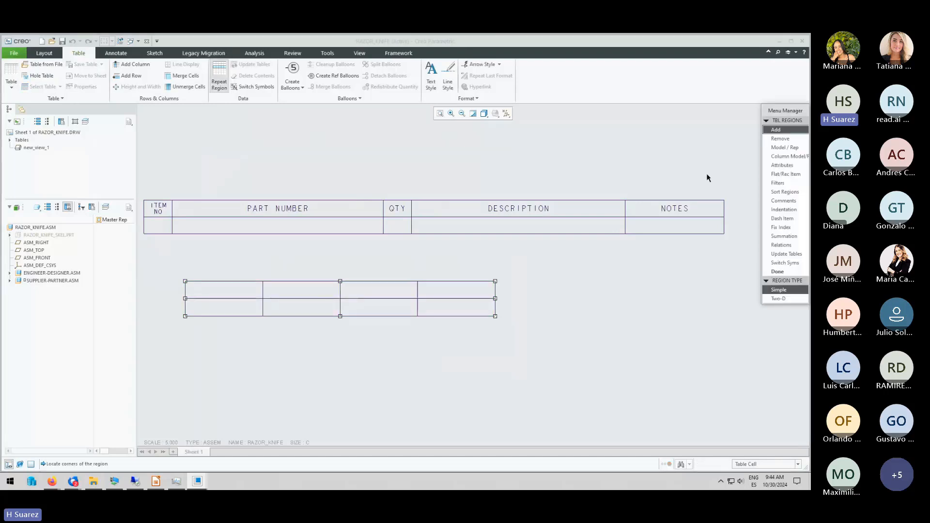
left_click(242, 312)
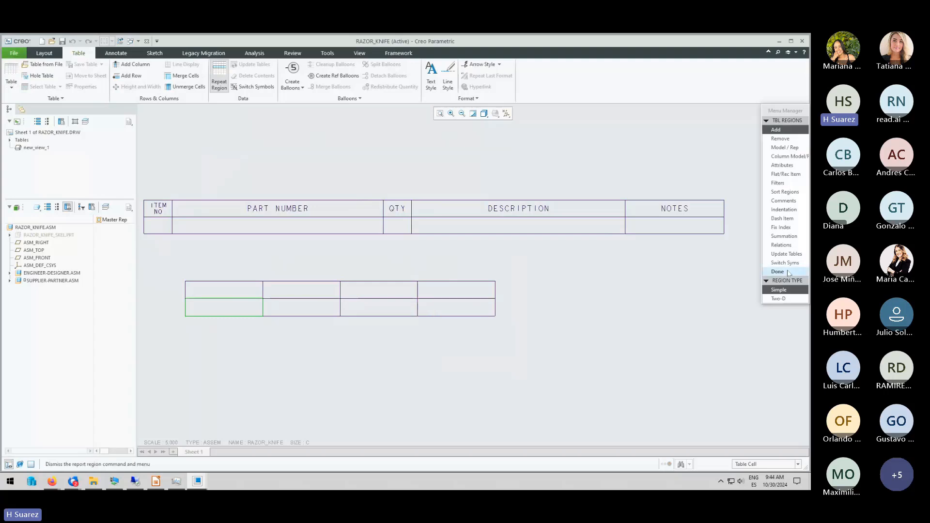
left_click(778, 271)
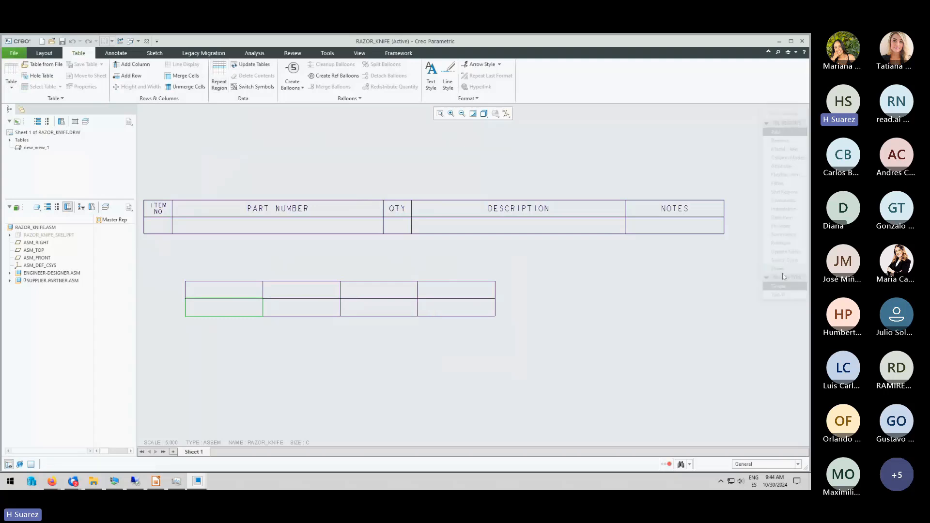
Assign the report symbols rpt.index, asm.mbr.name and rpt.qty to the first three cells of the repeat region.
double_click(215, 315)
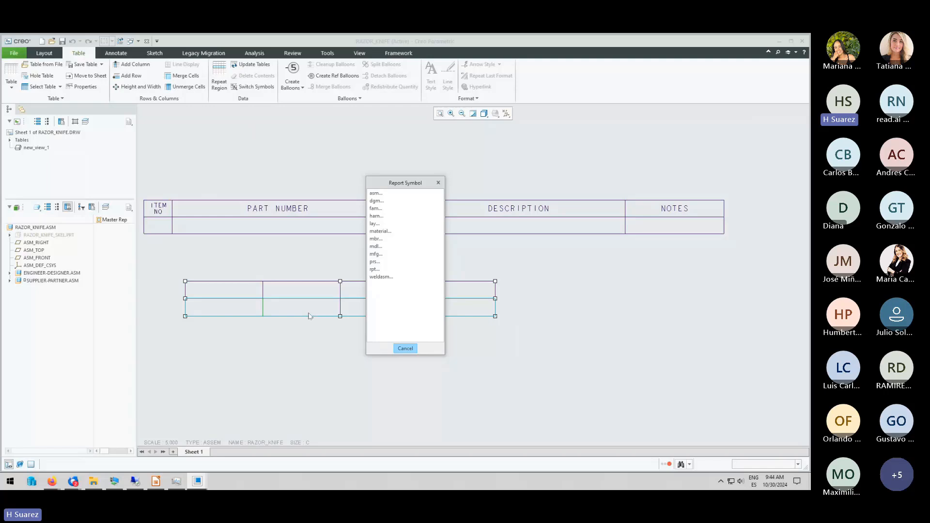
left_click(375, 269)
left_click(376, 201)
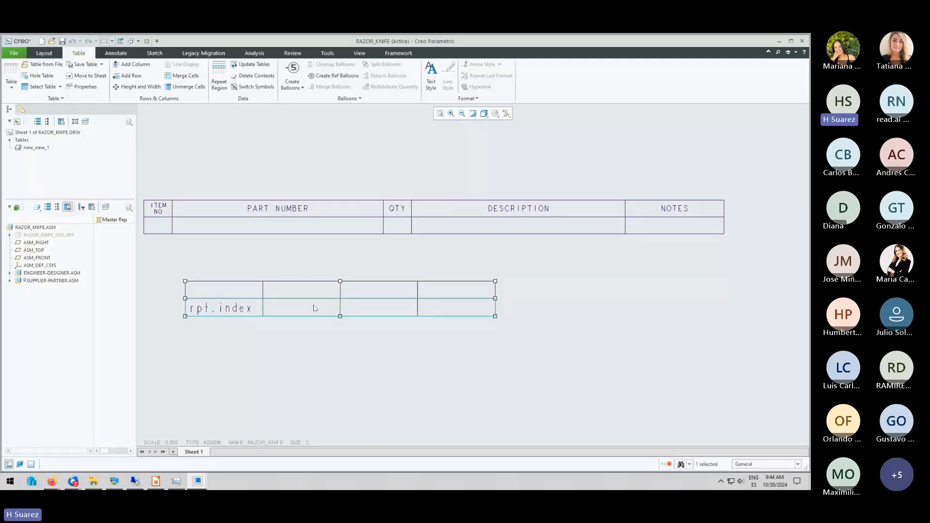
double_click(315, 308)
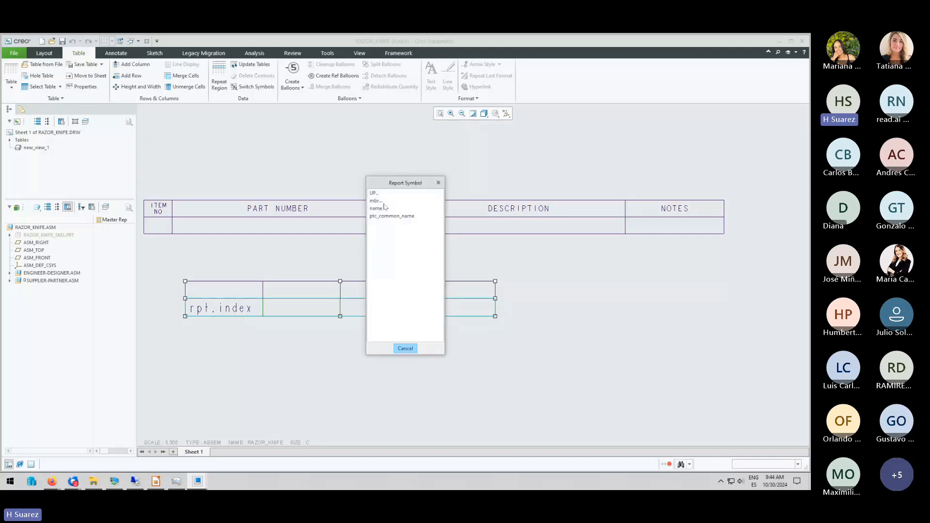
left_click(382, 201)
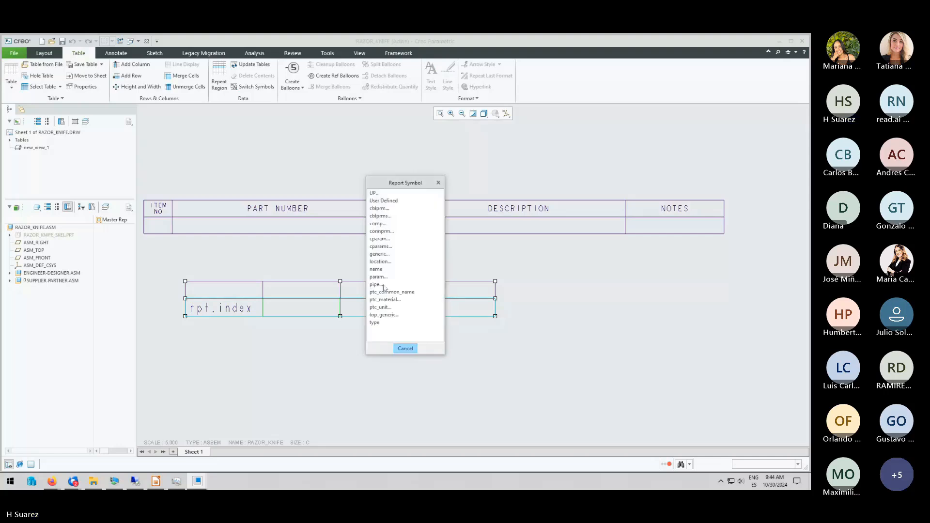
left_click(376, 270)
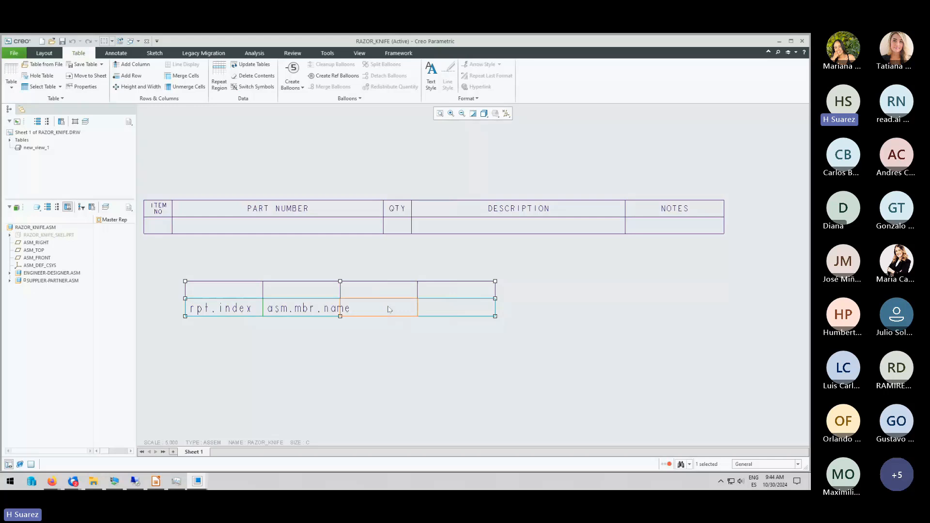
double_click(390, 309)
left_click(377, 269)
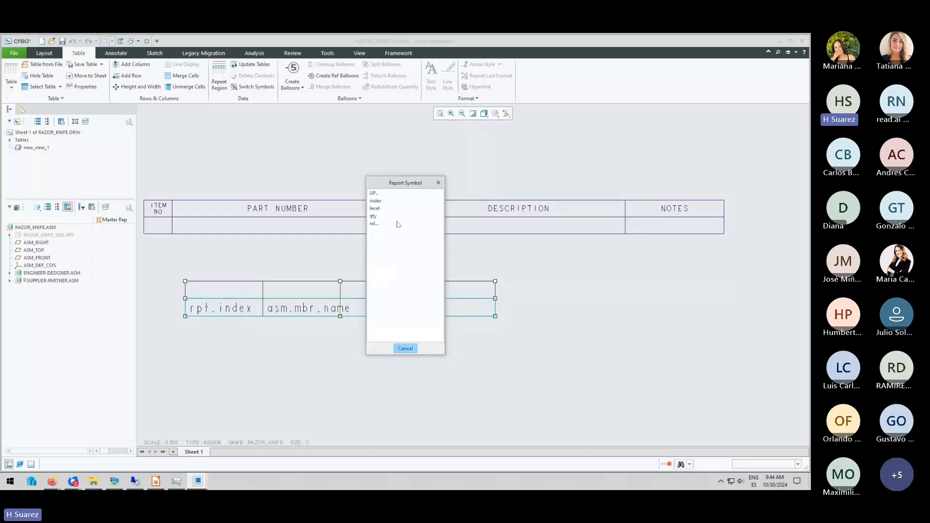
left_click(373, 216)
left_click(325, 182)
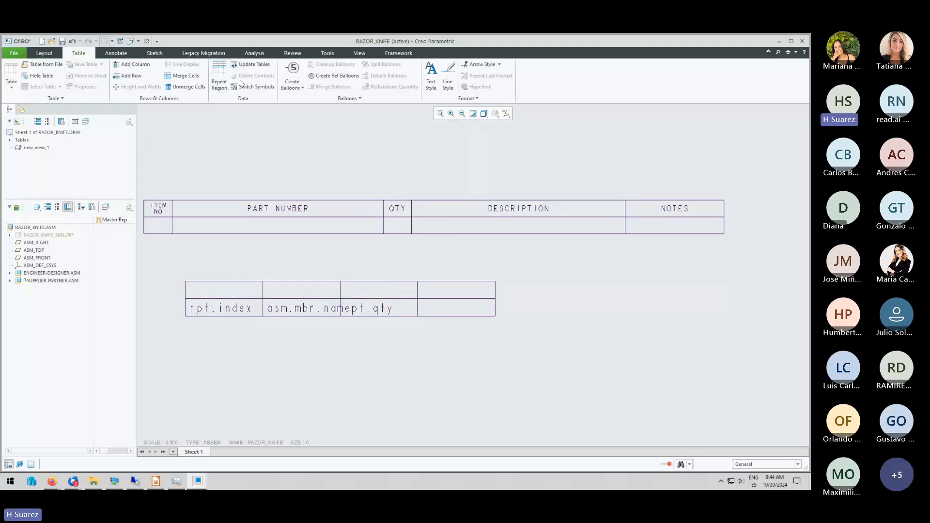
Fill the lower table with the assembly data and set its repeat region's attributes to Recursive.
left_click(241, 85)
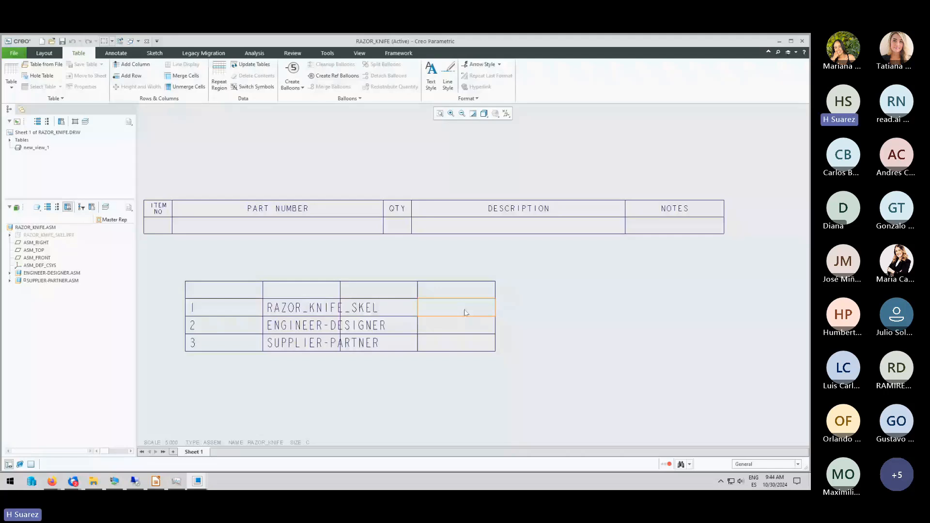
left_click(465, 313)
left_click(221, 77)
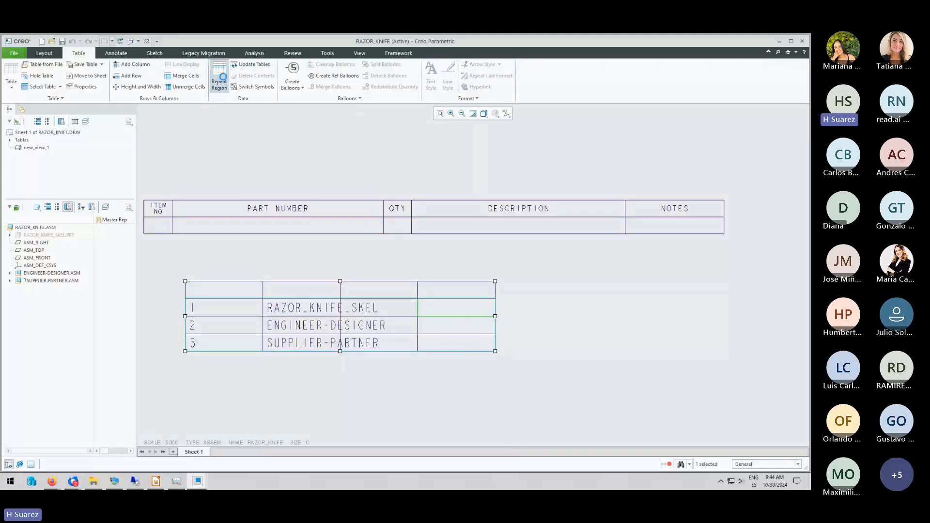
left_click(794, 166)
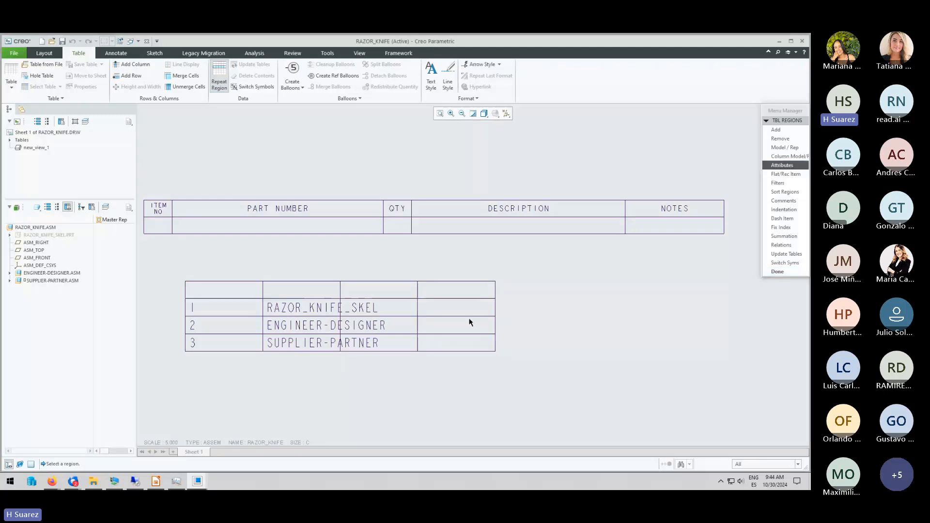
left_click(469, 322)
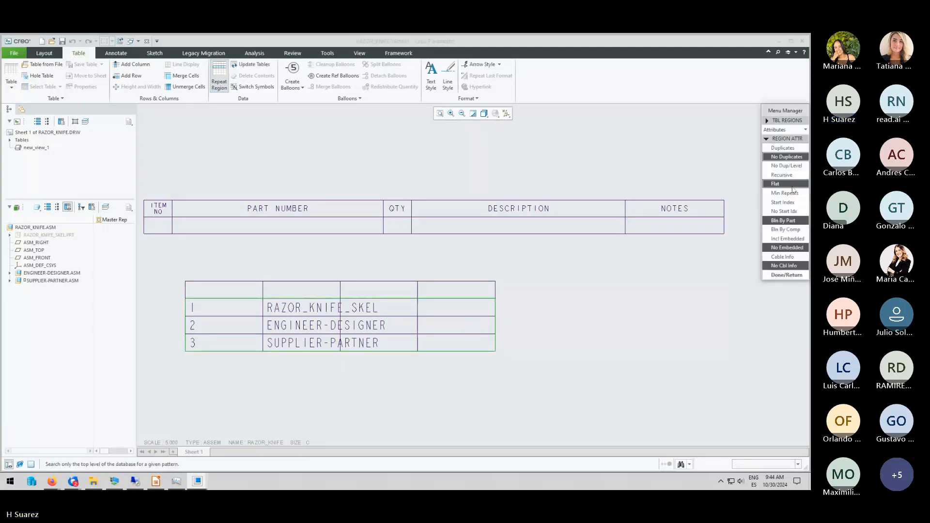
left_click(782, 174)
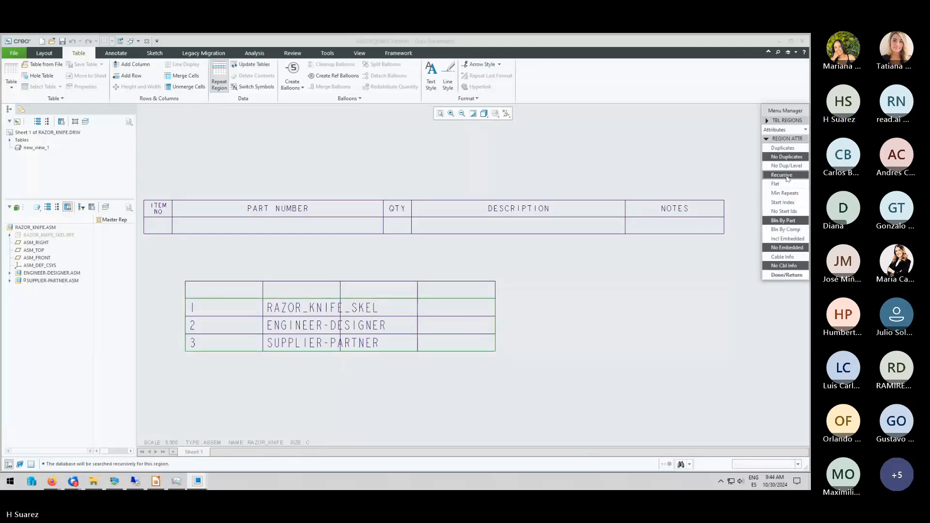
left_click(789, 276)
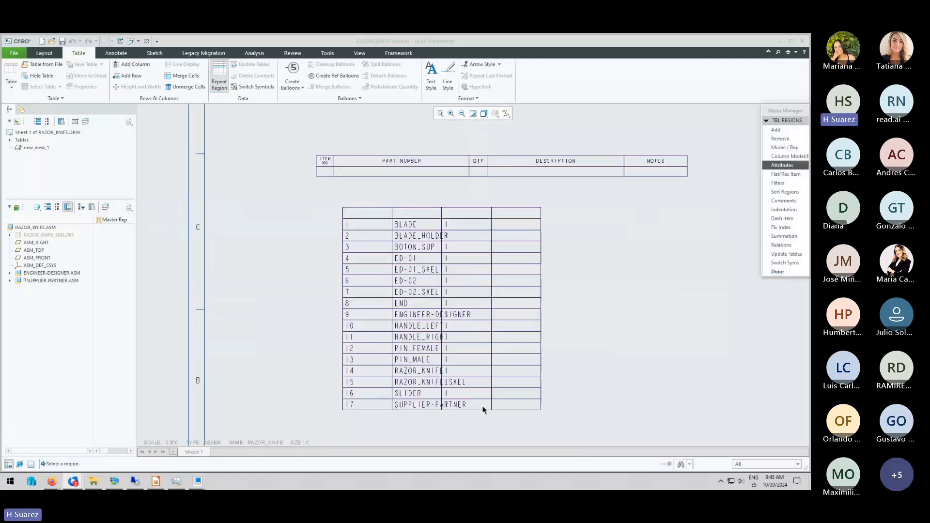
scroll(522, 379, "up", 3)
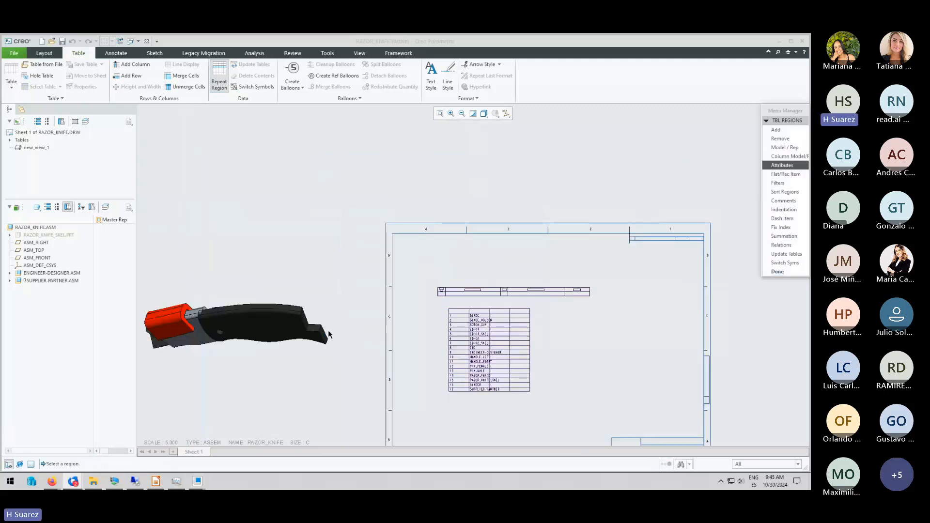
left_click(777, 271)
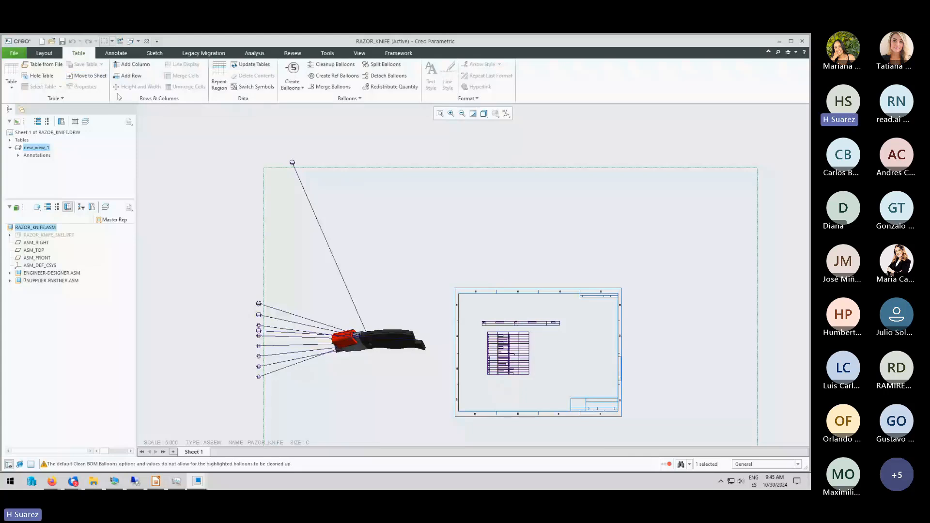
Move the ballooned knife view onto the drawing sheet and try to bring the outlying balloon above it closer.
mouse_move(411, 283)
left_mouse_down()
mouse_move(562, 307)
mouse_move(589, 329)
mouse_move(596, 306)
left_mouse_up()
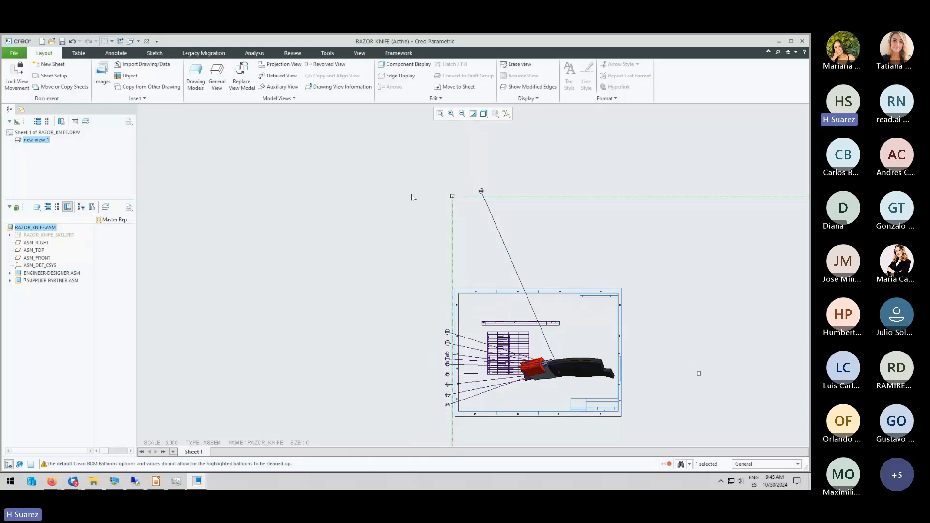
left_click(412, 197)
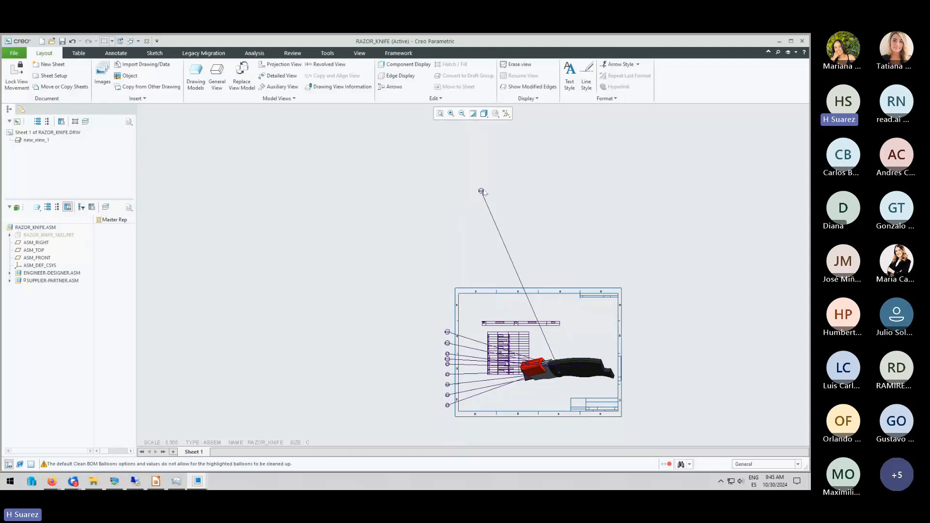
left_click_drag(481, 189, 522, 228)
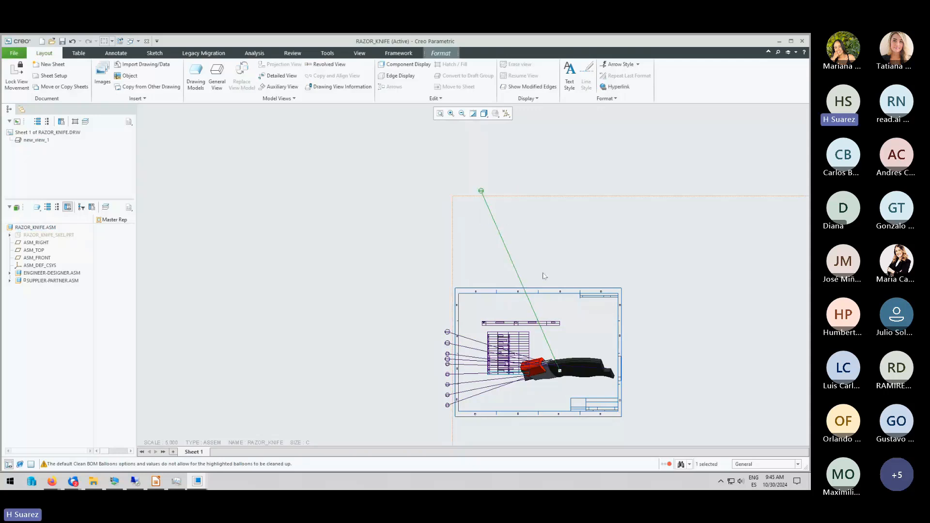
left_click(330, 245)
scroll(330, 246, "down", 3)
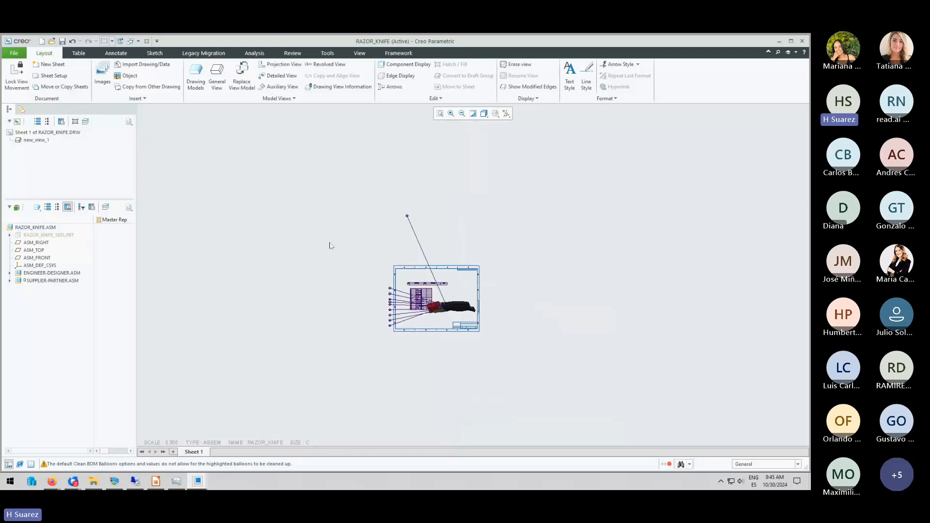
scroll(384, 288, "up", 5)
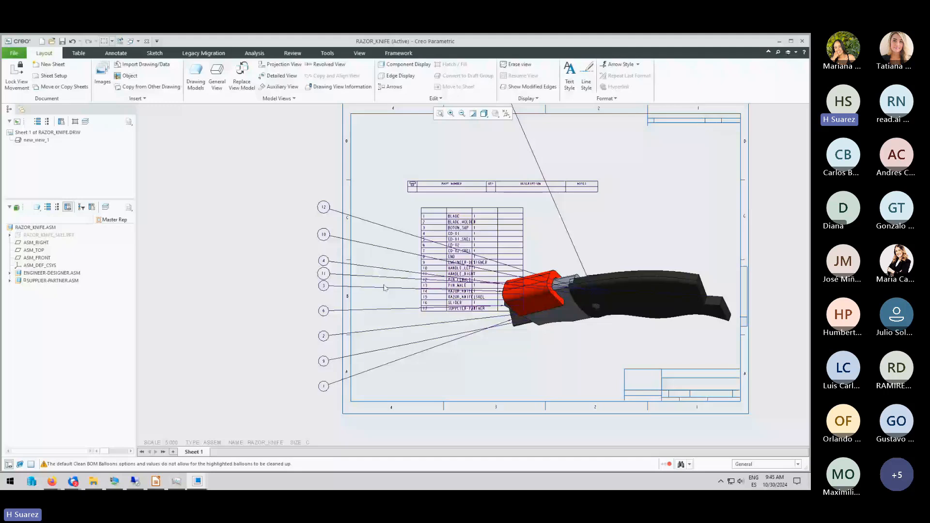
Move the parts list table to the sheet's upper-left corner and the empty header table to its upper-right area.
left_click_drag(321, 209, 383, 227)
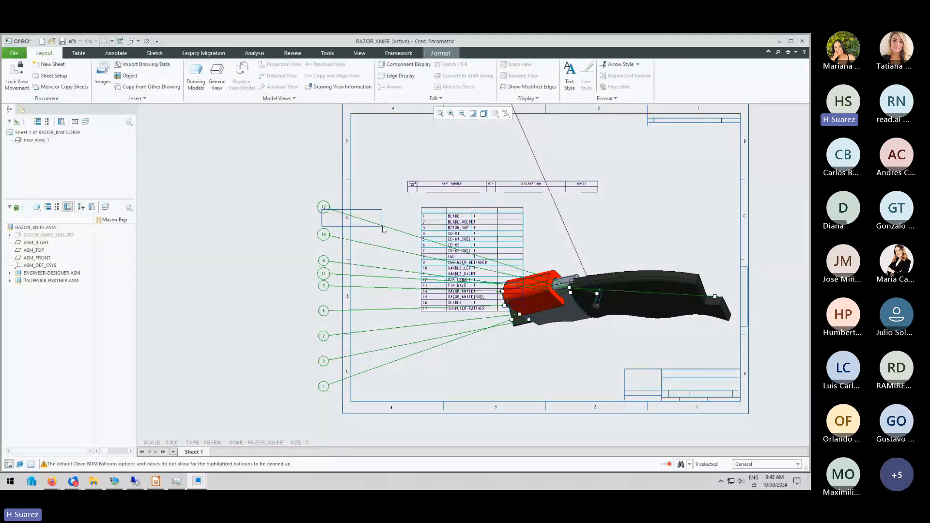
left_click(382, 230)
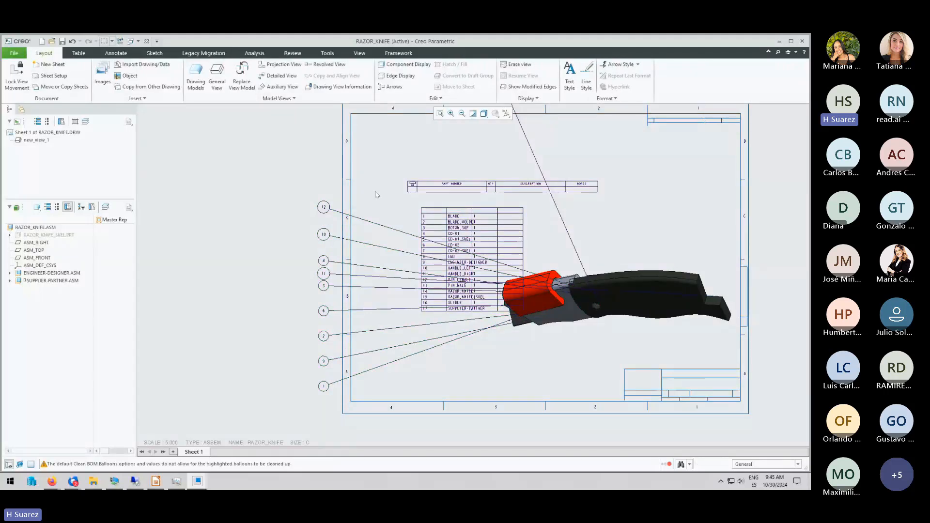
left_click(470, 219)
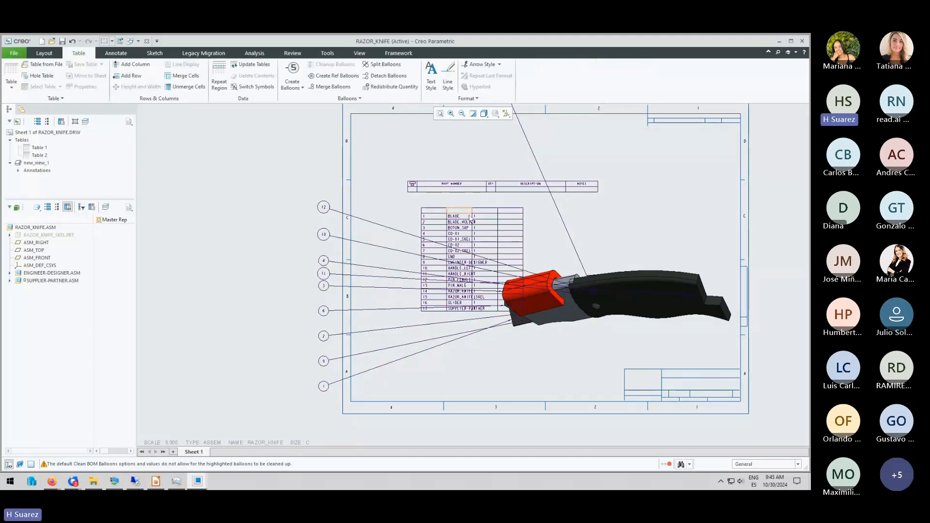
left_click(420, 211)
left_click_drag(420, 210, 378, 169)
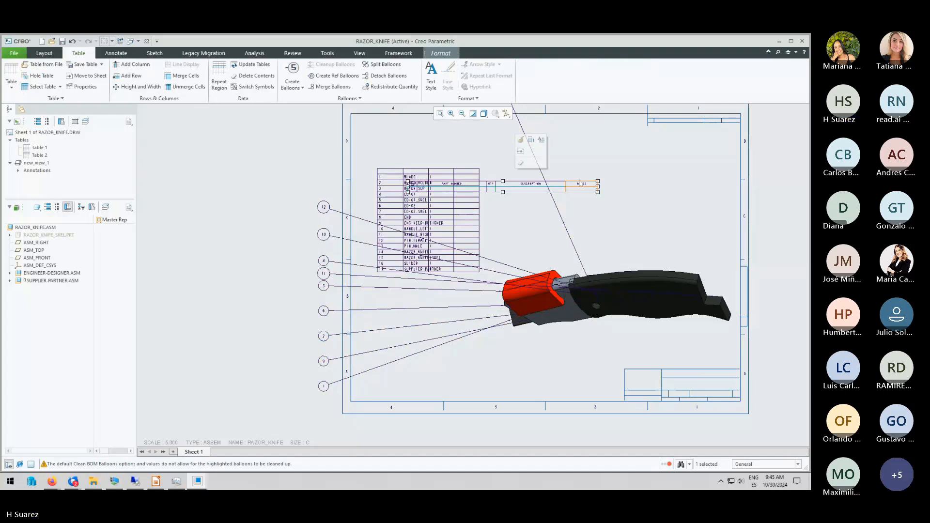
left_click_drag(599, 180, 712, 137)
left_click(377, 166)
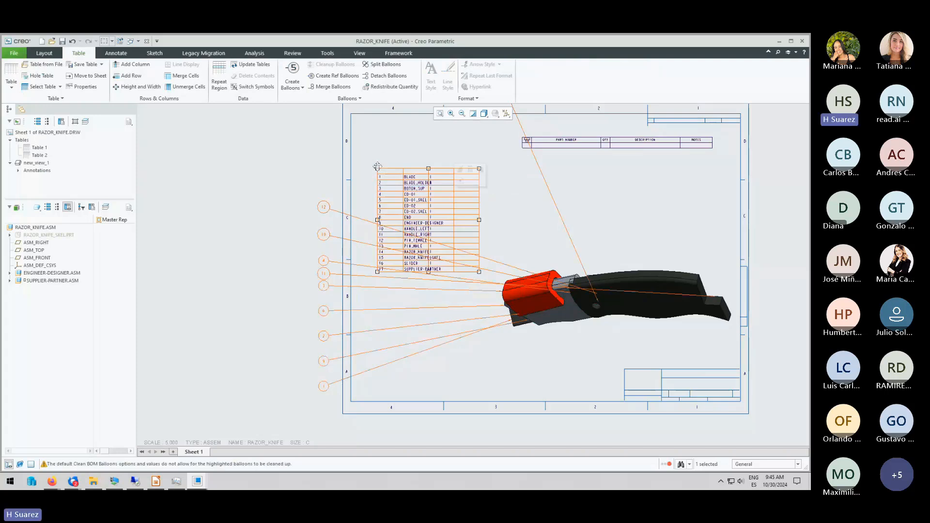
left_click_drag(378, 166, 380, 130)
Place balloon 12 just below the parts list and shift the column of remaining balloons inside the sheet border.
left_click(324, 207)
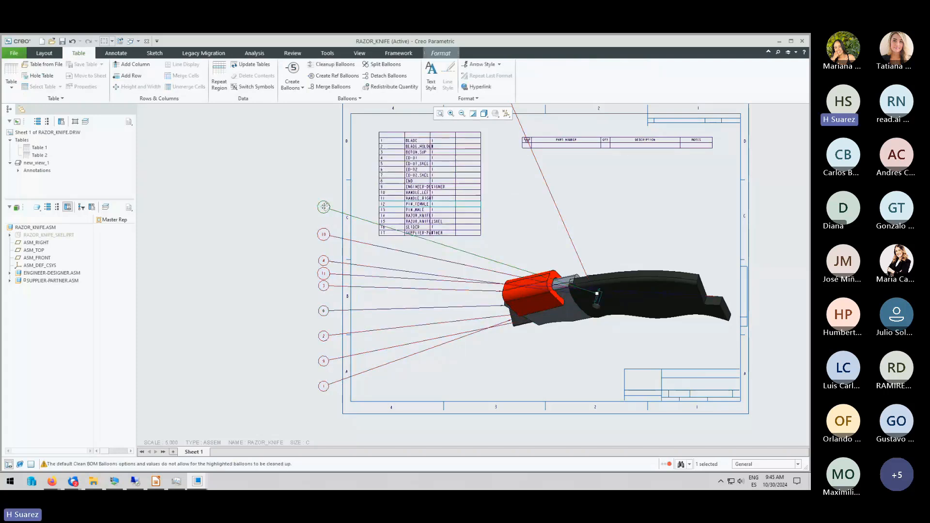
left_click_drag(324, 207, 454, 251)
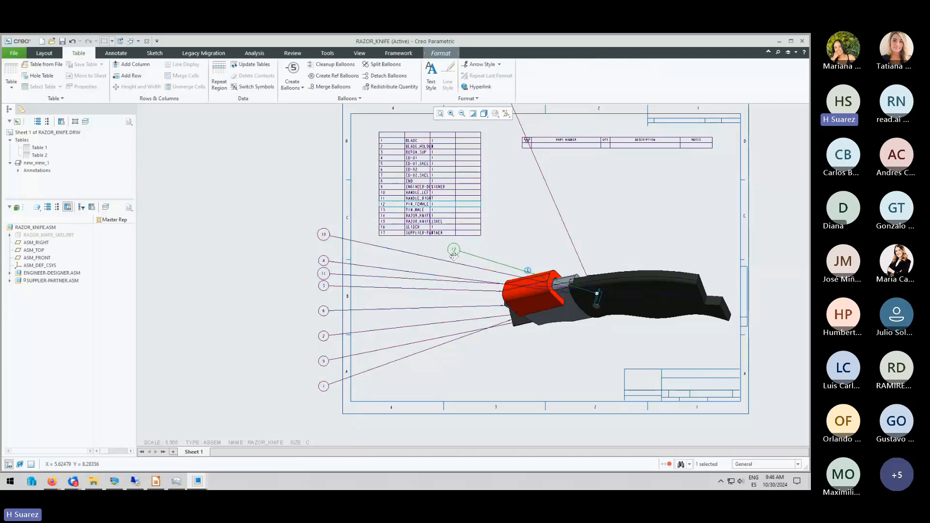
scroll(490, 295, "down", 1)
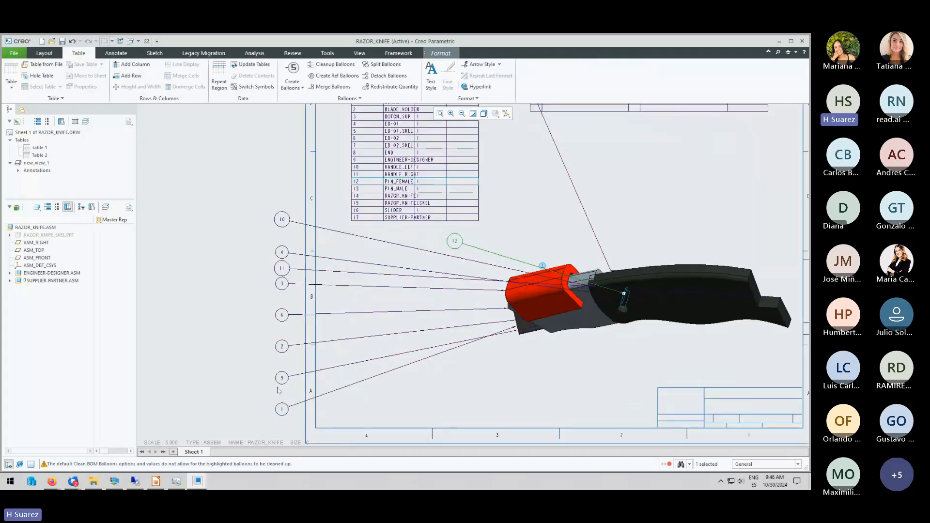
mouse_move(264, 424)
left_mouse_down()
mouse_move(300, 208)
mouse_move(380, 243)
mouse_move(368, 229)
left_mouse_up()
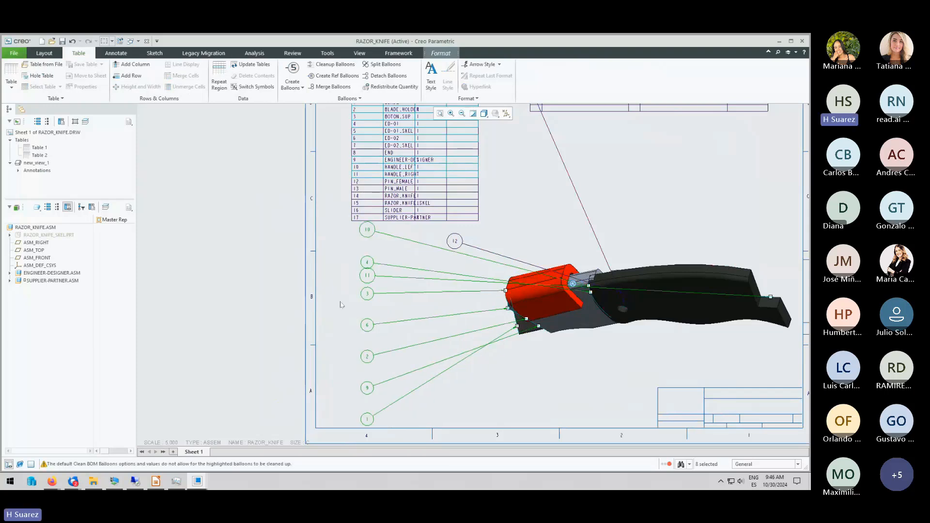
Try to bring the outlying balloon far above the sheet down onto the knife view.
scroll(341, 304, "up", 6)
scroll(384, 279, "up", 1)
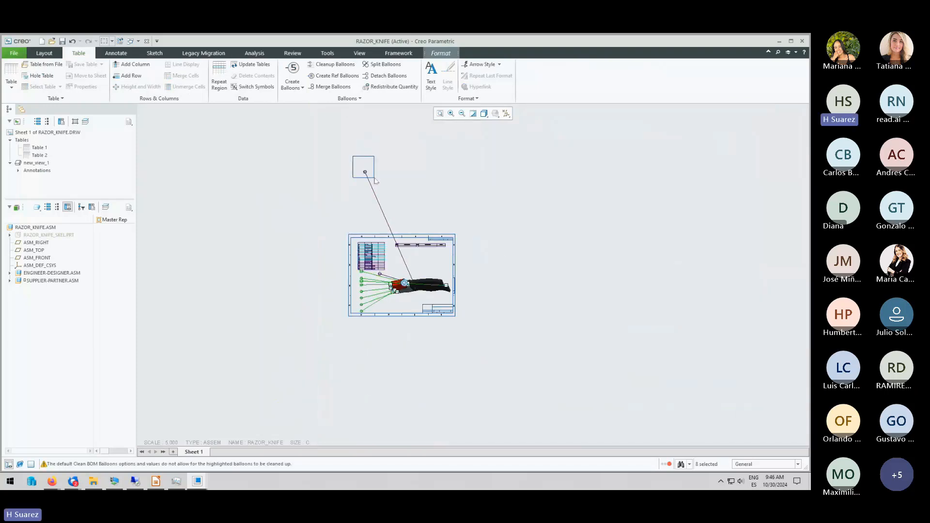
left_click(365, 173)
left_click_drag(366, 173, 416, 286)
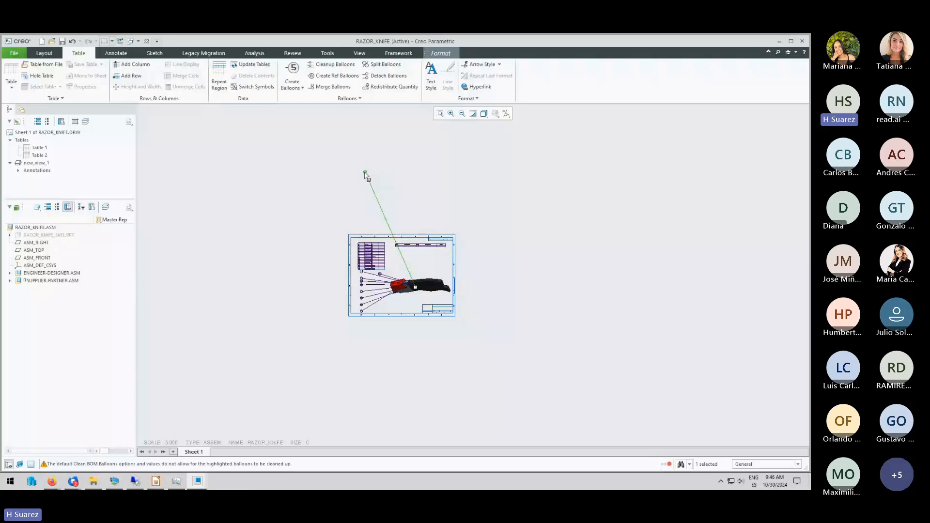
left_click(366, 168)
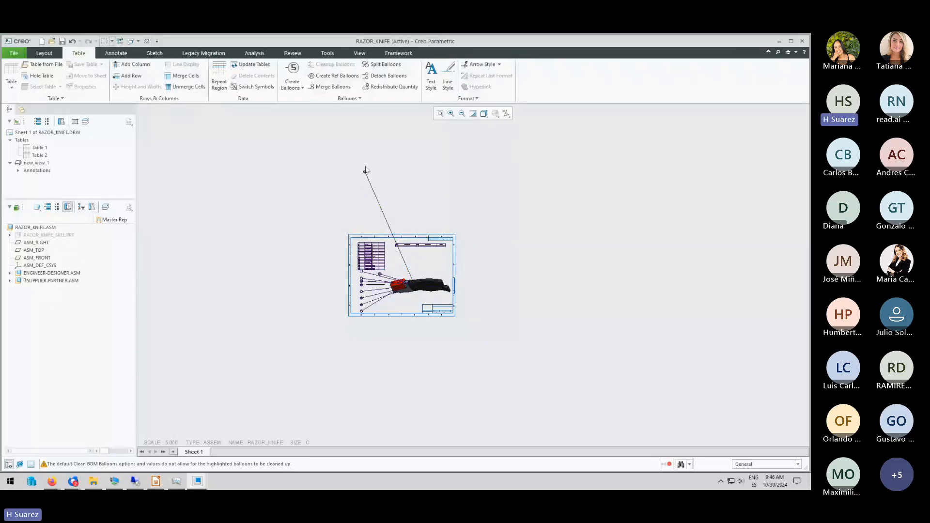
left_click(366, 174)
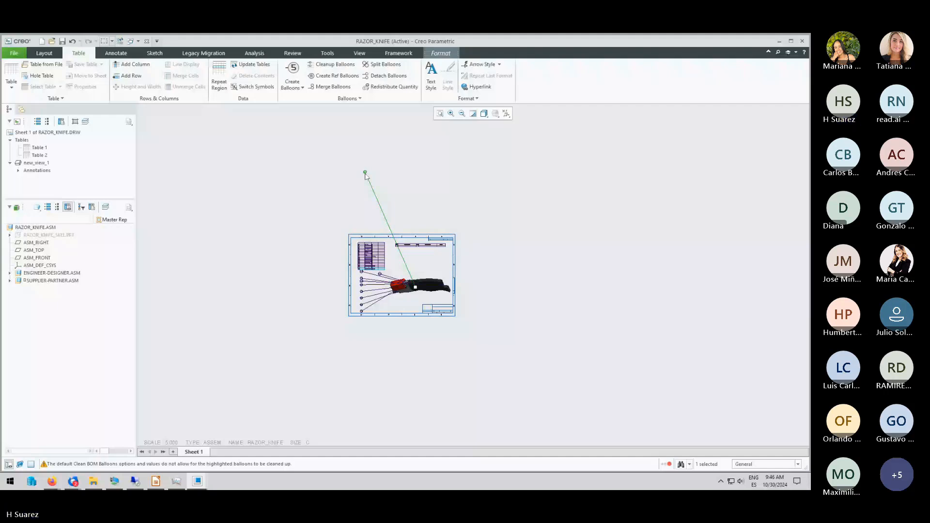
scroll(408, 267, "down", 3)
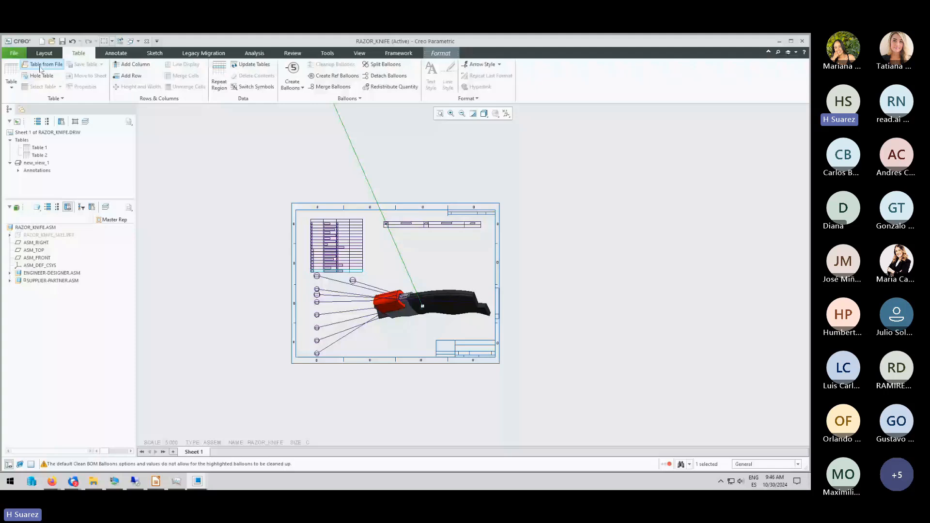
scroll(421, 180, "down", 3)
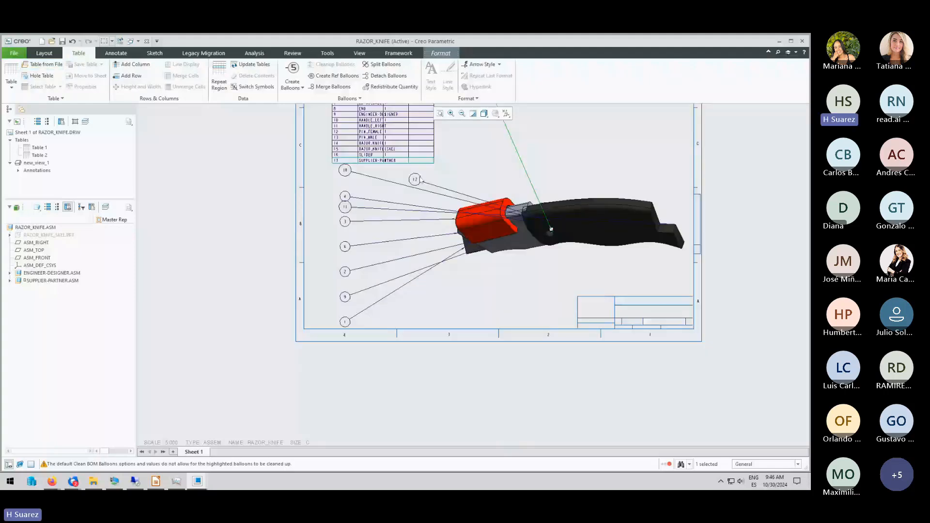
Reposition balloon 12 above the front end of the knife's black handle.
left_click(419, 182)
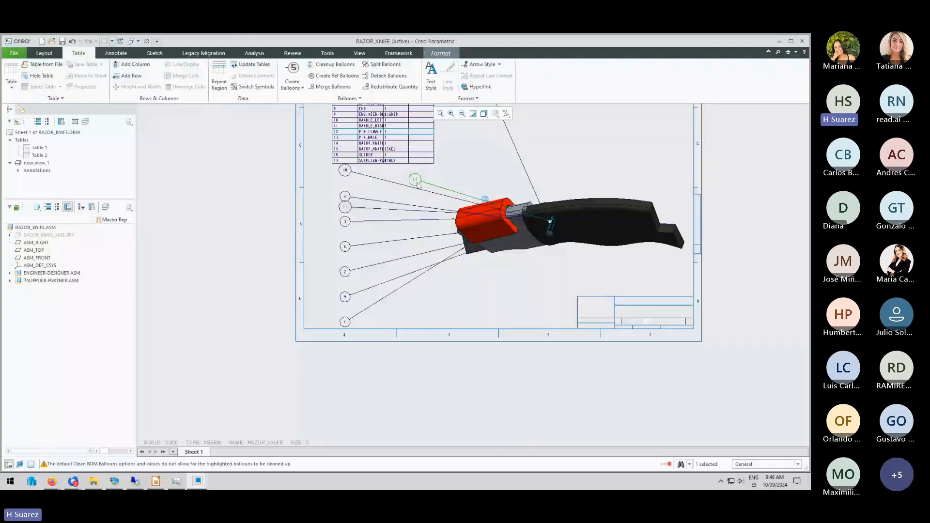
left_click_drag(417, 185, 538, 144)
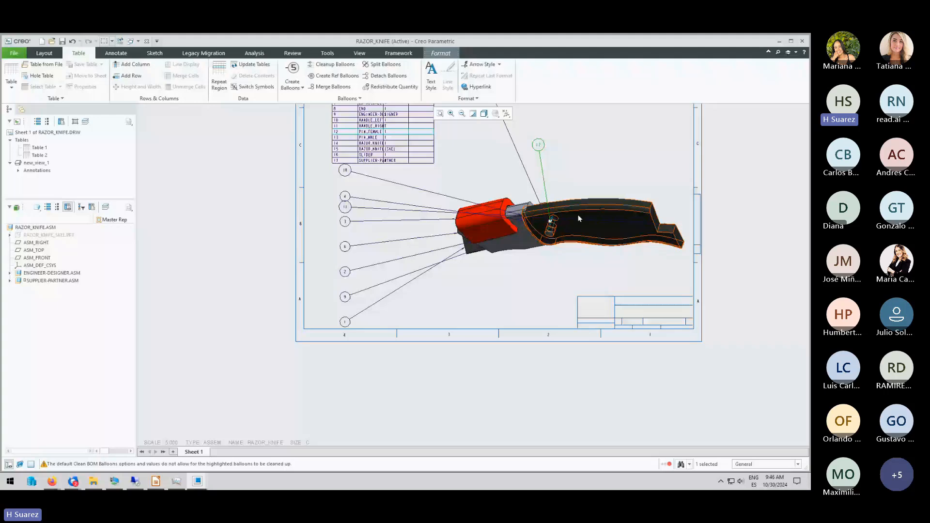
left_click(366, 137)
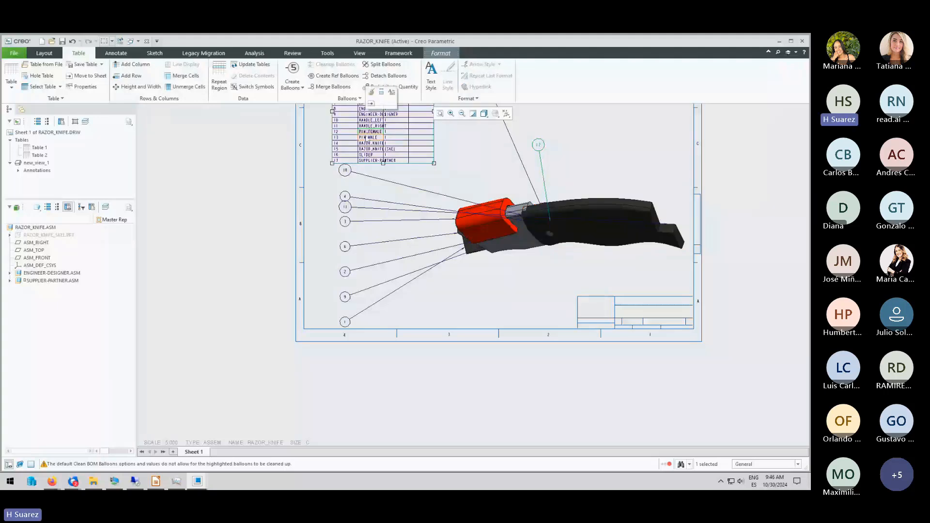
left_click(354, 157)
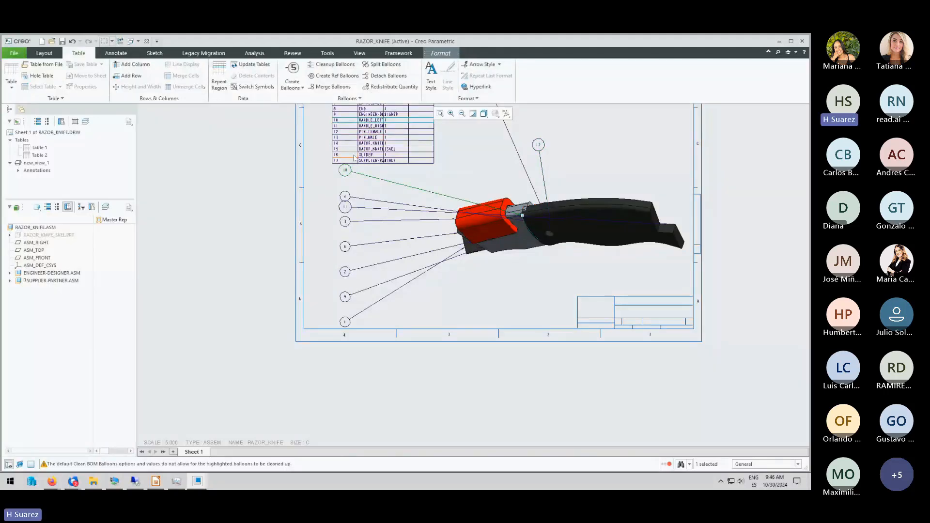
scroll(306, 310, "down", 3)
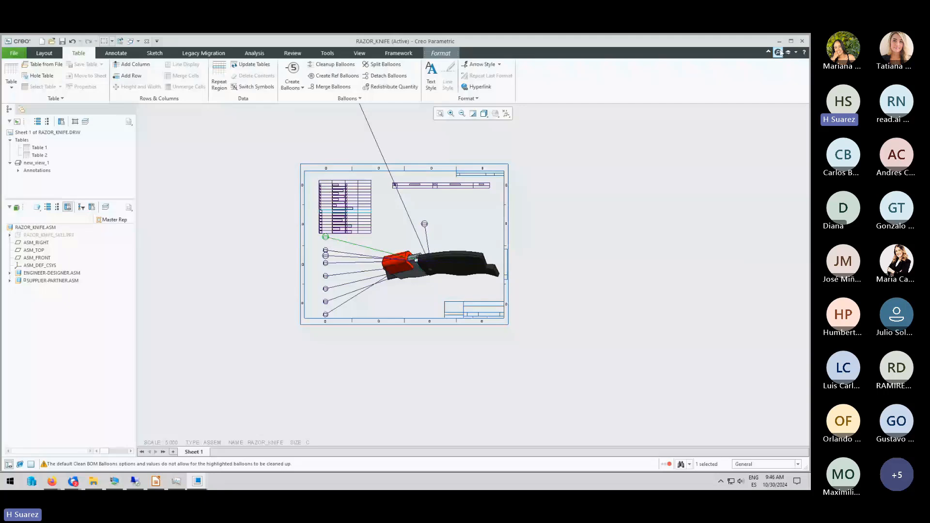
Switch to the LibreOffice Impress presentation, show the closing Thank You slide 17, and minimize the presentation window.
left_click(156, 482)
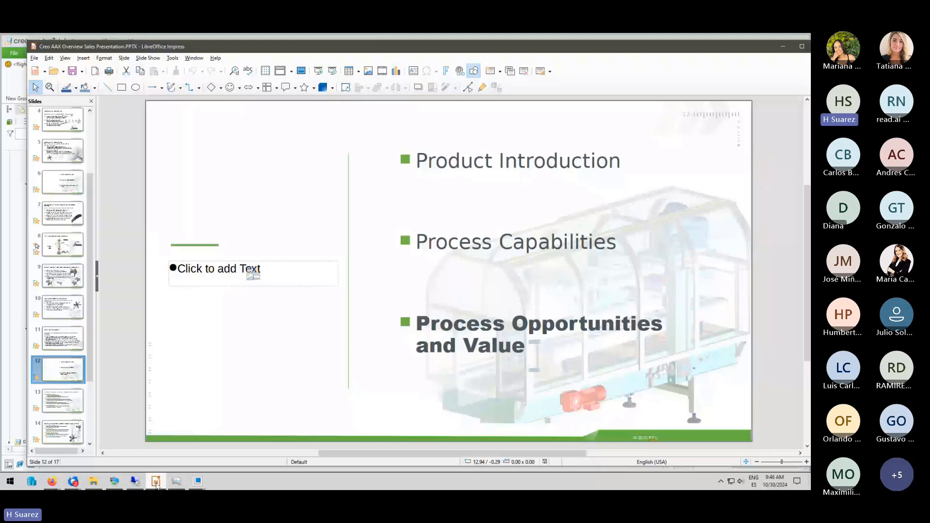
scroll(65, 426, "down", 3)
left_click(65, 426)
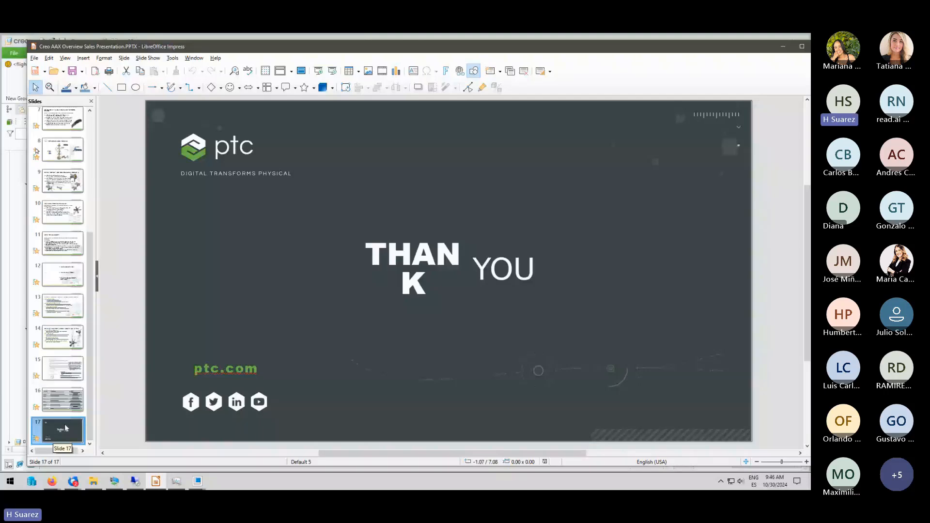
left_click_drag(722, 48, 675, 50)
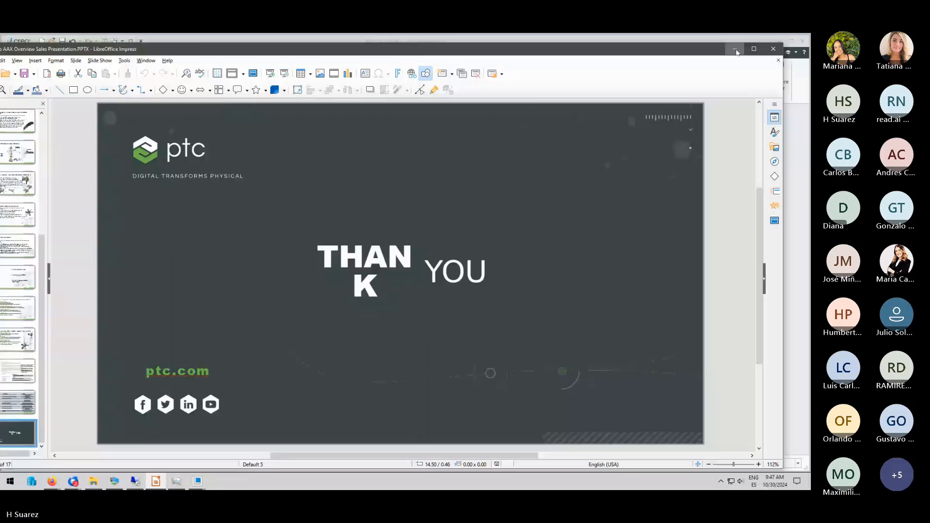
left_click(735, 50)
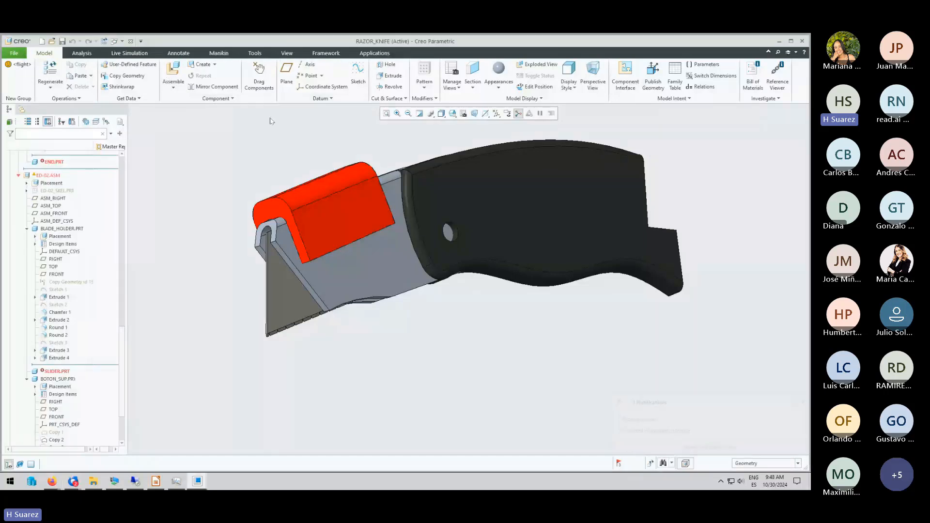
Try to open the razor knife assembly in Creo Simulate by converting its component units to the assembly's system.
left_click(369, 54)
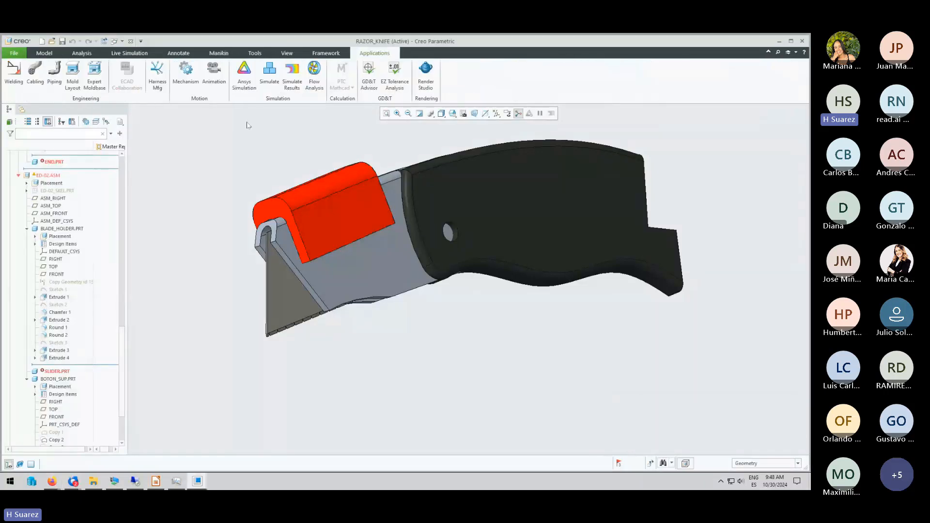
left_click(271, 78)
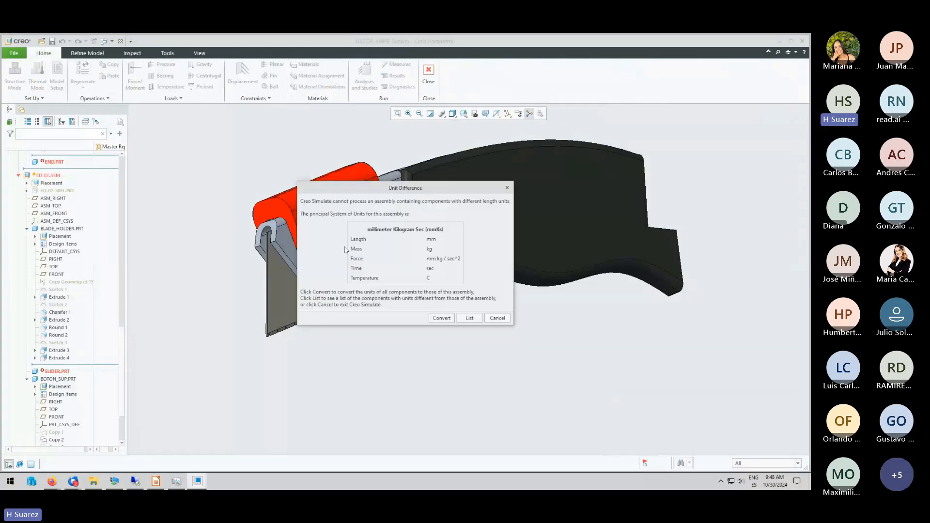
left_click(442, 315)
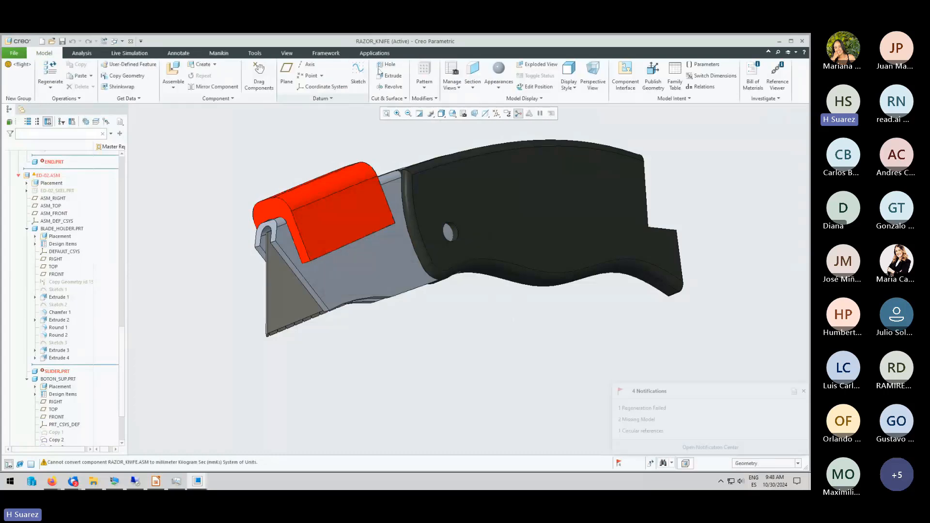
Enter Creo Simulate with all component units converted to millimeter Kilogram Sec (mmKs), view the knife in Structure mode, and leave Simulate.
left_click(374, 54)
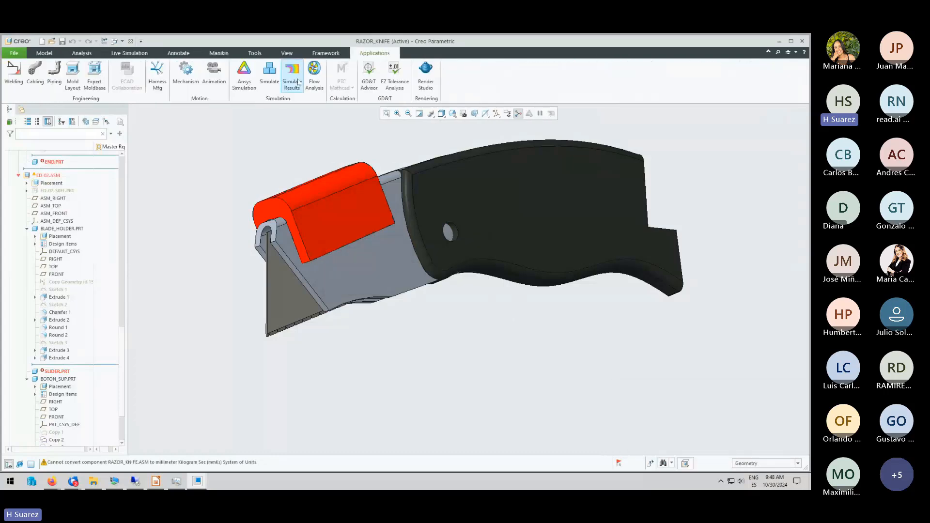
left_click(270, 82)
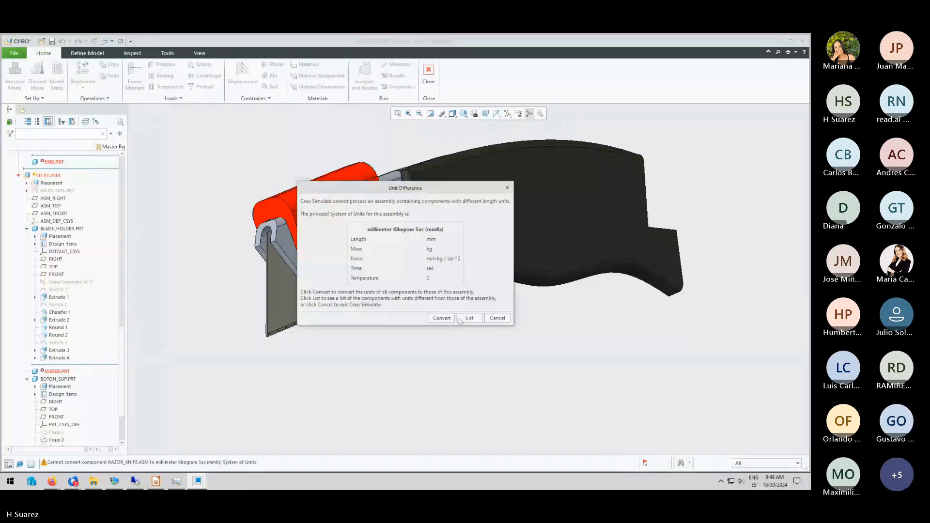
left_click(445, 320)
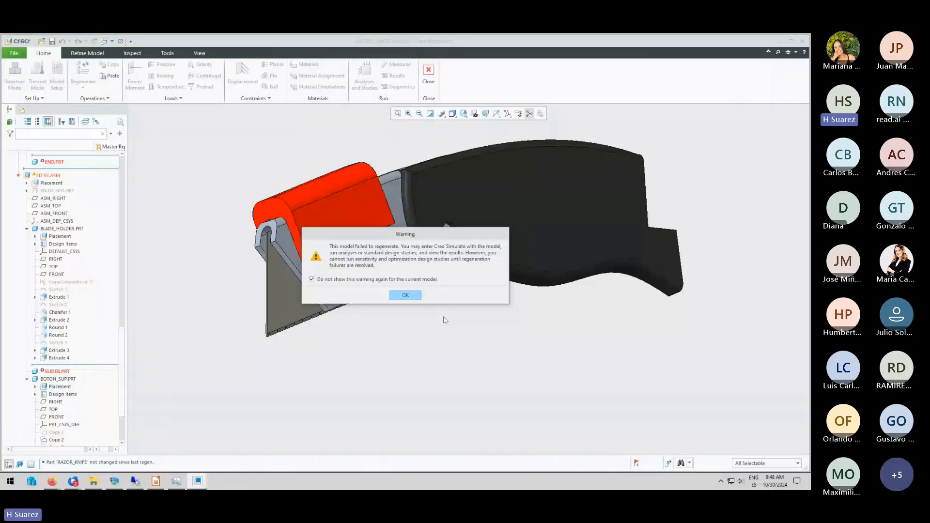
left_click(406, 295)
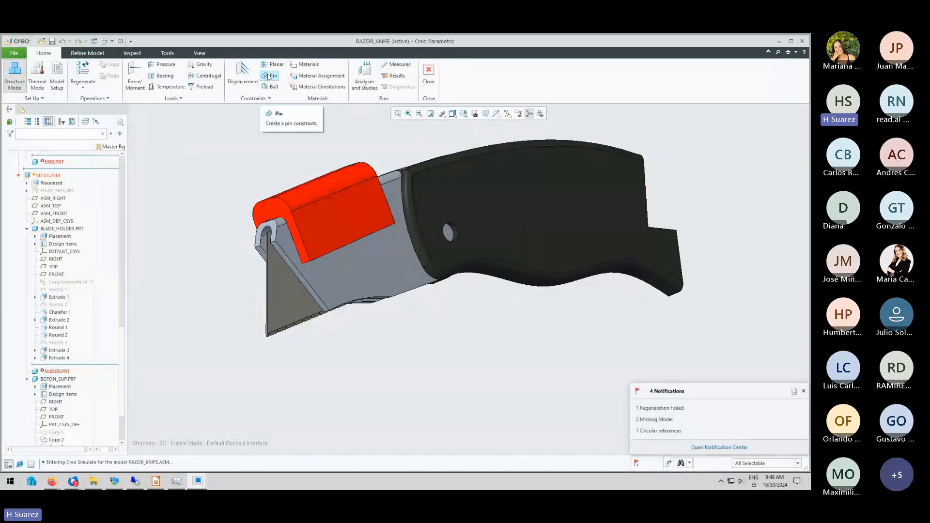
scroll(295, 197, "up", 2)
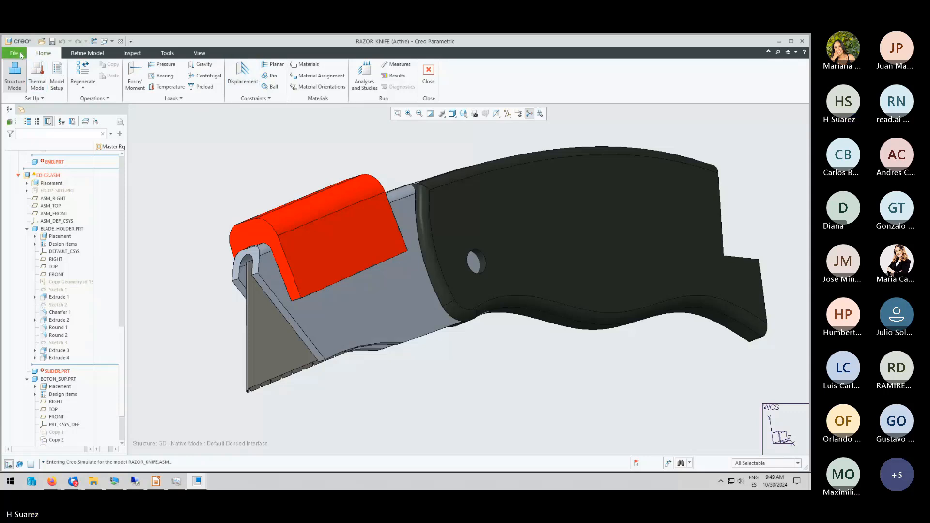
left_click(429, 74)
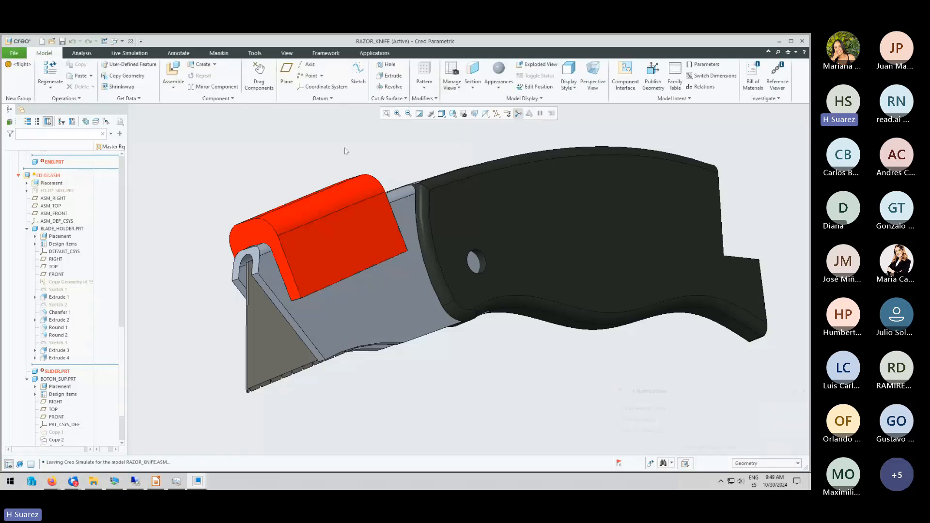
Show the available engineering and simulation applications and select the left handle's outer side face.
left_click(378, 55)
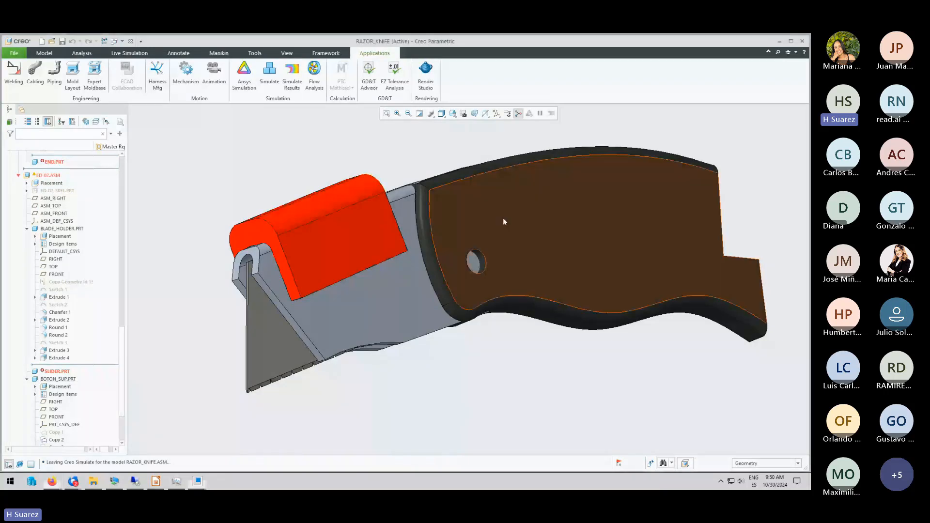
left_click(503, 222)
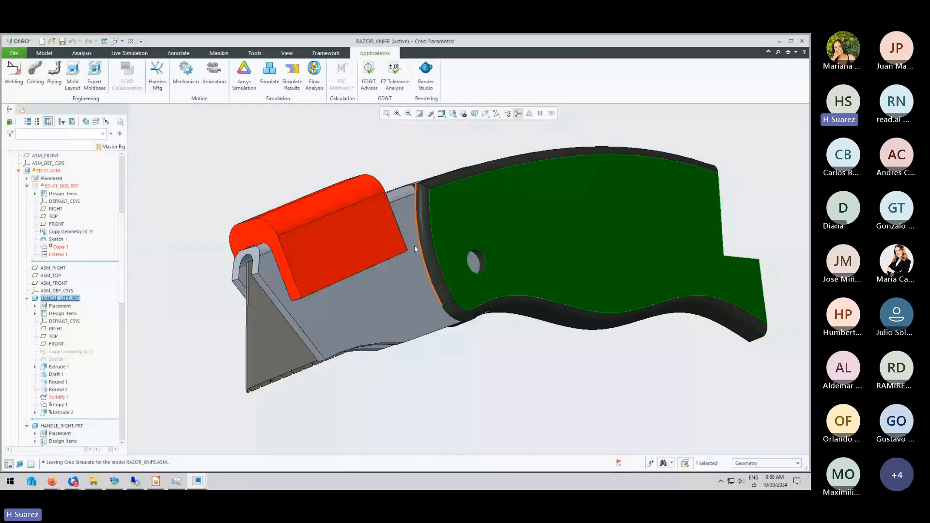
View the whole razor knife and select the RAZOR_KNIFE_SKEL.PRT skeleton to highlight its layout curves.
middle_click_drag(415, 249, 456, 258)
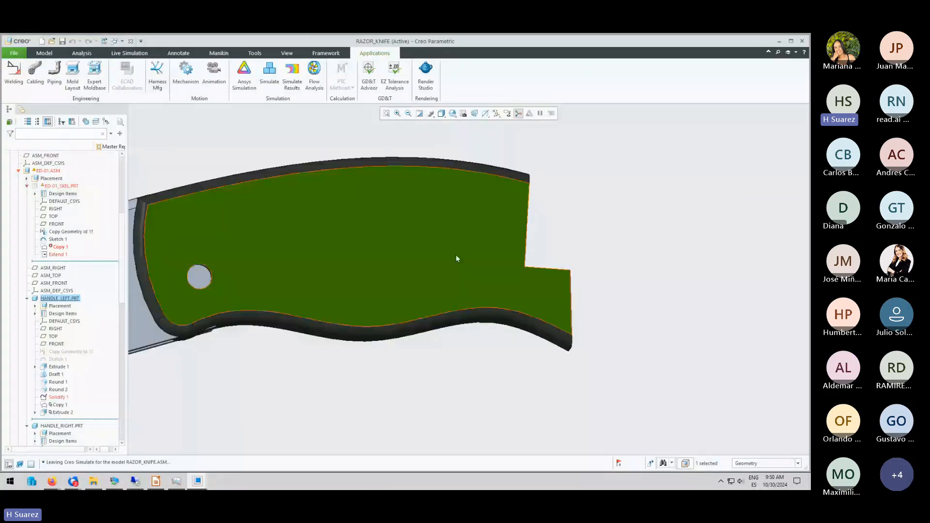
scroll(456, 259, "up", 4)
scroll(54, 188, "up", 8)
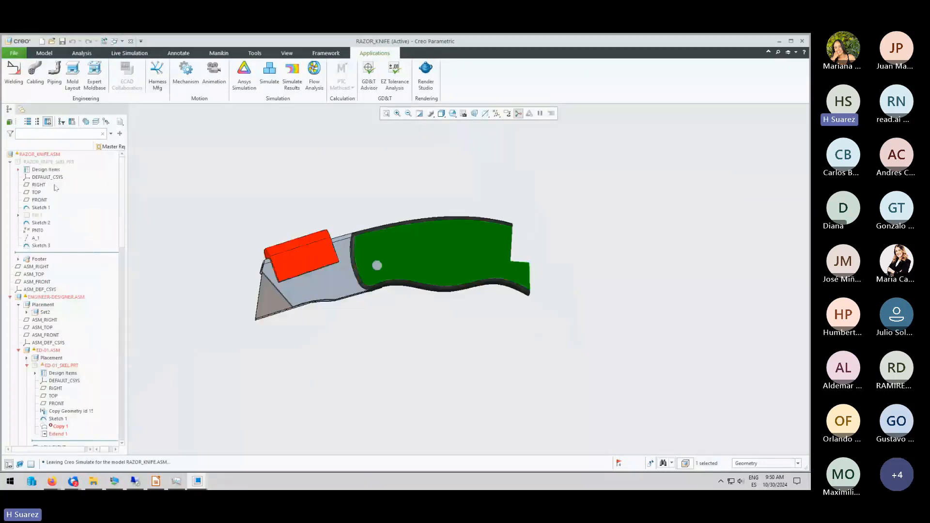
left_click(51, 162)
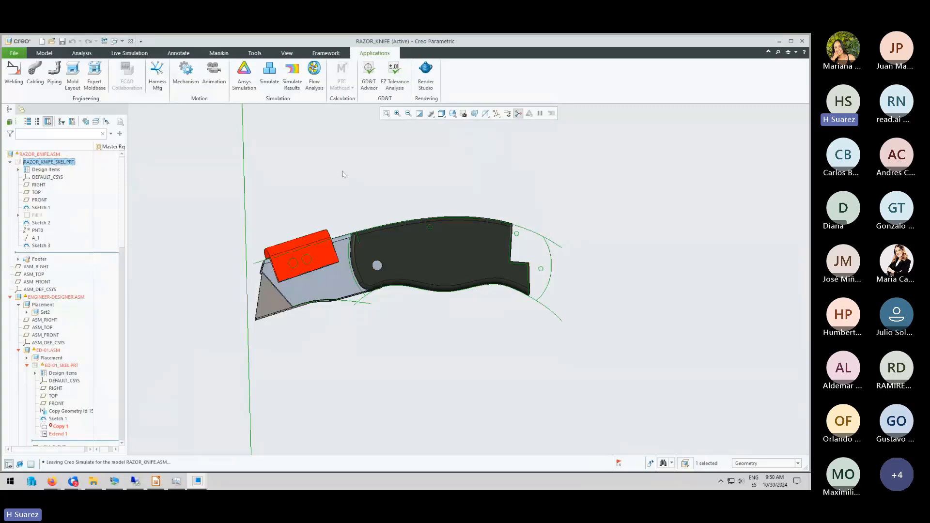
Show the available tools, analysis, modeling, applications, view and Live Simulation commands for the razor knife assembly, clearing the skeleton selection.
left_click(255, 53)
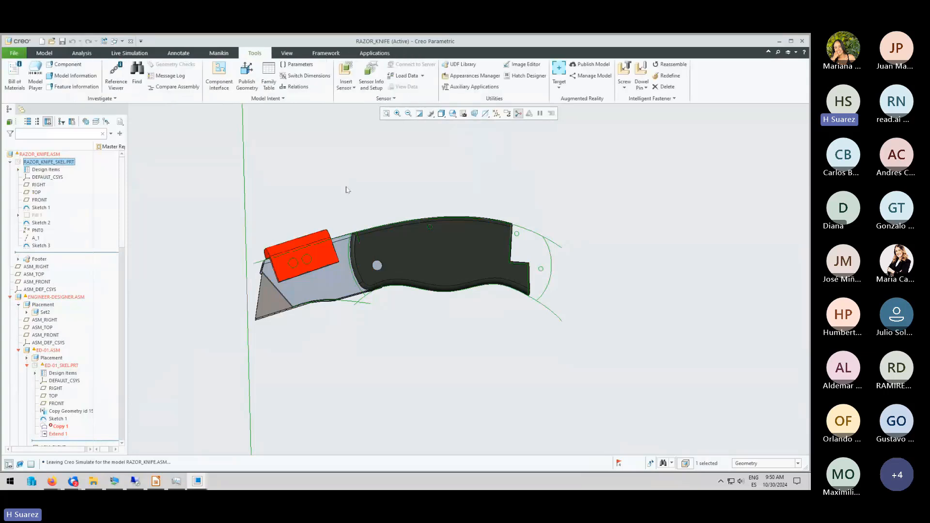
left_click(84, 53)
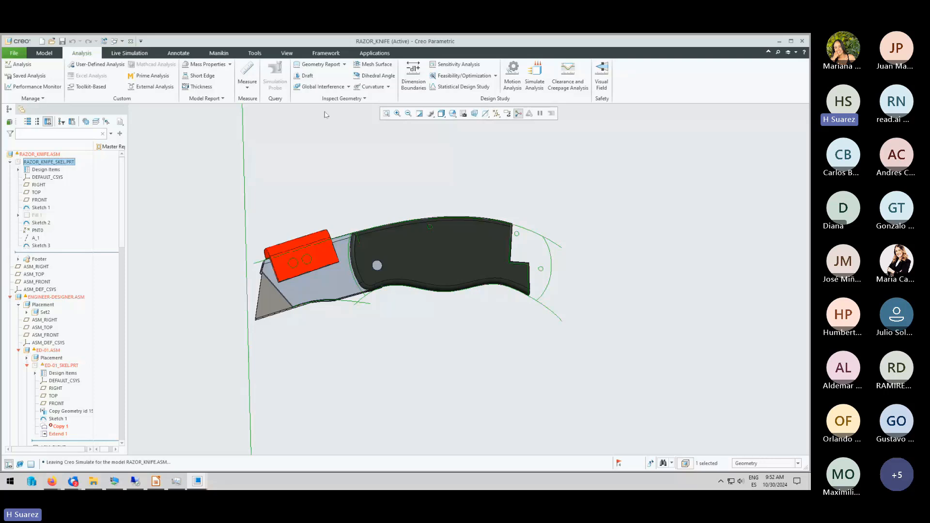
left_click(339, 176)
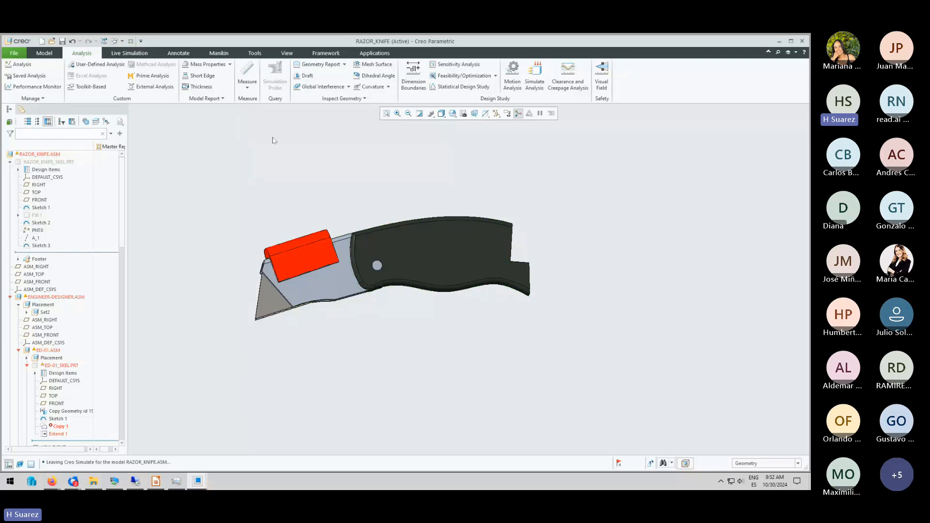
left_click(44, 53)
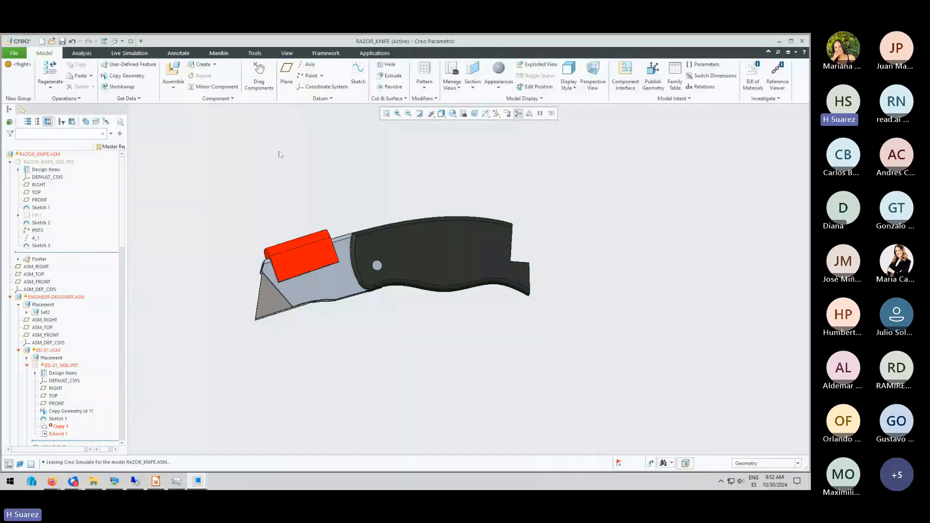
left_click(375, 53)
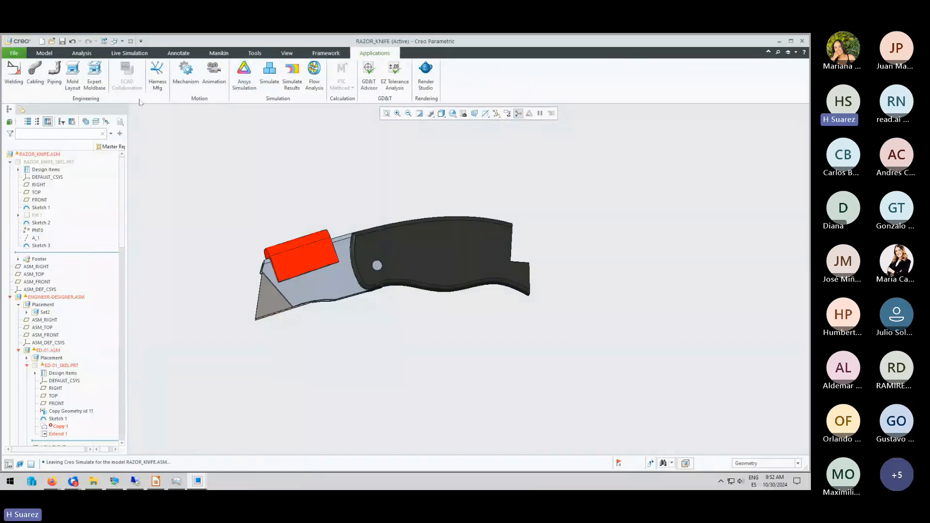
left_click(44, 53)
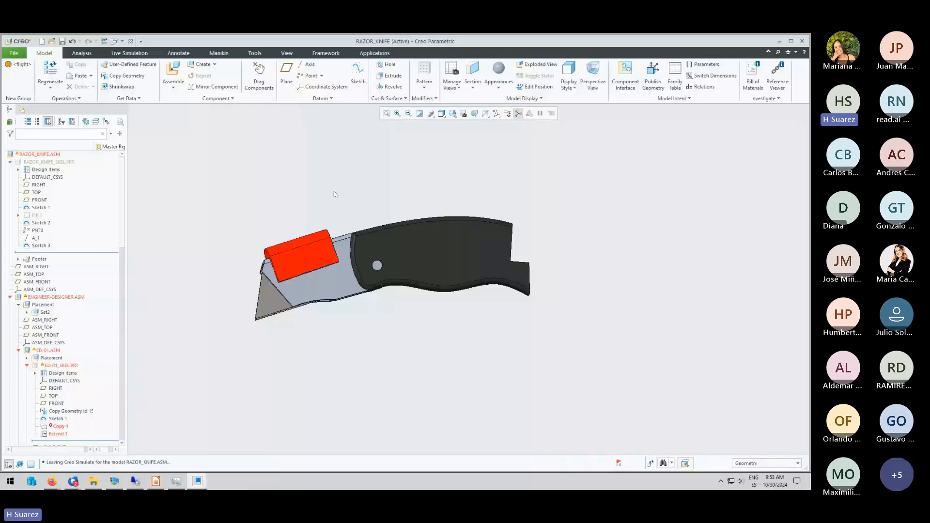
left_click(286, 53)
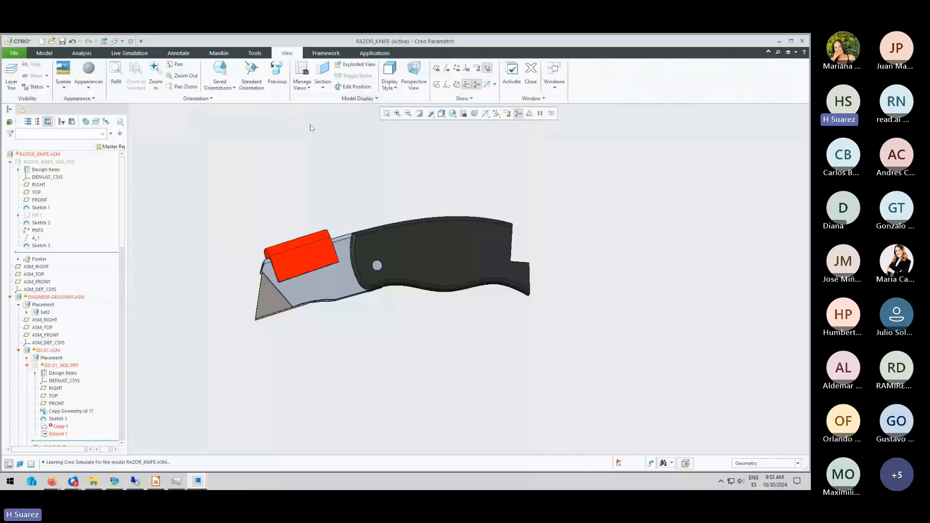
left_click(254, 54)
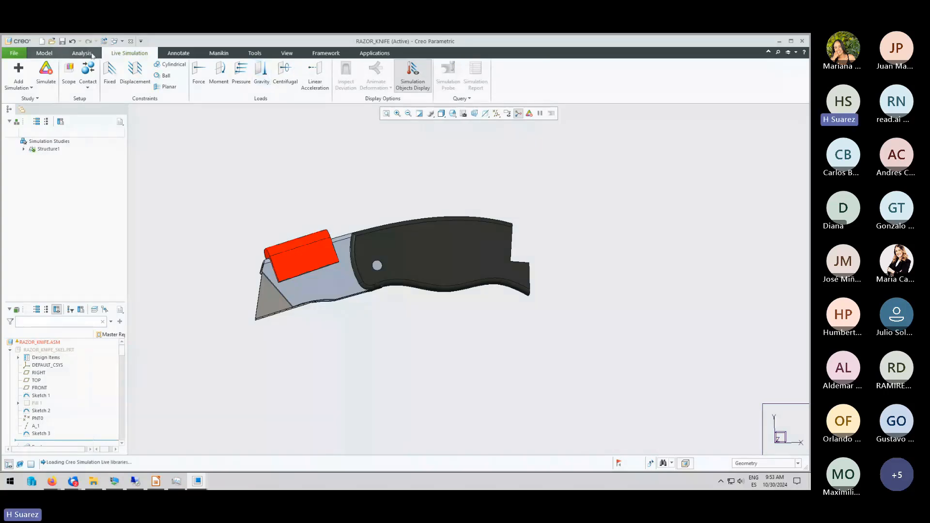
left_click(43, 53)
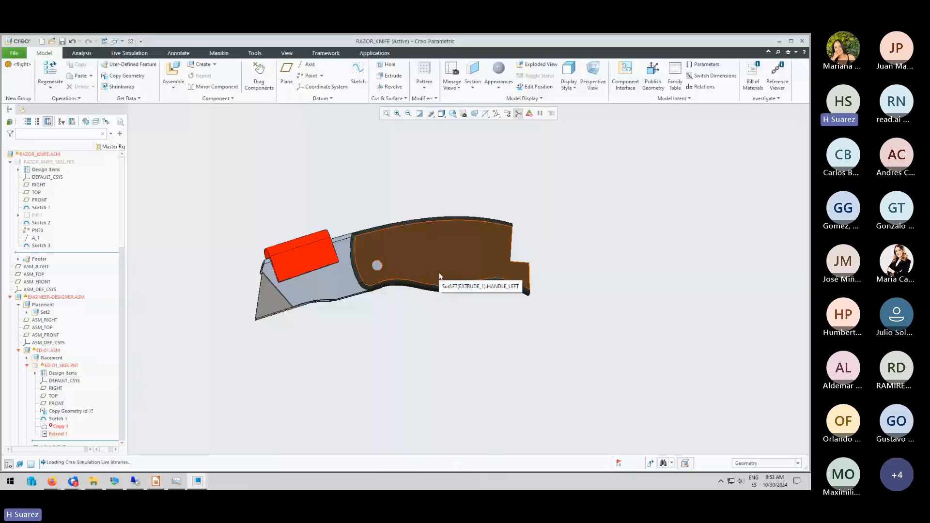
Area-select across the whole knife, inspect the highlighted blade outline curves from an angled view, and clear the selection.
left_click_drag(215, 193, 660, 386)
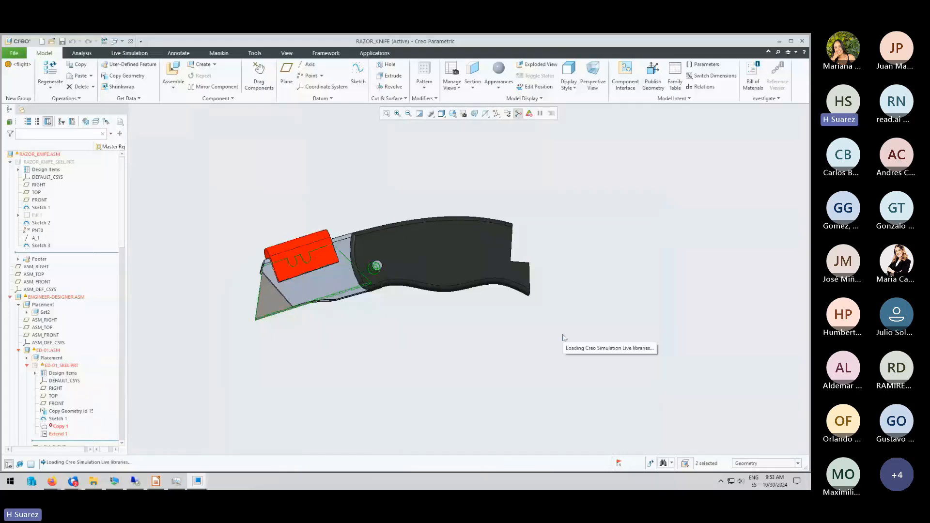
middle_click_drag(564, 338, 423, 326)
scroll(423, 325, "up", 2)
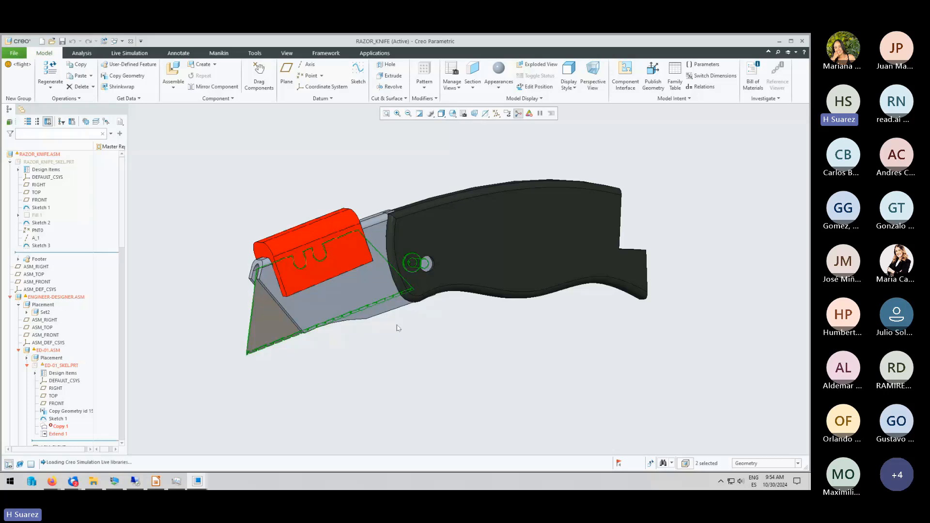
key("alt+Tab")
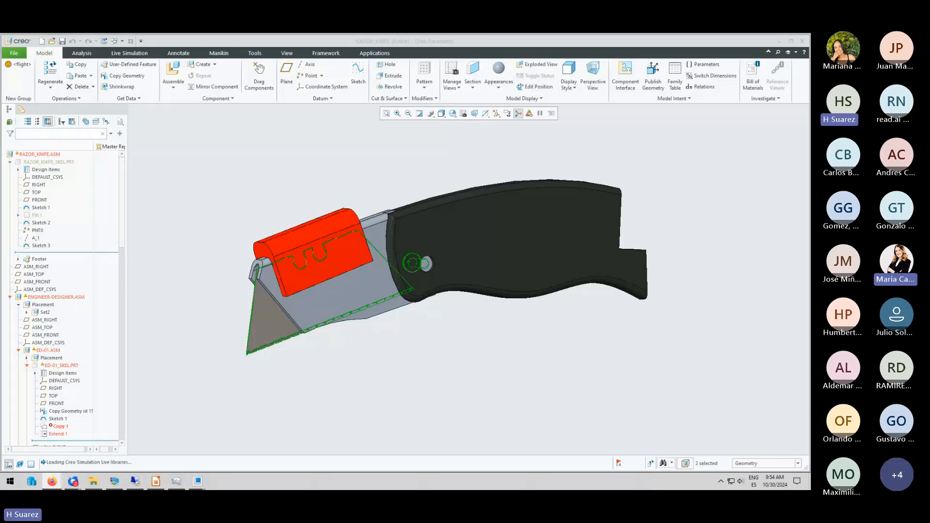
left_click(313, 175)
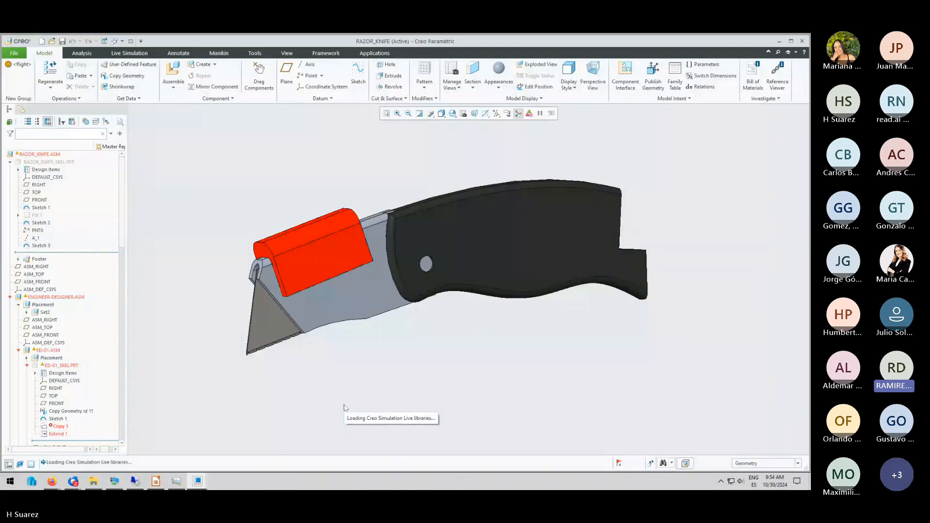
Review the file types that can be opened, including STEP, Parasolid, NX, Inventor, SolidWorks and CATIA V5, and close the dialog without opening a file.
key("ctrl+o")
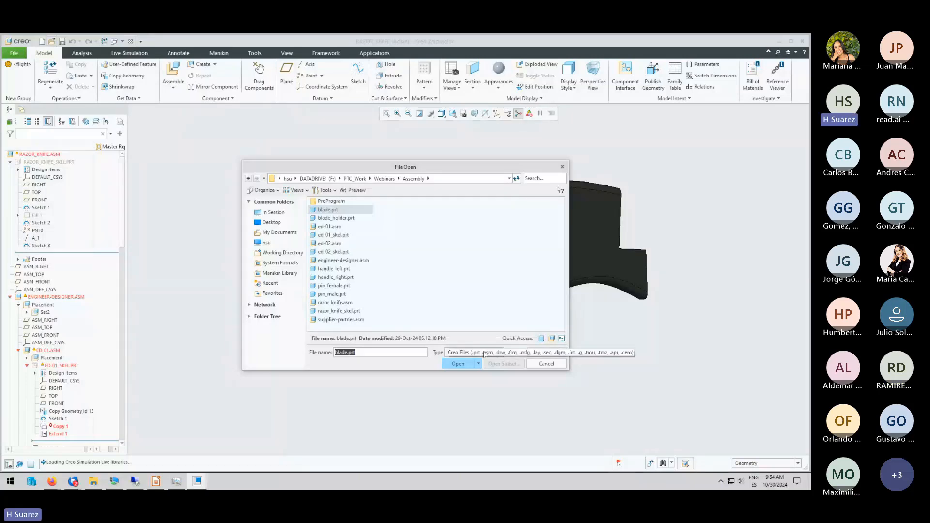
left_click(485, 354)
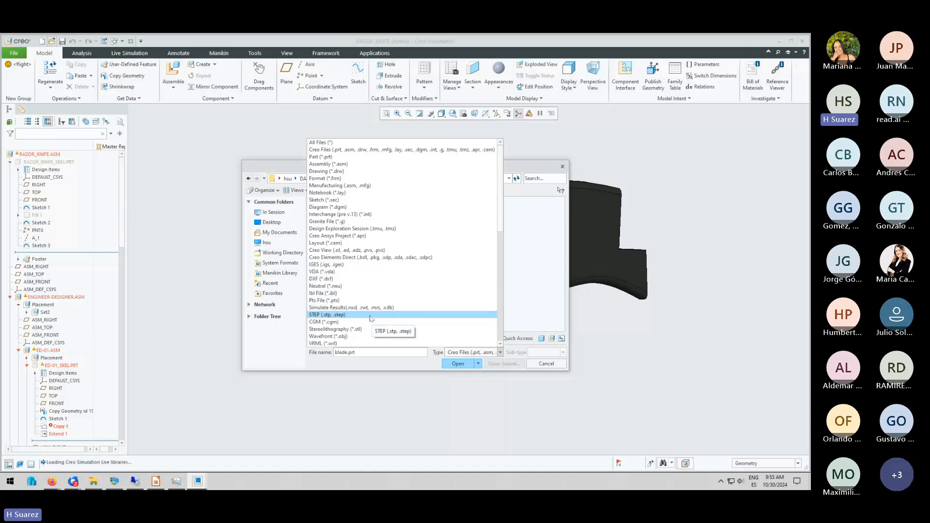
scroll(371, 318, "down", 4)
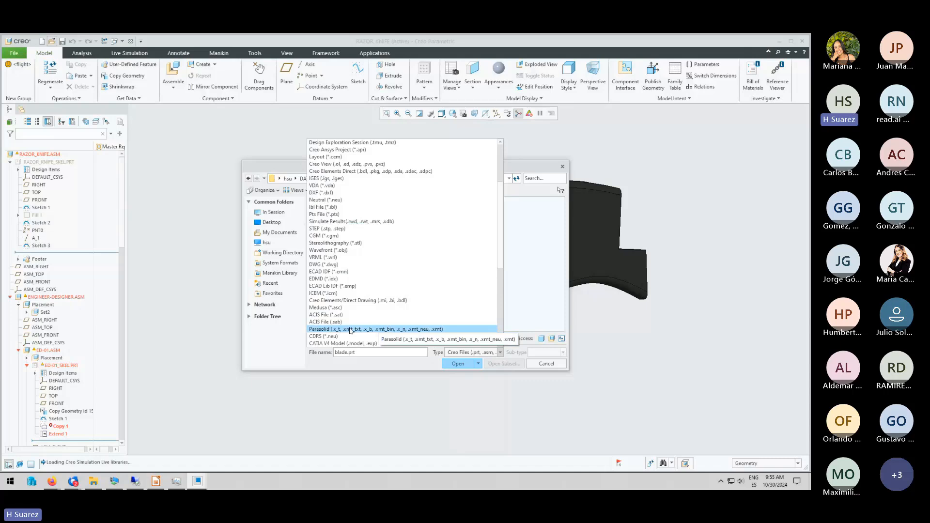
scroll(412, 267, "down", 5)
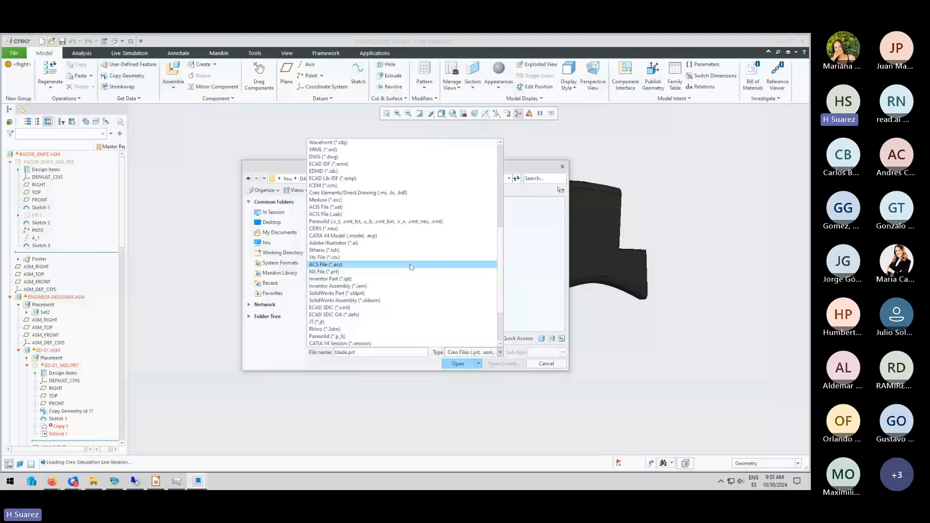
scroll(411, 267, "down", 3)
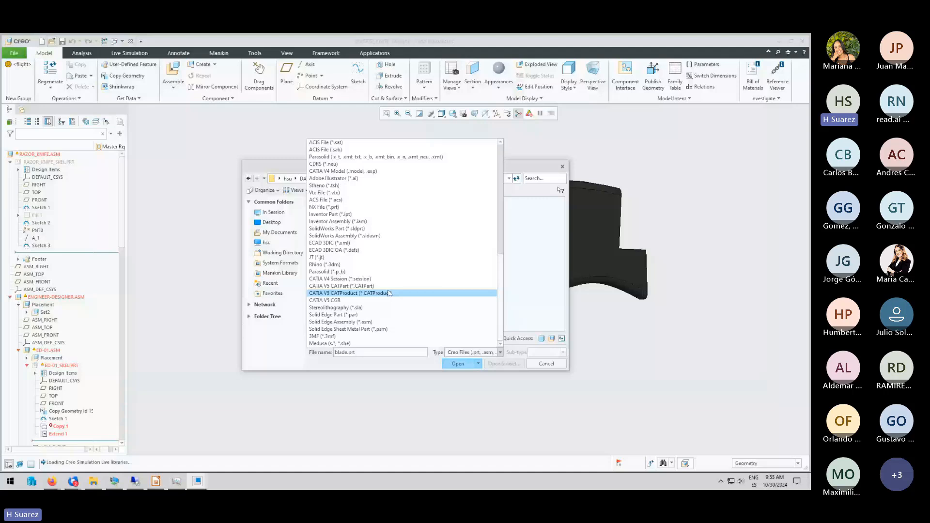
scroll(369, 257, "up", 1)
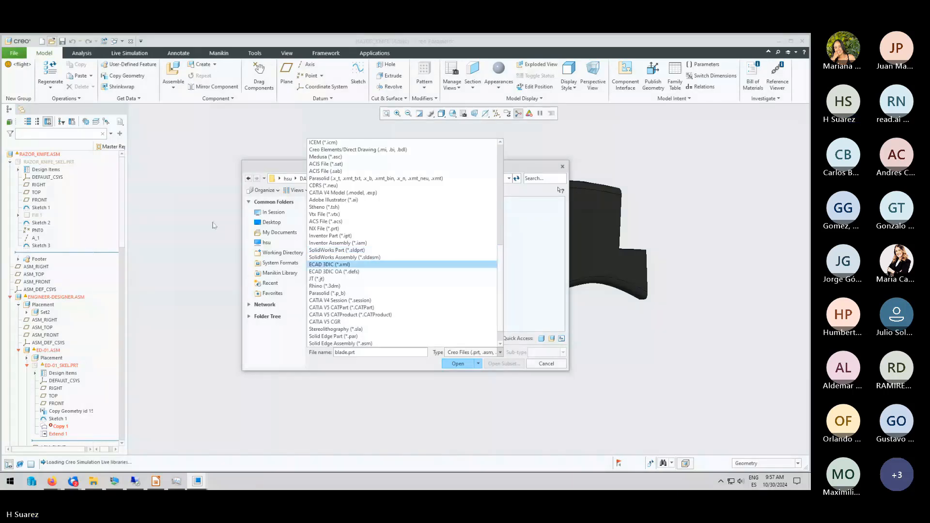
left_click(489, 364)
left_click(472, 364)
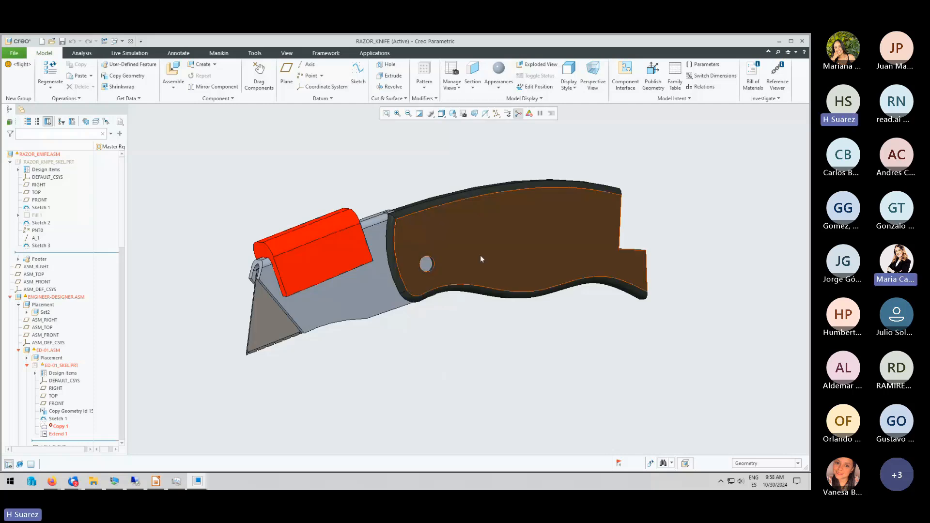
Switch to the LibreOffice Impress presentation at its closing Thank You slide.
left_click(157, 481)
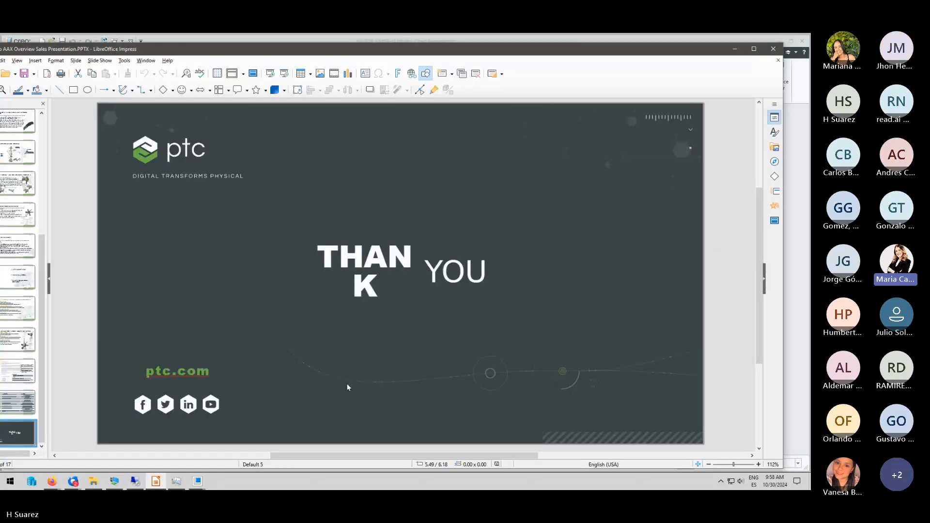